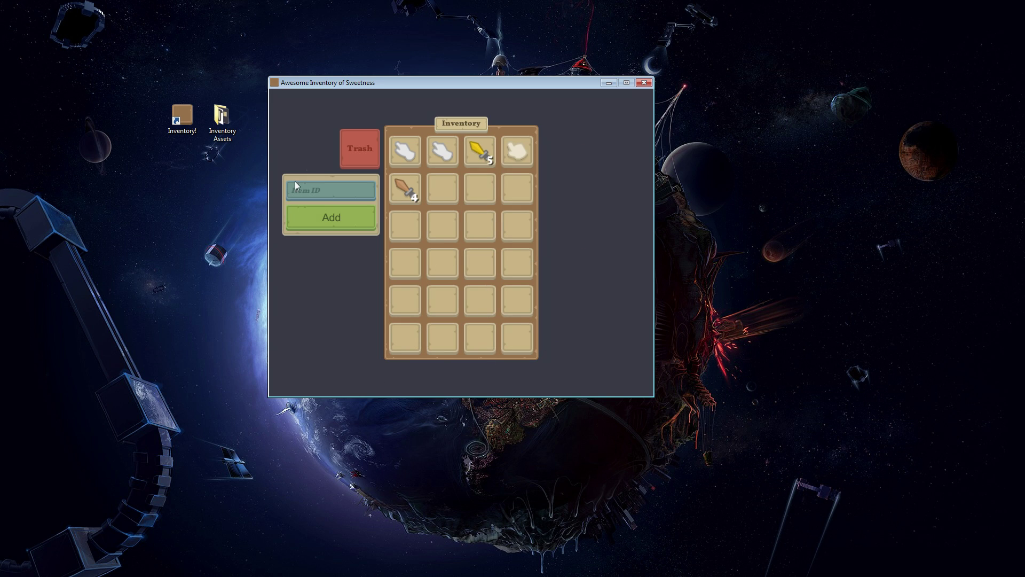
# Rearrange the Steel Gloves between slots, discard one pair in the Trash, and fill the third slot.
pyautogui.moveTo(400, 154)
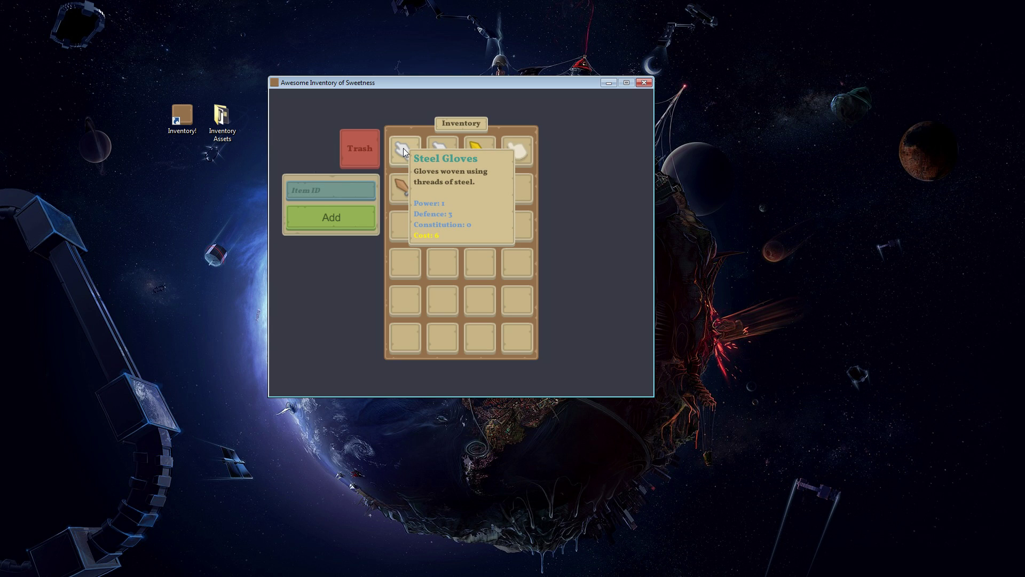
pyautogui.moveTo(403, 150); pyautogui.dragTo(522, 278)
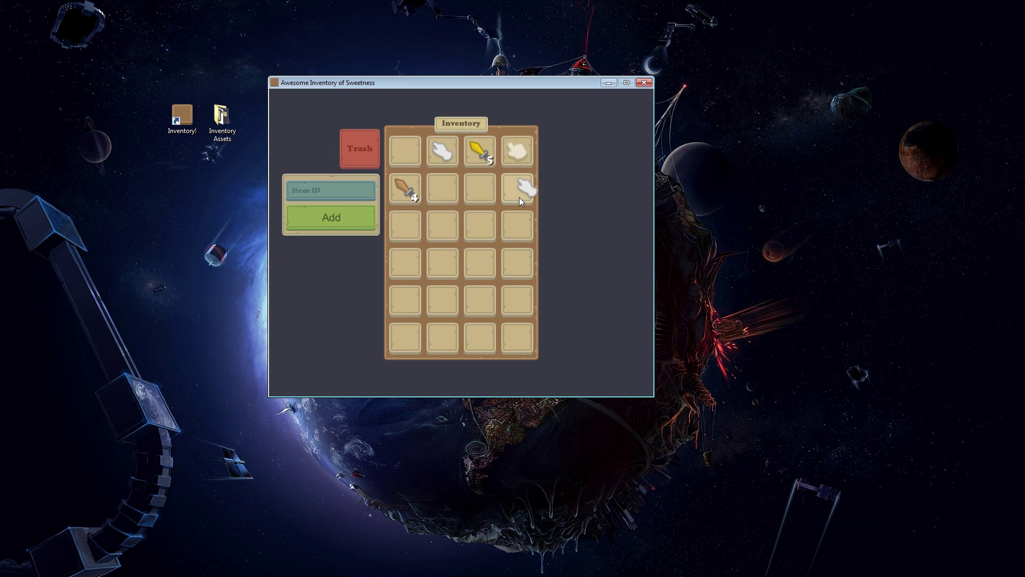
pyautogui.moveTo(519, 197); pyautogui.dragTo(353, 156)
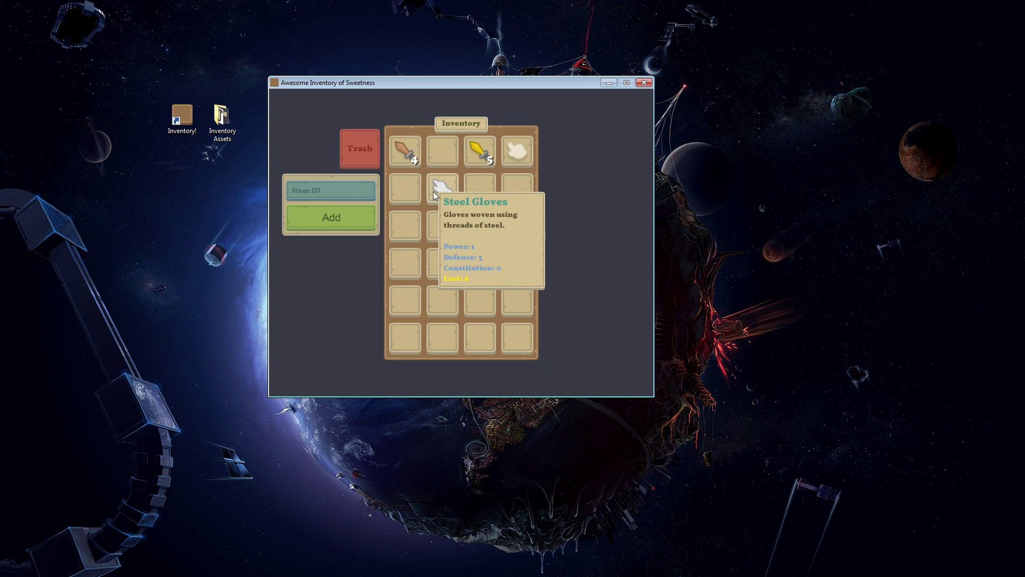
pyautogui.moveTo(434, 191); pyautogui.dragTo(366, 164)
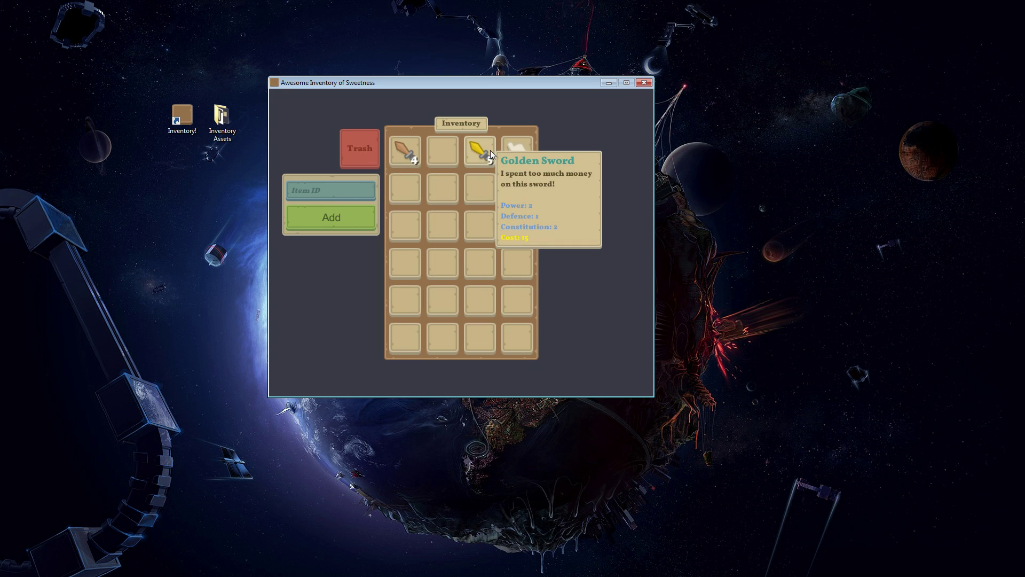
pyautogui.moveTo(483, 154); pyautogui.dragTo(450, 152)
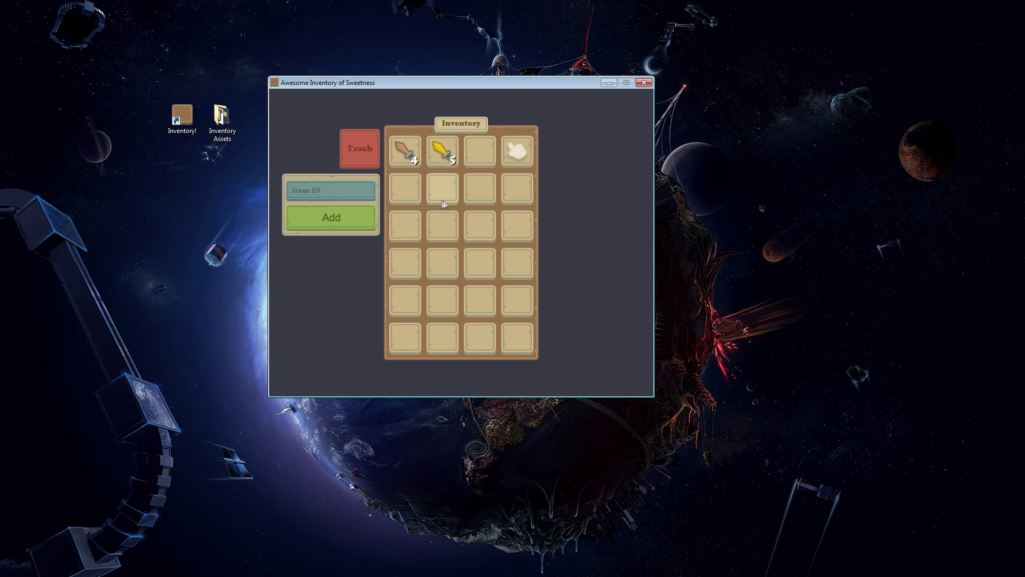
pyautogui.moveTo(522, 155); pyautogui.dragTo(481, 153)
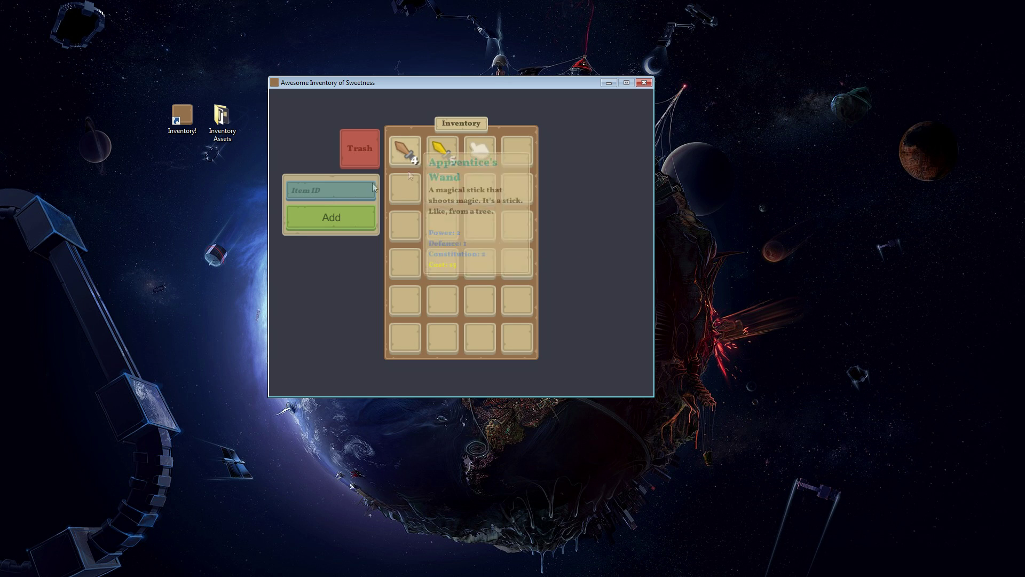
# Add items with IDs 3, 0 and 1, then place the Golden Sword stack after the gloves.
pyautogui.click(334, 186)
pyautogui.write('3')
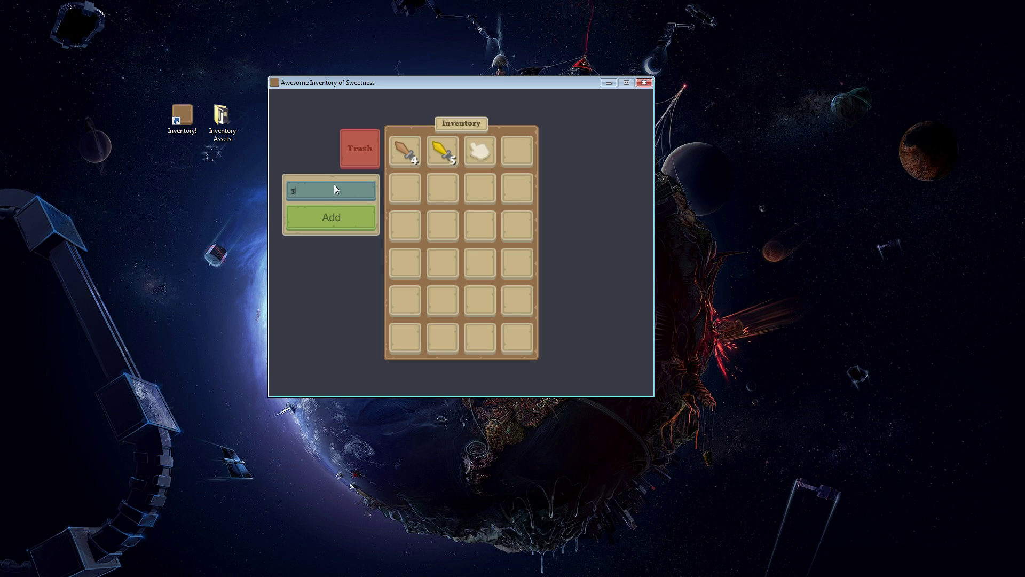
pyautogui.press('Return')
pyautogui.press('Return')
pyautogui.write('0')
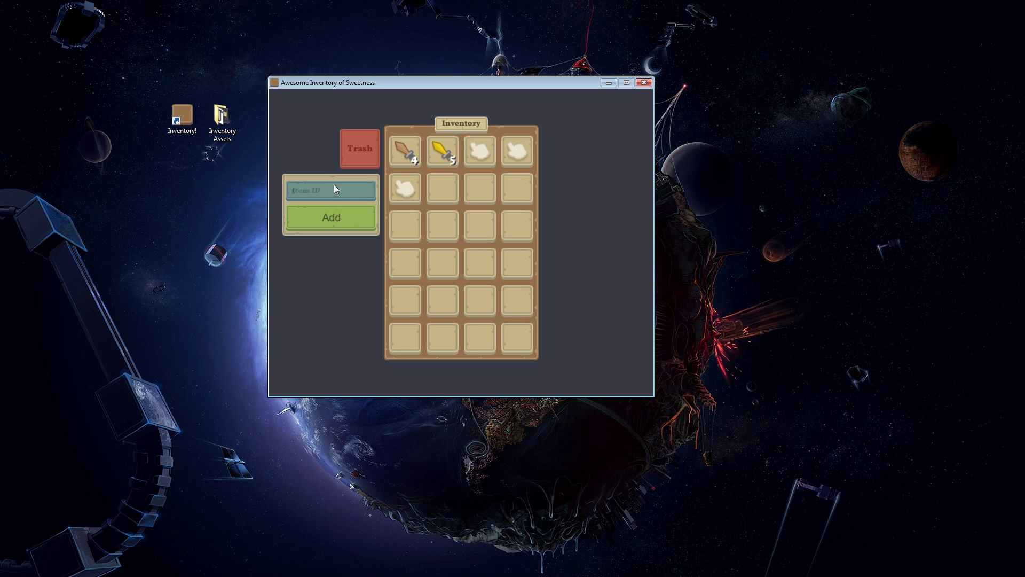
pyautogui.press('Return')
pyautogui.press('Return')
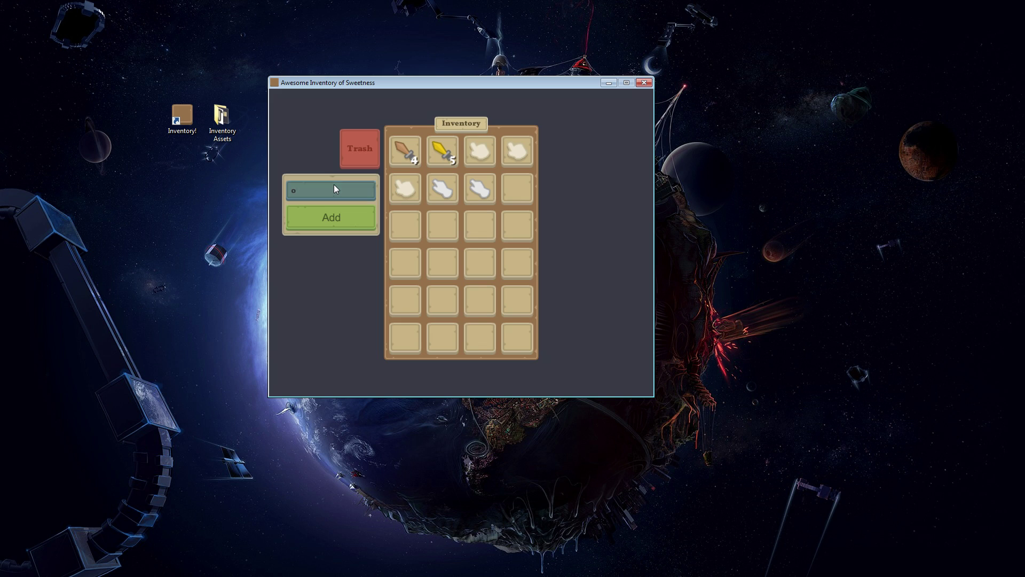
pyautogui.write('1')
pyautogui.press('Return')
pyautogui.press('Return')
pyautogui.press('Return')
pyautogui.press('Return')
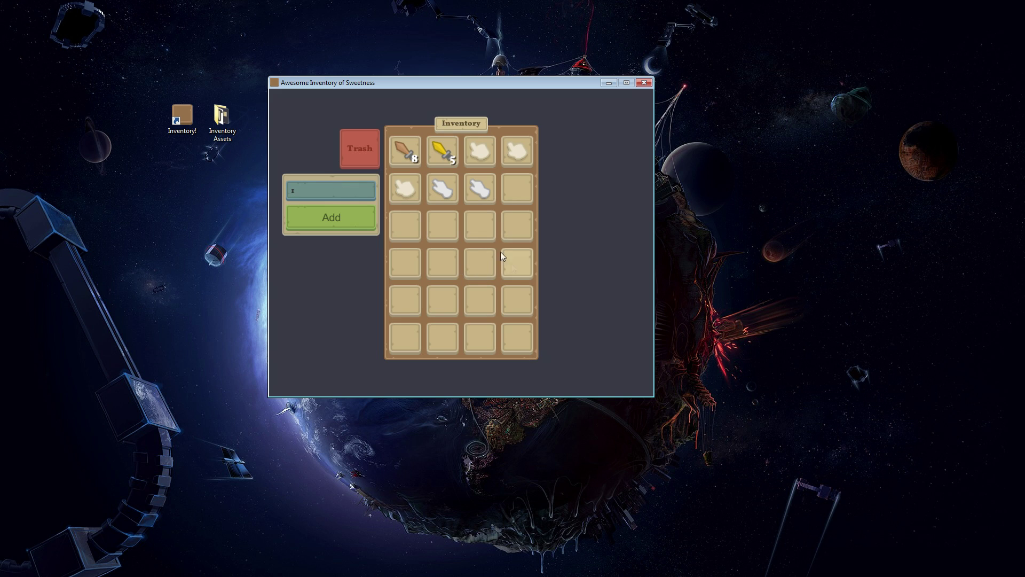
pyautogui.moveTo(486, 188); pyautogui.dragTo(487, 147)
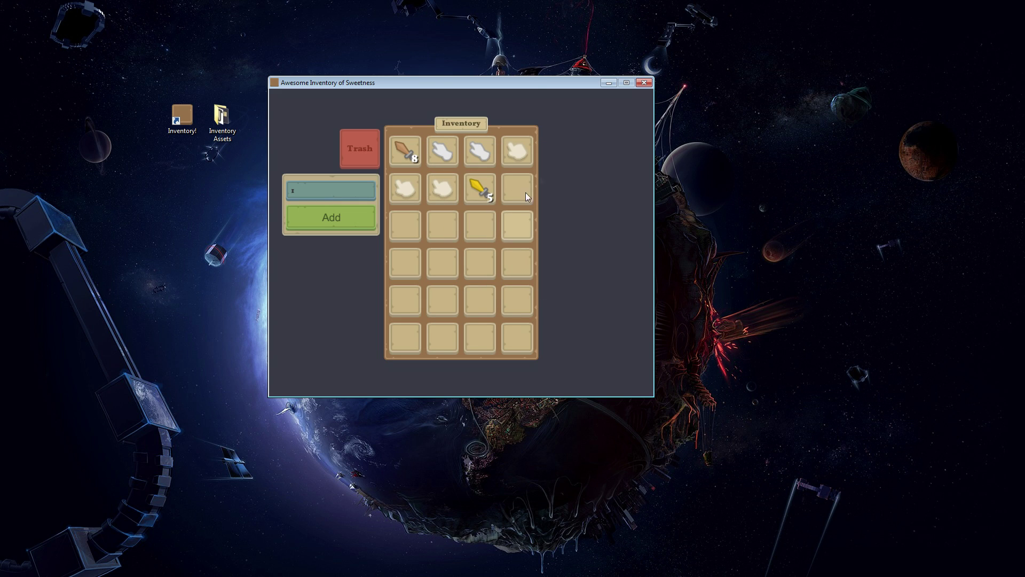
pyautogui.moveTo(531, 80)
pyautogui.mouseDown()
pyautogui.moveTo(543, 162)
pyautogui.moveTo(525, 89)
pyautogui.mouseUp()
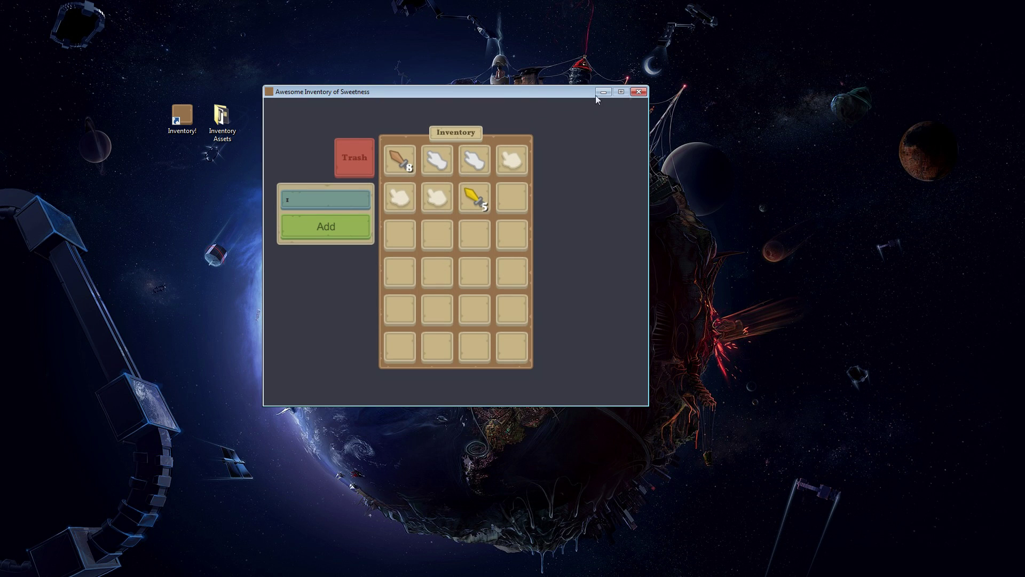
# Close the demo and browse the Items and UI folders inside Inventory Assets.
pyautogui.click(641, 91)
pyautogui.doubleClick(223, 118)
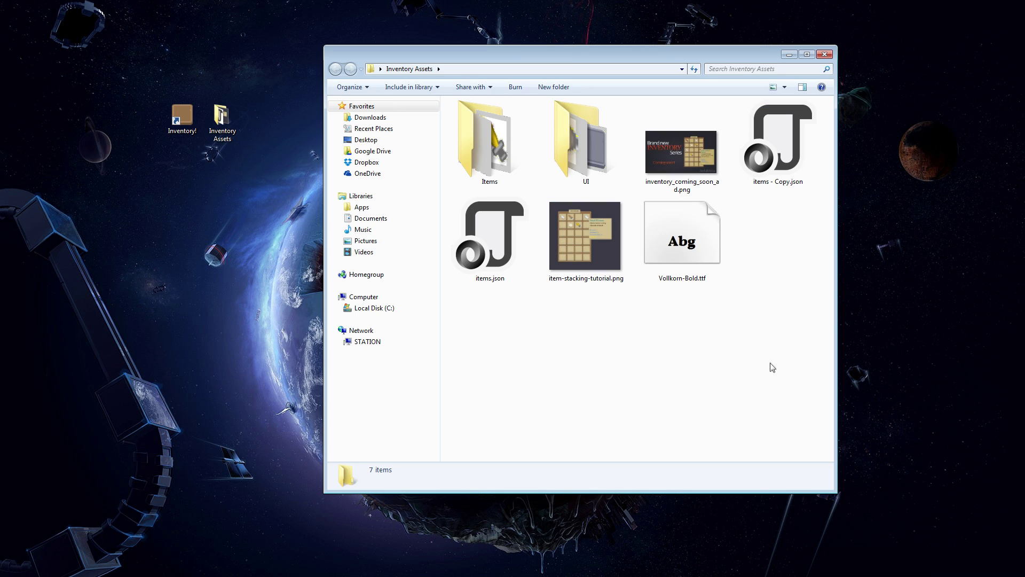
pyautogui.click(516, 159)
pyautogui.doubleClick(507, 165)
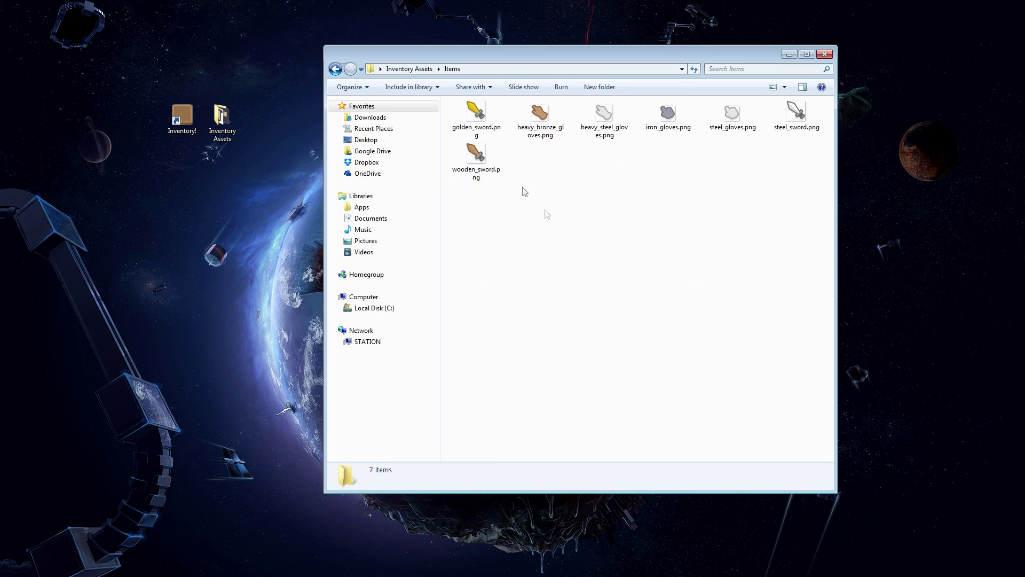
pyautogui.hotkey('alt', 'Left')
pyautogui.doubleClick(569, 137)
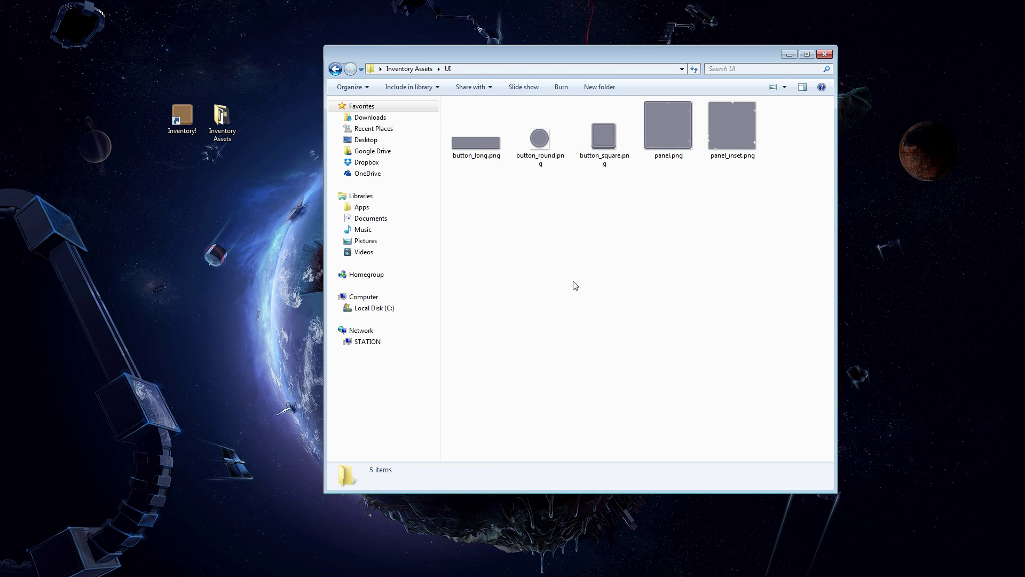
pyautogui.hotkey('alt', 'Left')
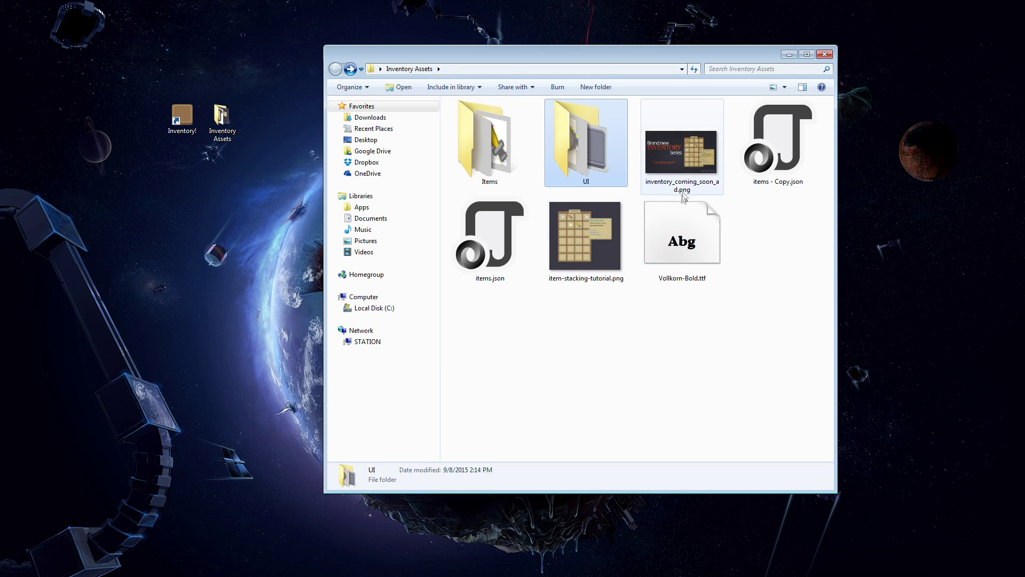
# Look over the Vollkorn-Bold.ttf and items JSON files, then open the Items folder.
pyautogui.click(694, 242)
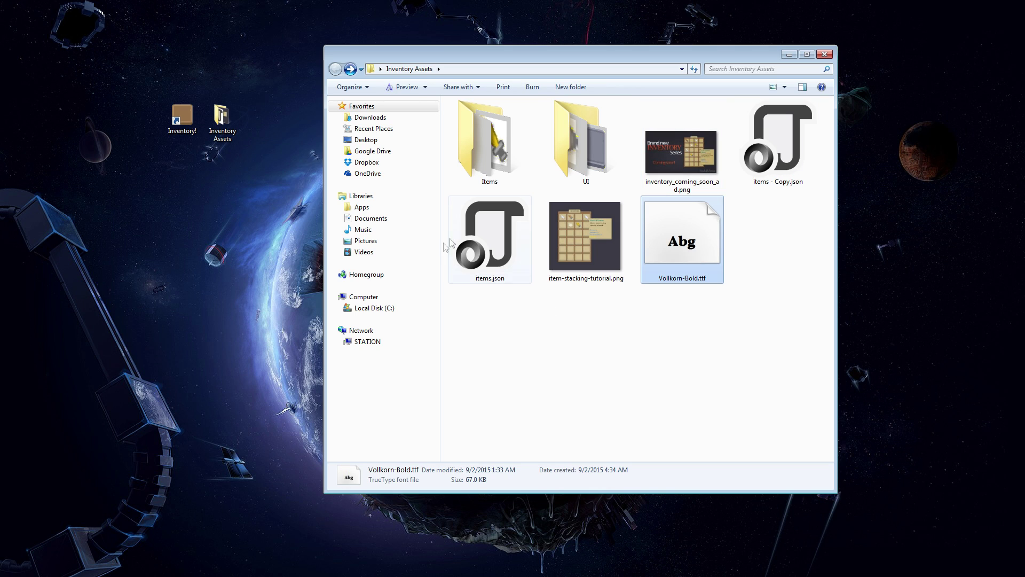
pyautogui.click(481, 241)
pyautogui.click(779, 160)
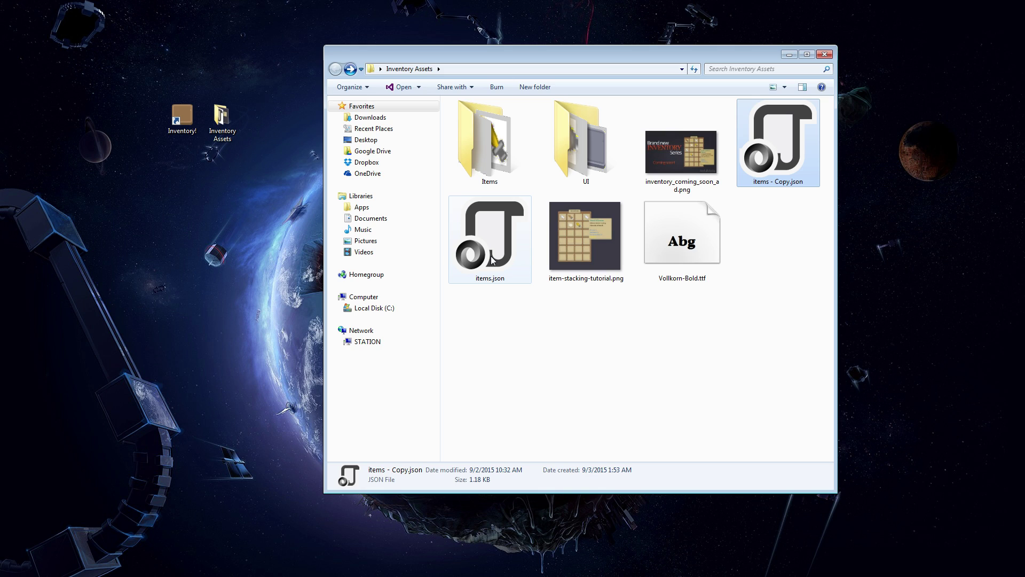
pyautogui.click(570, 343)
pyautogui.press('space')
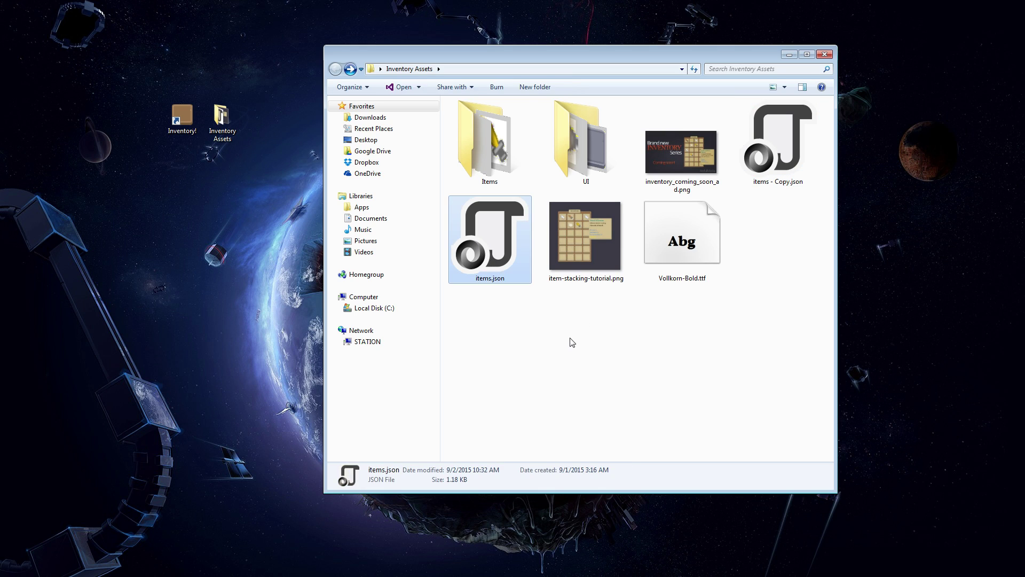
pyautogui.click(573, 342)
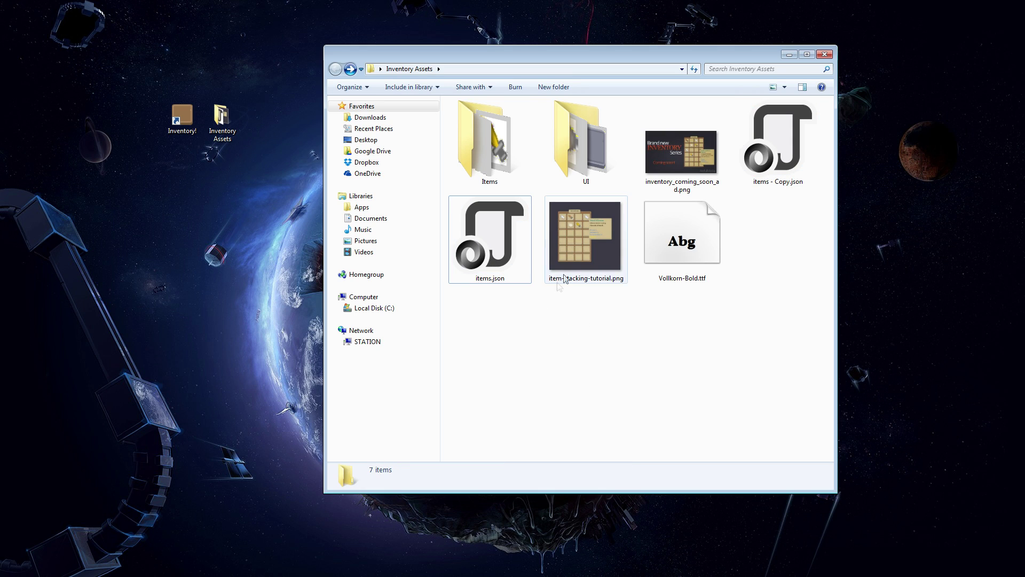
pyautogui.press('Up')
pyautogui.click(581, 174)
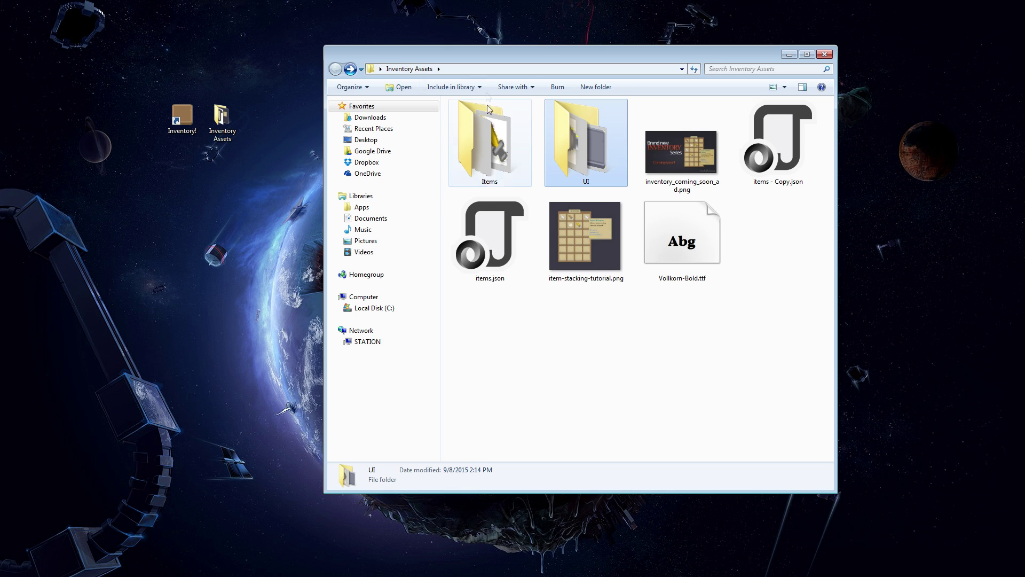
pyautogui.moveTo(476, 58); pyautogui.dragTo(412, 37)
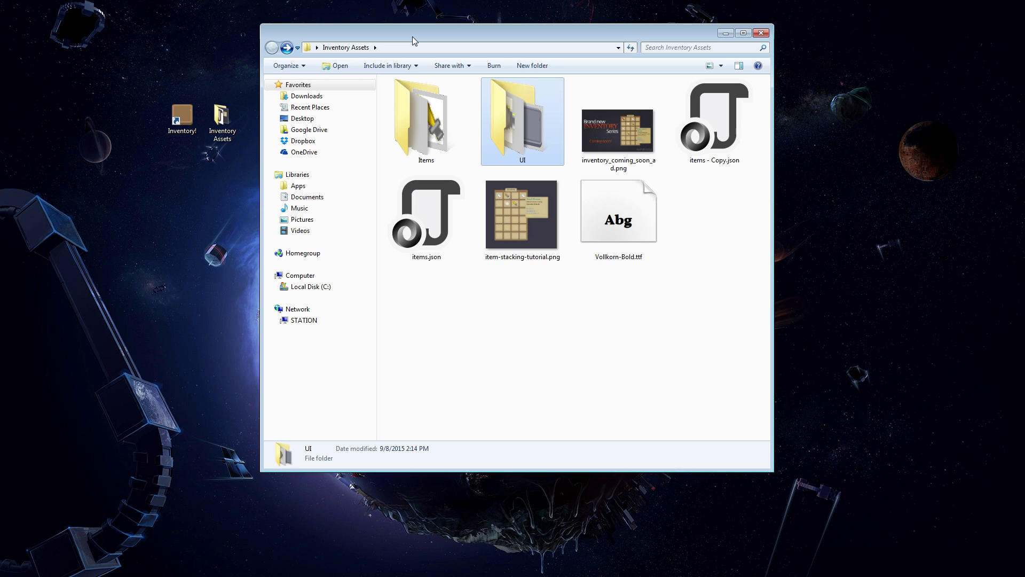
pyautogui.doubleClick(432, 135)
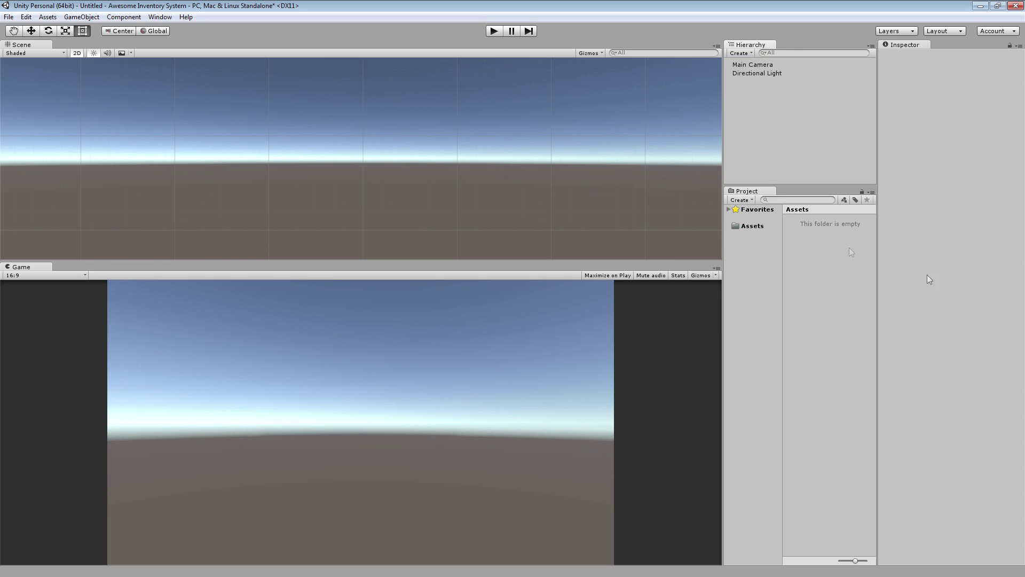
# Create a Sprites folder inside the project's Assets folder.
pyautogui.click(744, 227)
pyautogui.rightClick(744, 227)
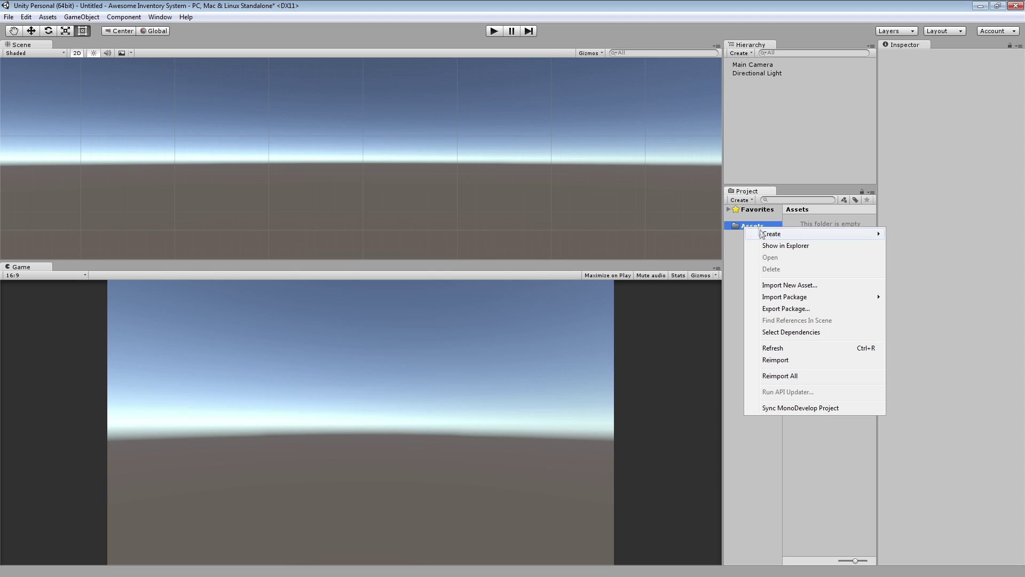
pyautogui.moveTo(763, 239)
pyautogui.click(919, 235)
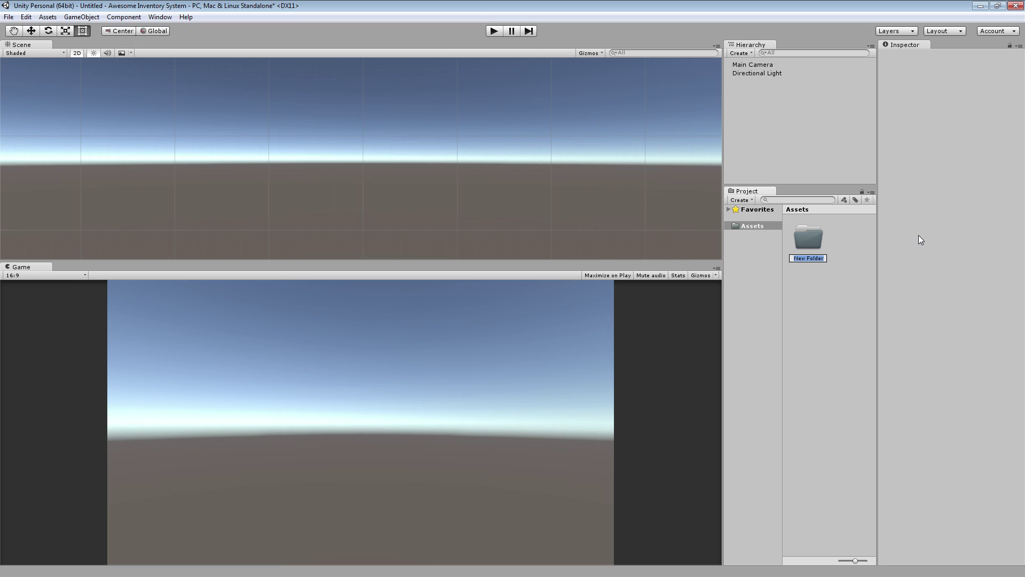
pyautogui.write('Sprites')
pyautogui.press('Return')
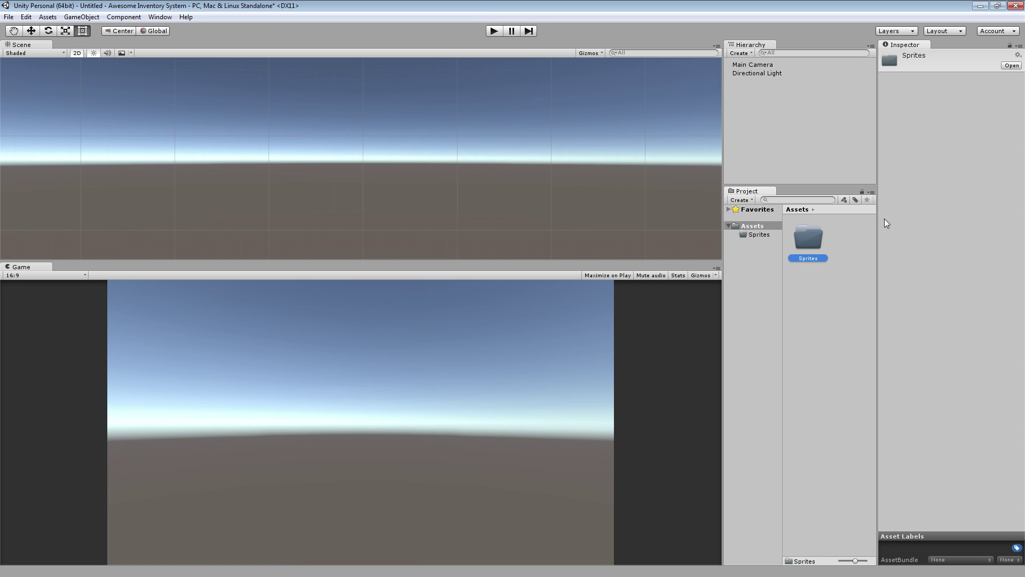
# Create Items and UI subfolders inside Sprites.
pyautogui.doubleClick(809, 241)
pyautogui.rightClick(810, 241)
pyautogui.moveTo(827, 246)
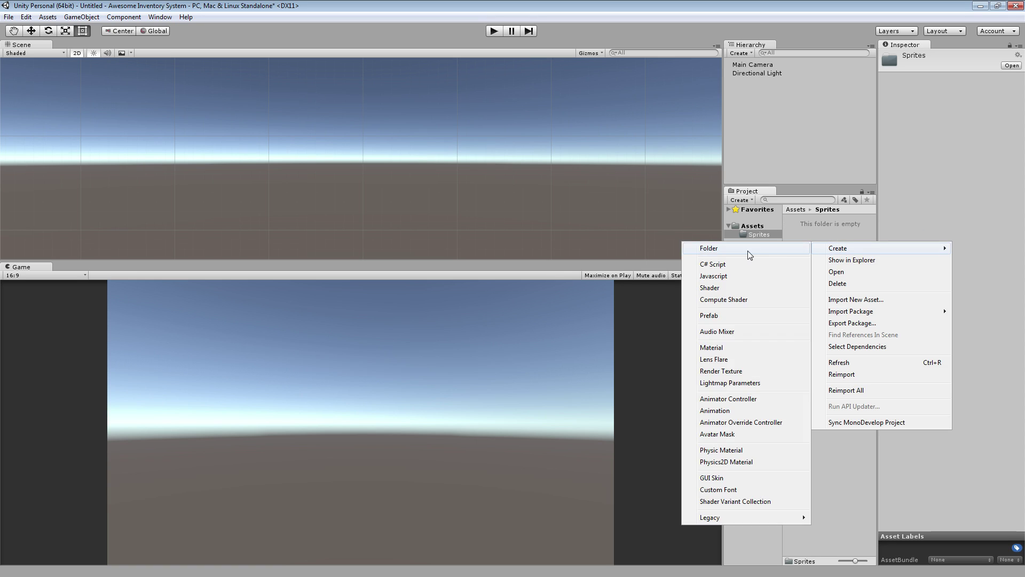
pyautogui.click(747, 248)
pyautogui.write('Items')
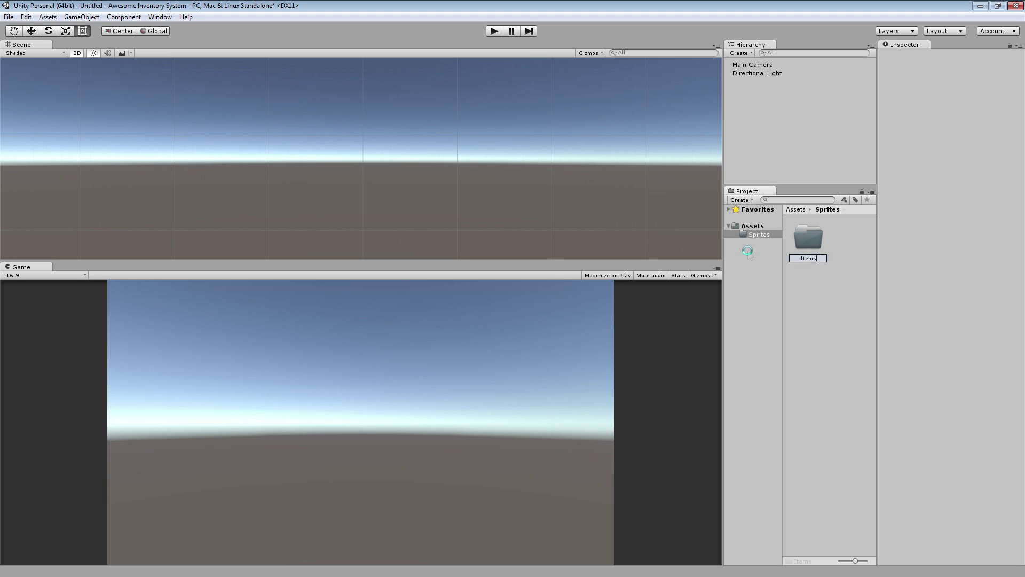
pyautogui.press('Return')
pyautogui.rightClick(821, 306)
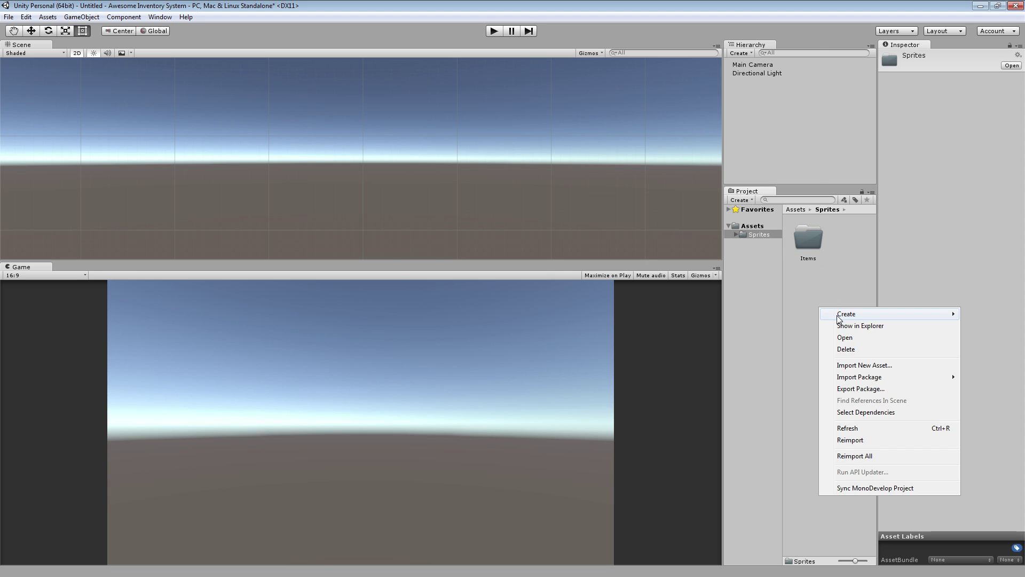
pyautogui.moveTo(844, 313)
pyautogui.click(732, 45)
pyautogui.write('UI')
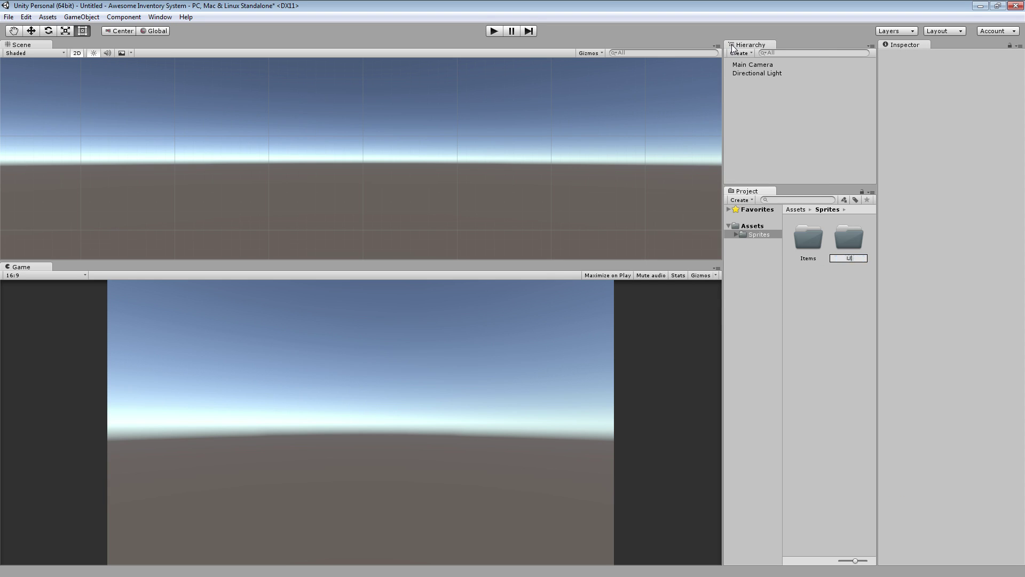
pyautogui.press('Return')
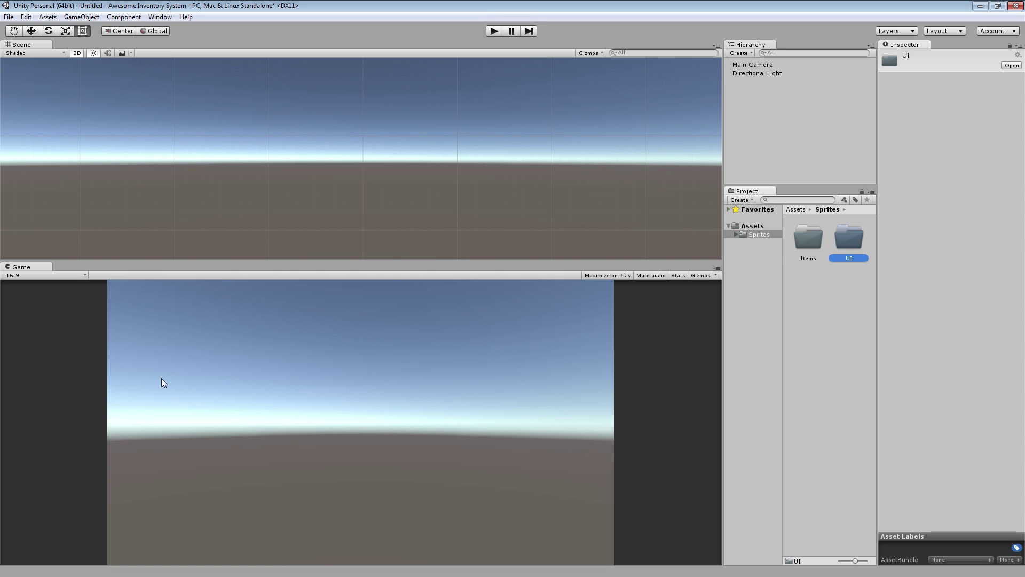
# In Explorer, select all item PNGs in Inventory Assets/Items, then open the source UI folder.
pyautogui.press('q')
pyautogui.hotkey('alt', 'Tab')
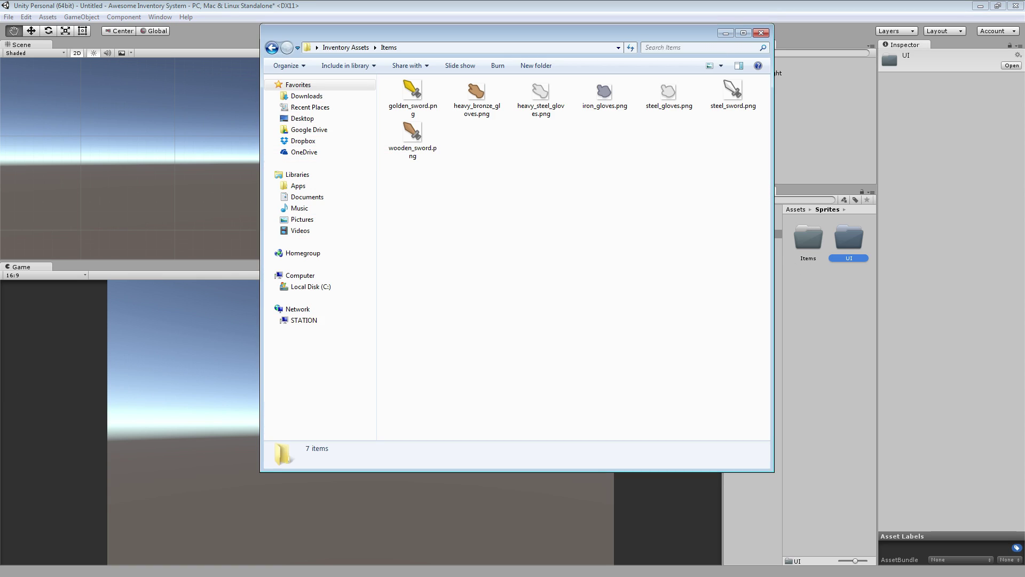
pyautogui.moveTo(405, 197); pyautogui.dragTo(810, 235)
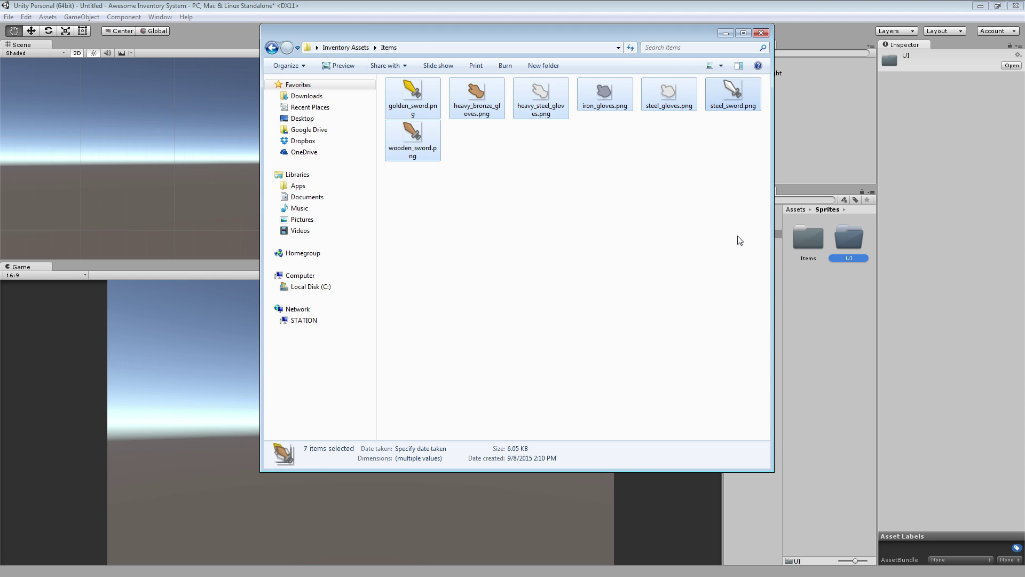
pyautogui.press('BackSpace')
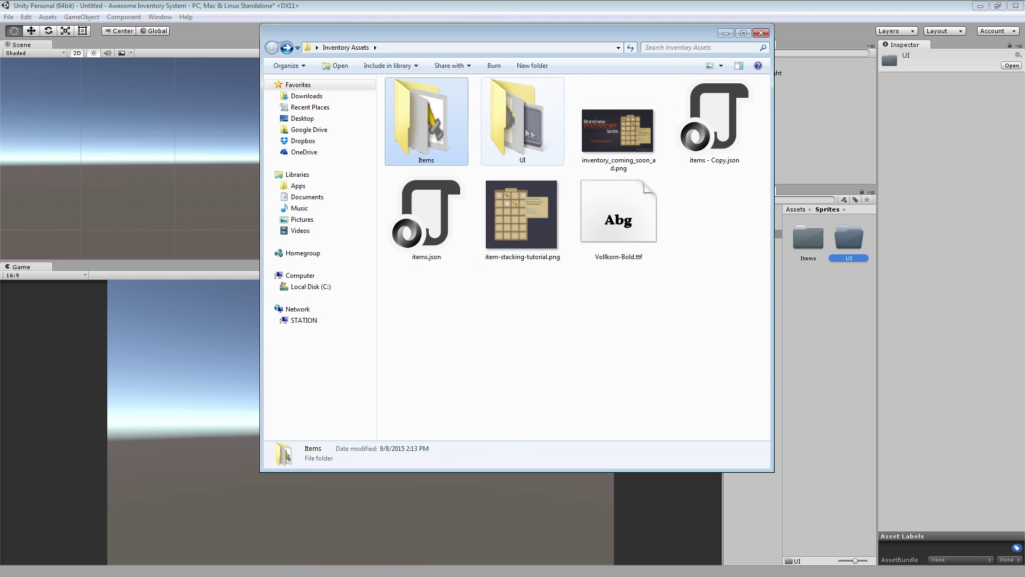
pyautogui.doubleClick(521, 126)
# Give button_long nine-slice borders of 7 top, left and right and 11 bottom.
pyautogui.moveTo(398, 181); pyautogui.dragTo(853, 236)
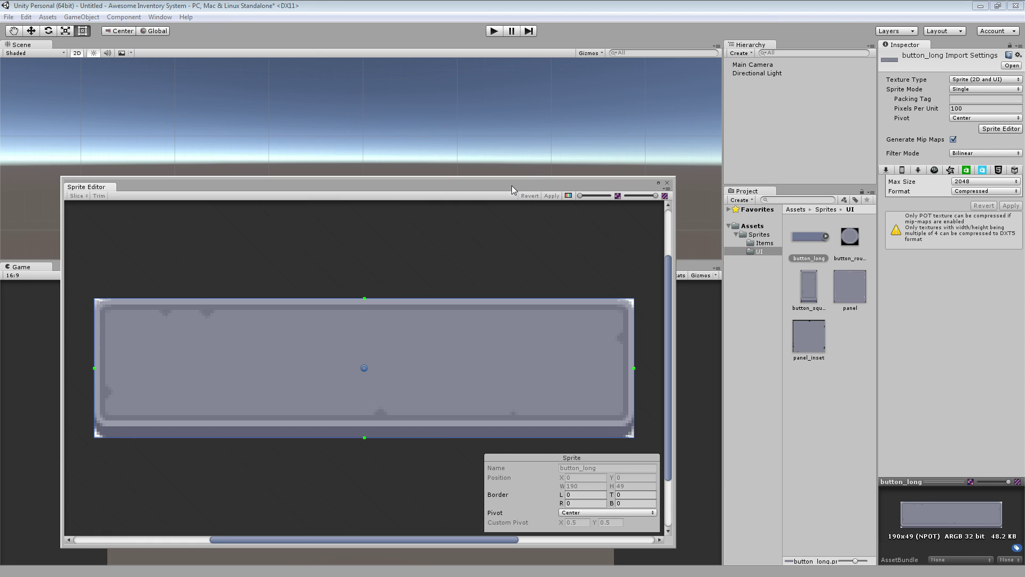
pyautogui.moveTo(511, 184); pyautogui.dragTo(604, 135)
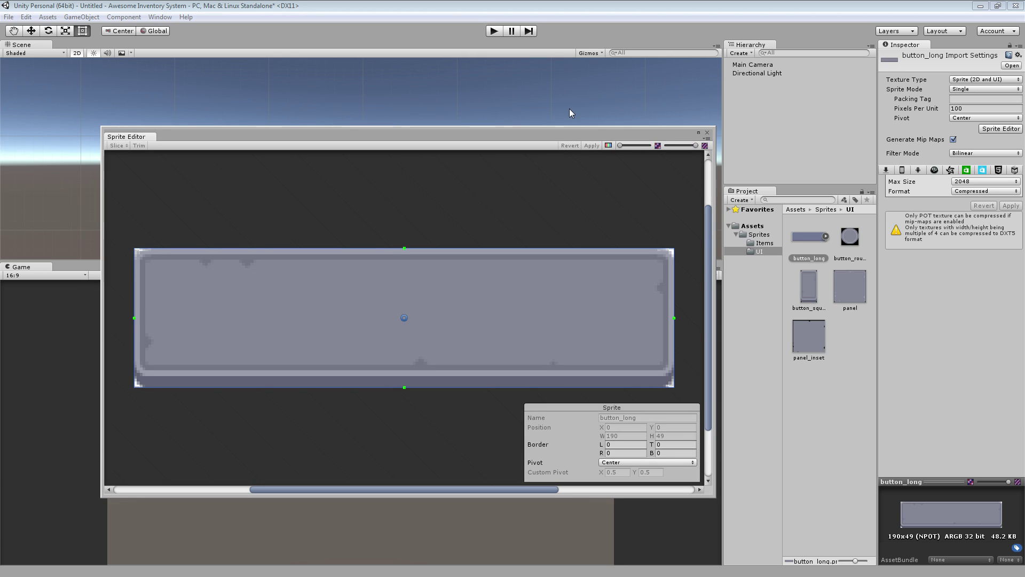
pyautogui.click(708, 132)
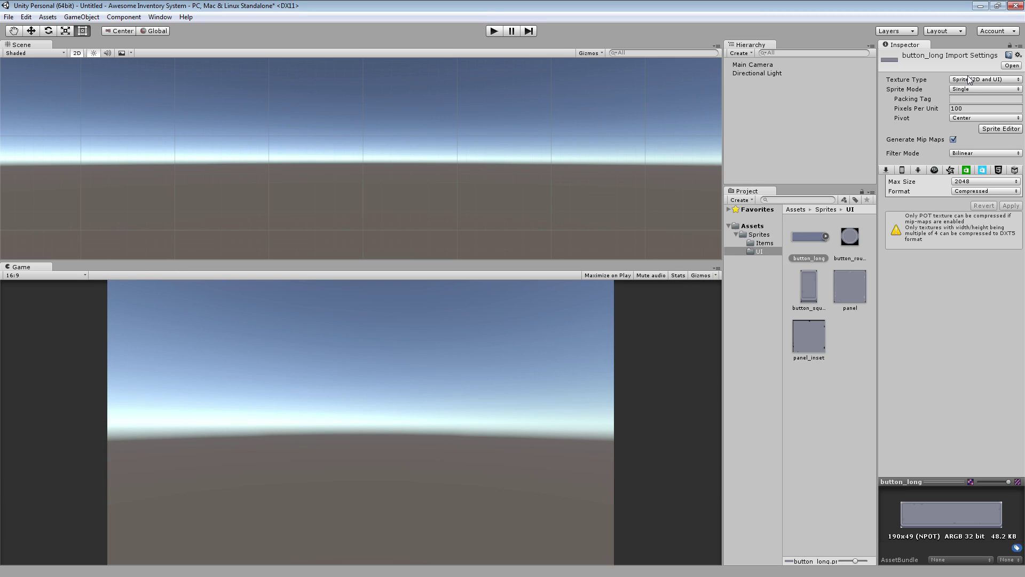
pyautogui.click(1012, 132)
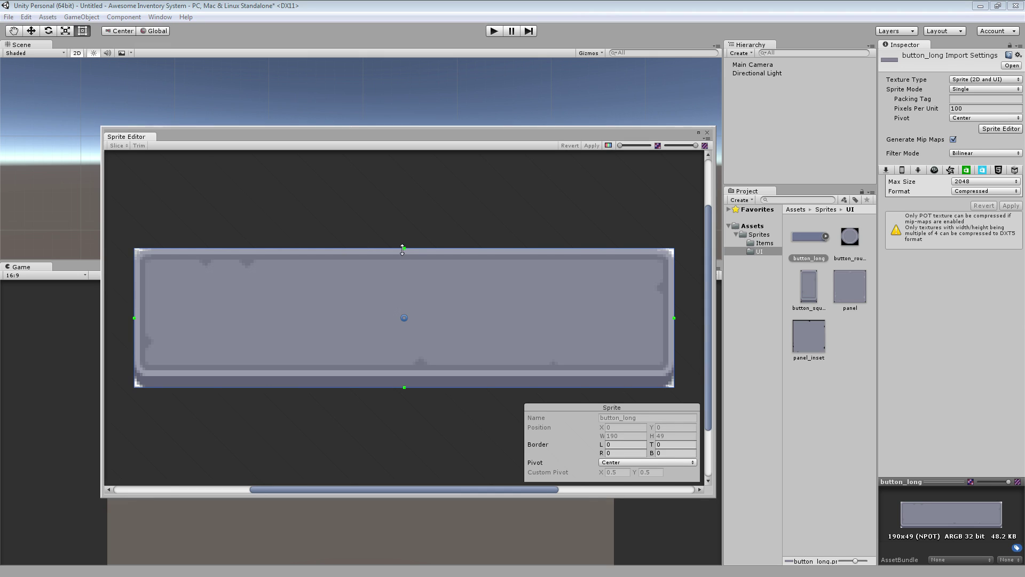
pyautogui.moveTo(403, 248); pyautogui.dragTo(399, 265)
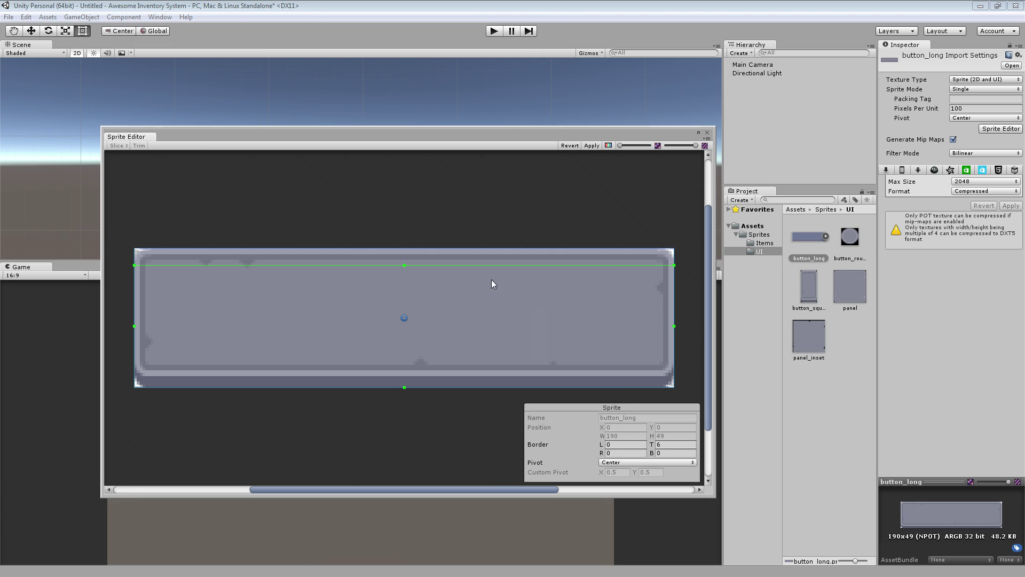
pyautogui.moveTo(439, 265); pyautogui.dragTo(439, 268)
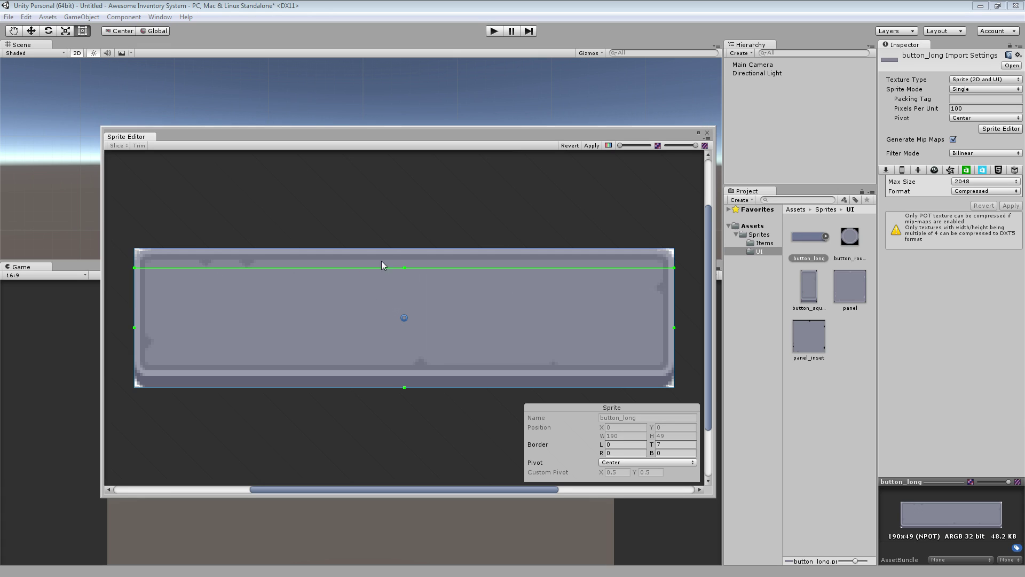
pyautogui.moveTo(135, 325)
pyautogui.mouseDown()
pyautogui.moveTo(178, 325)
pyautogui.moveTo(156, 324)
pyautogui.mouseUp()
pyautogui.moveTo(673, 327); pyautogui.dragTo(655, 327)
pyautogui.moveTo(614, 383); pyautogui.dragTo(617, 355)
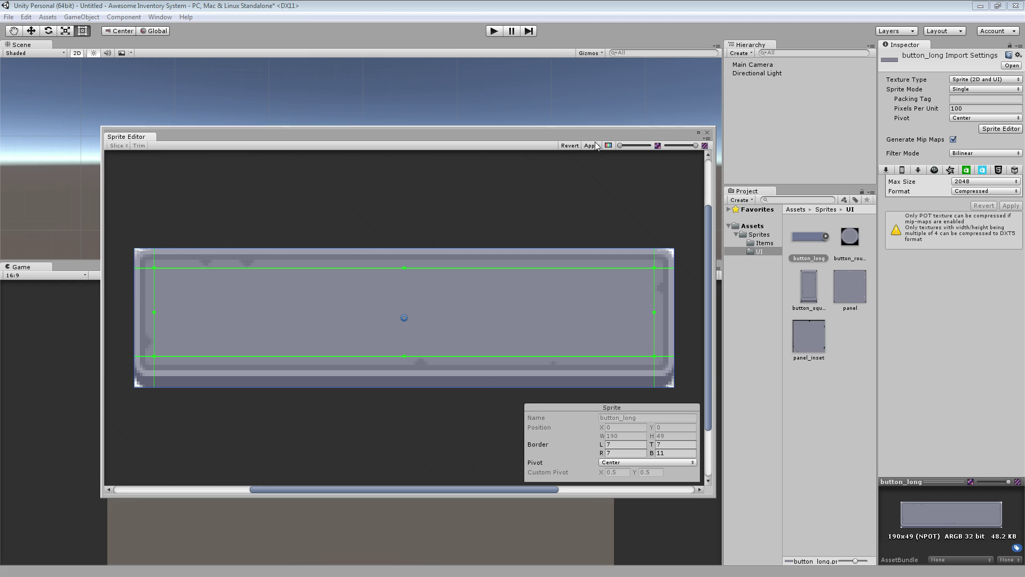
pyautogui.click(708, 134)
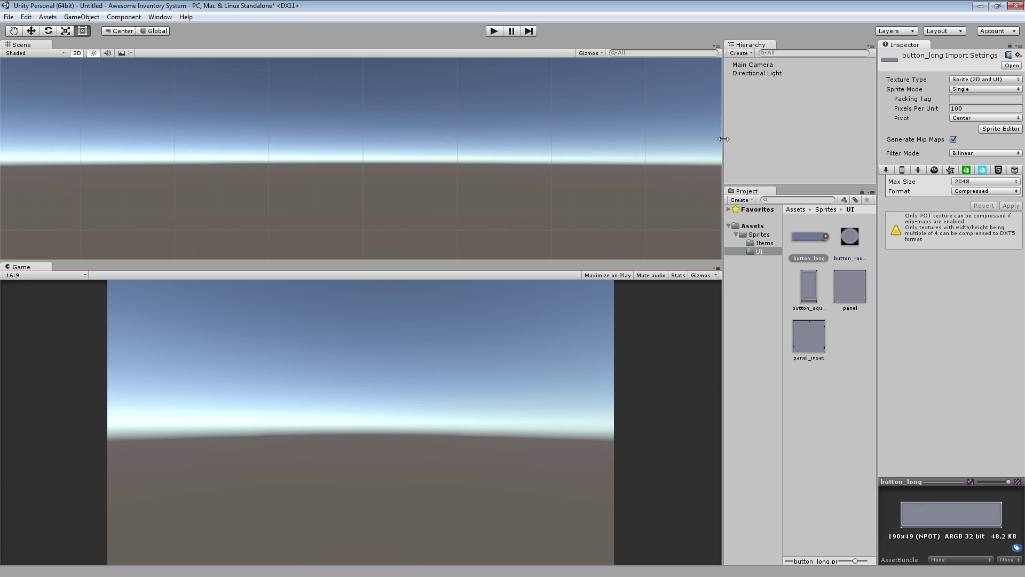
# Make panel a Sprite (2D and UI) with nine-slice borders of 7 on every side.
pyautogui.click(812, 296)
pyautogui.click(855, 288)
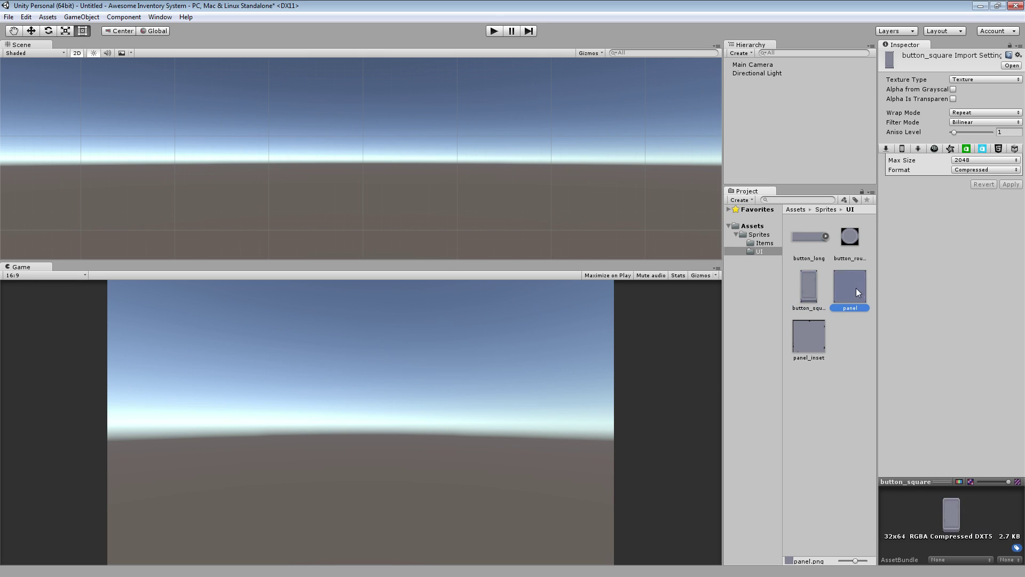
pyautogui.click(973, 79)
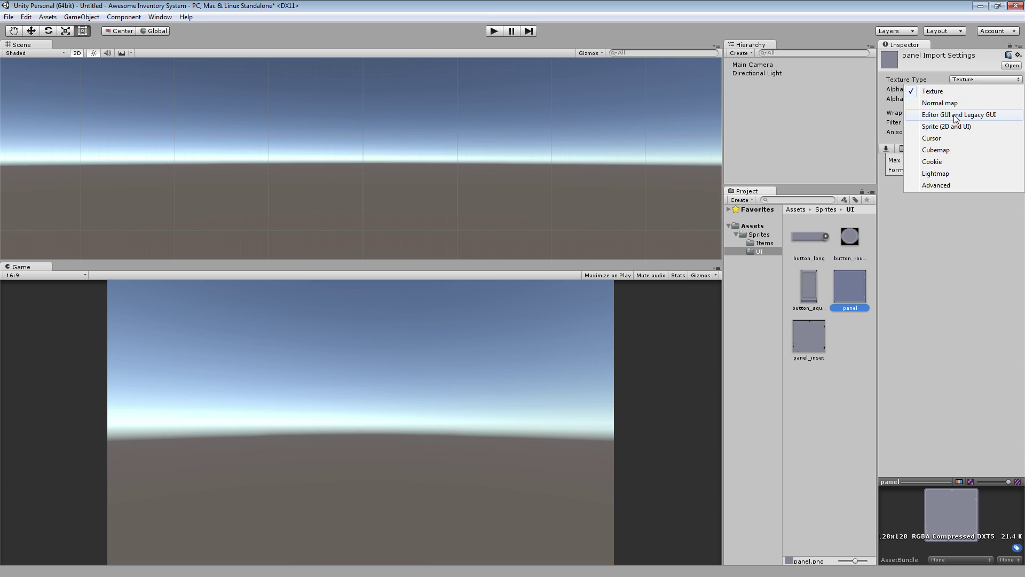
pyautogui.click(964, 120)
pyautogui.click(1000, 129)
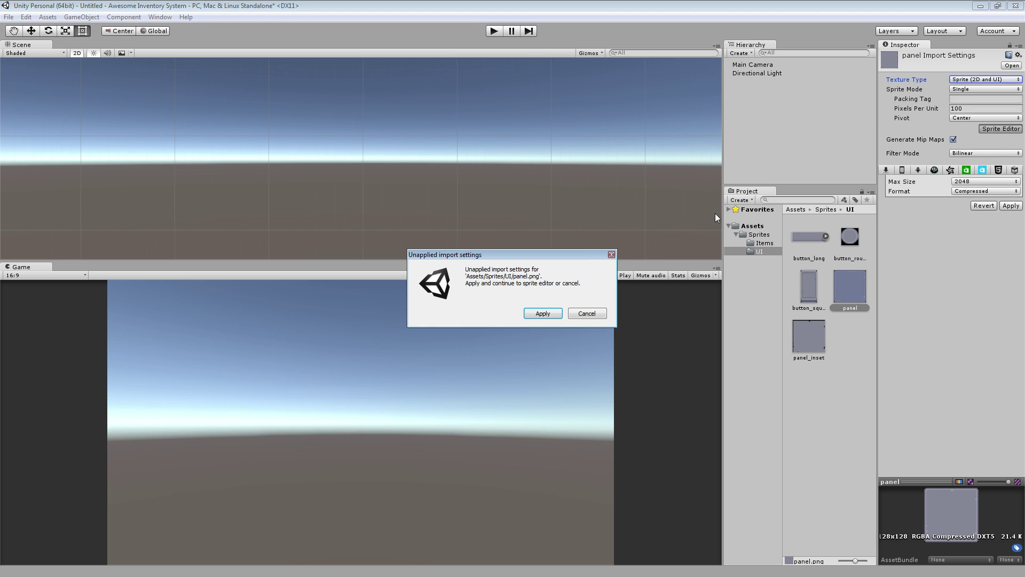
pyautogui.click(535, 316)
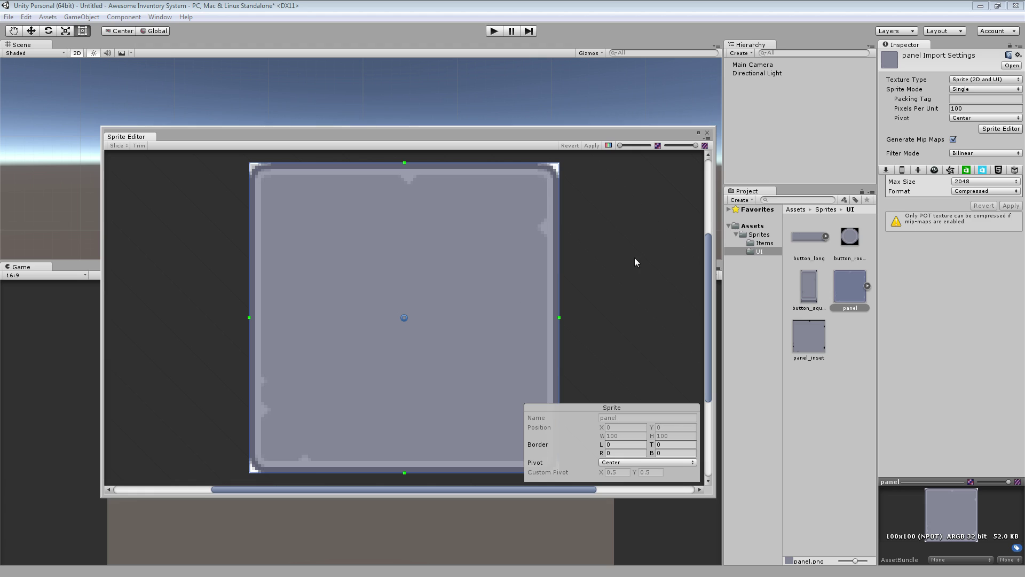
pyautogui.moveTo(404, 163); pyautogui.dragTo(404, 184)
pyautogui.moveTo(559, 325); pyautogui.dragTo(538, 326)
pyautogui.moveTo(393, 472); pyautogui.dragTo(393, 450)
pyautogui.moveTo(249, 329); pyautogui.dragTo(271, 328)
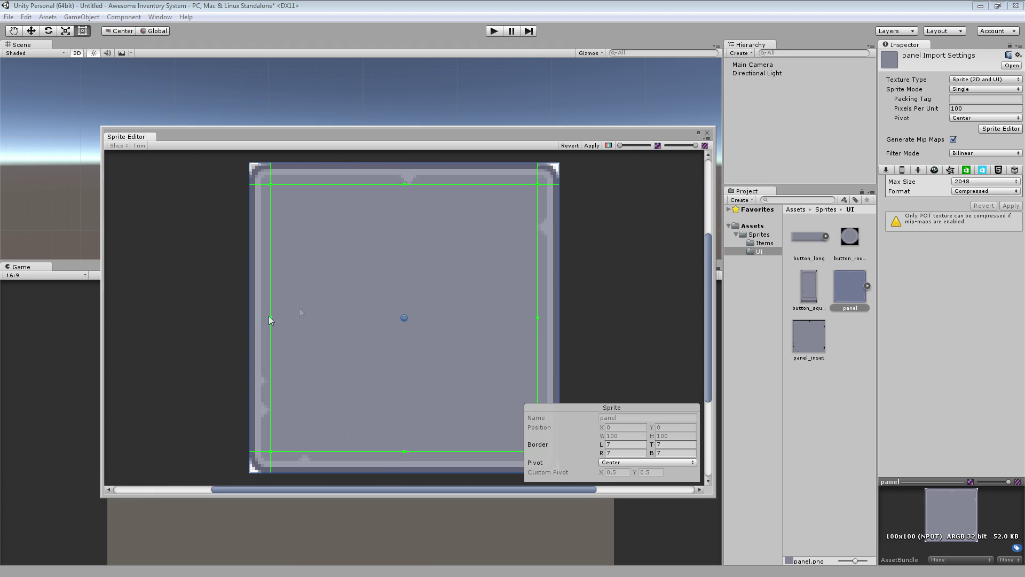
pyautogui.click(592, 145)
# Make button_square a Sprite (2D and UI) with borders right 7, top 5, left 7, bottom 8.
pyautogui.click(809, 289)
pyautogui.click(985, 79)
pyautogui.click(977, 105)
pyautogui.click(1001, 129)
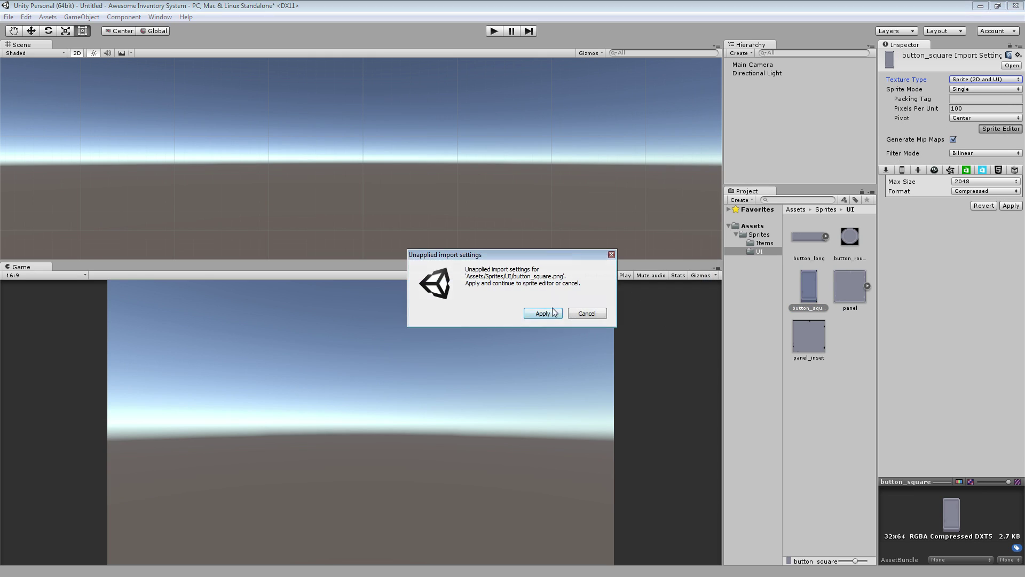
pyautogui.click(539, 314)
pyautogui.moveTo(546, 318); pyautogui.dragTo(502, 318)
pyautogui.moveTo(442, 163); pyautogui.dragTo(483, 194)
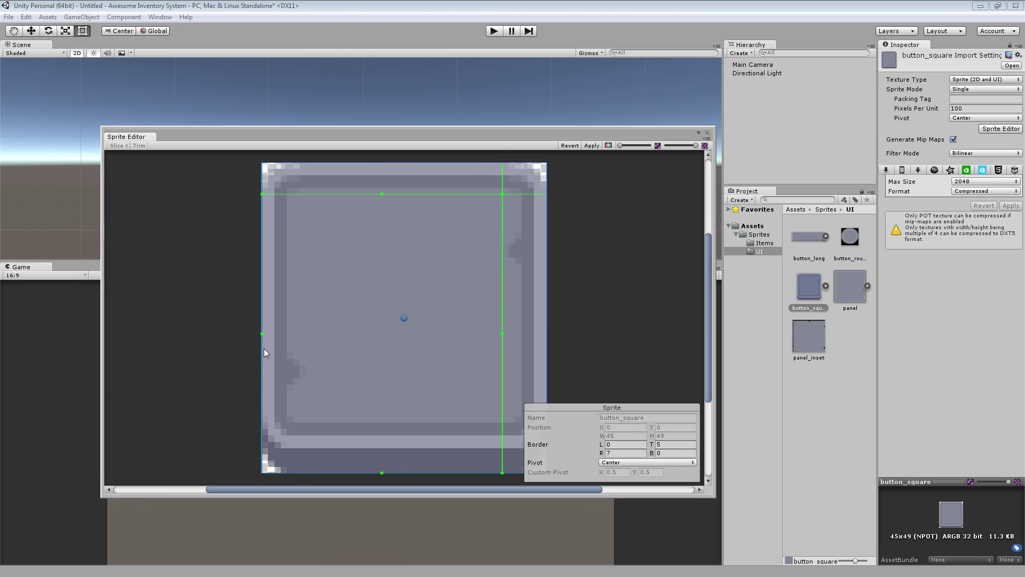
pyautogui.moveTo(263, 348); pyautogui.dragTo(306, 348)
pyautogui.moveTo(382, 473); pyautogui.dragTo(382, 423)
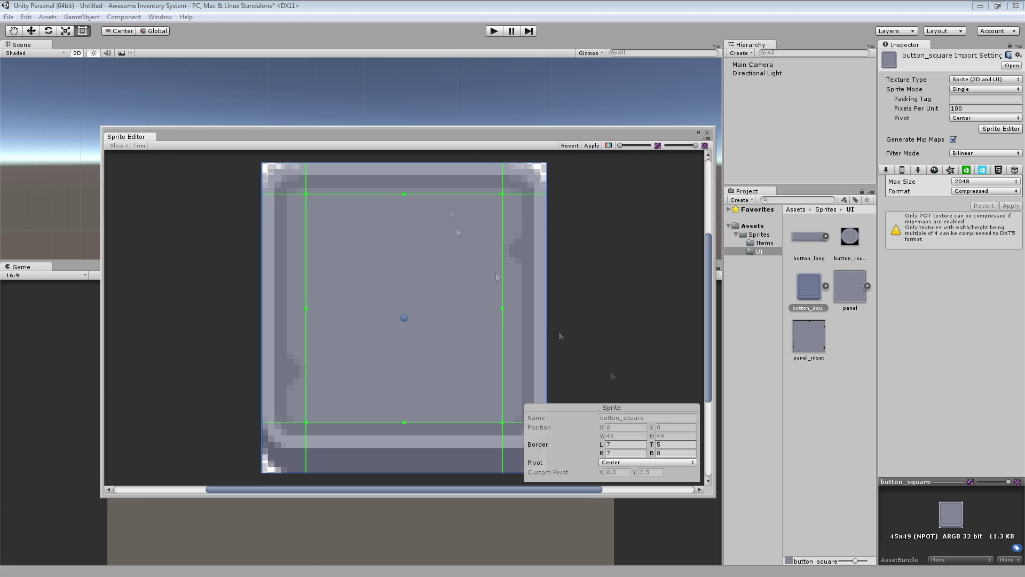
pyautogui.click(592, 145)
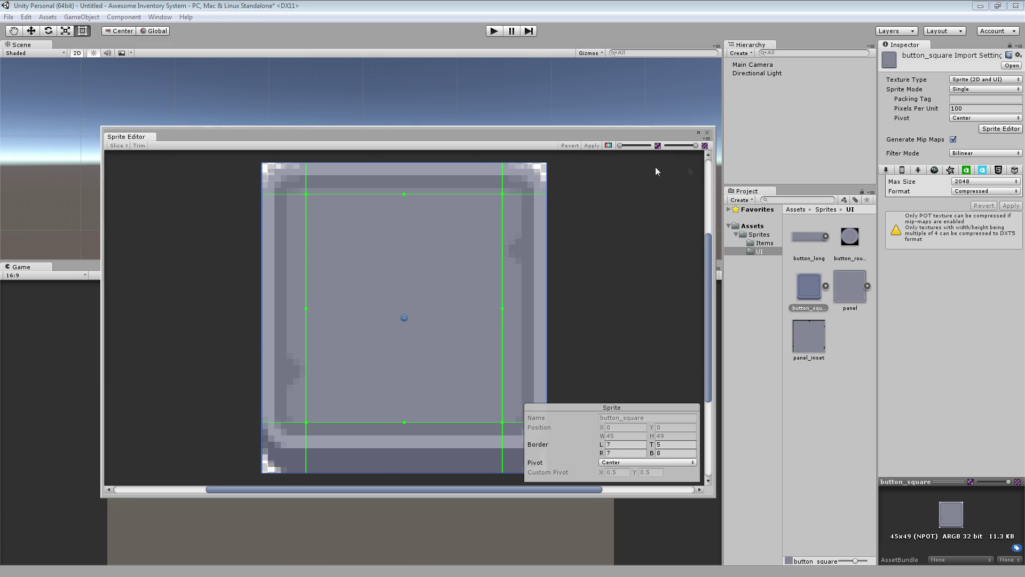
pyautogui.click(707, 133)
# Delete panel_inset and button_round from the Sprites/UI folder.
pyautogui.click(852, 292)
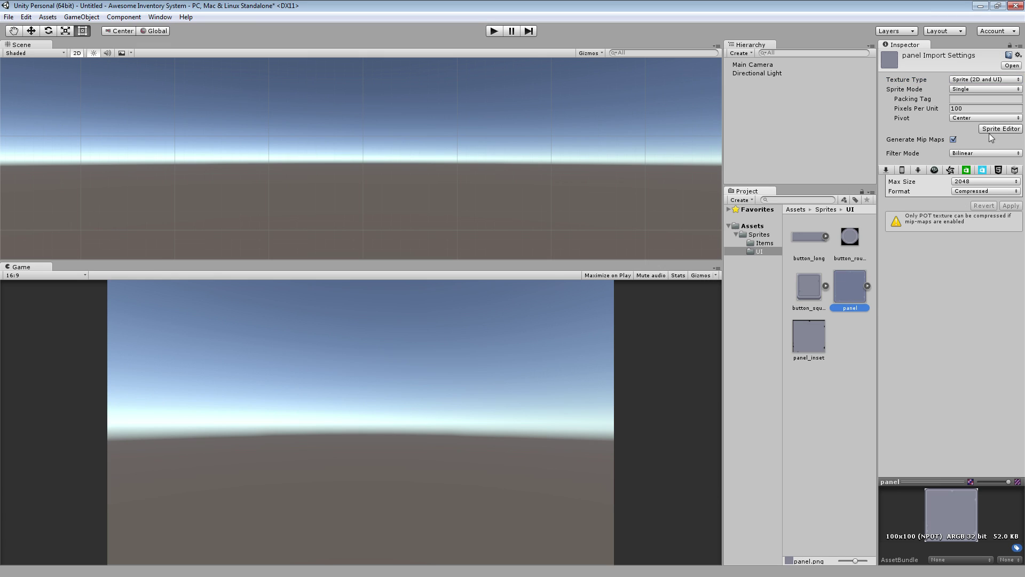
pyautogui.click(850, 240)
pyautogui.click(802, 333)
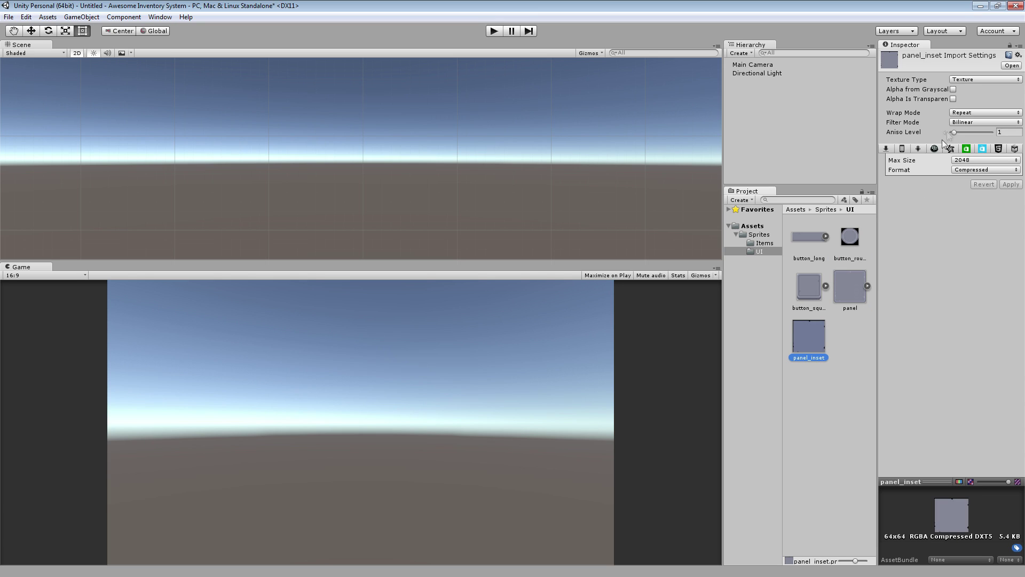
pyautogui.click(803, 379)
pyautogui.click(805, 342)
pyautogui.press('Delete')
pyautogui.press('Escape')
pyautogui.click(850, 238)
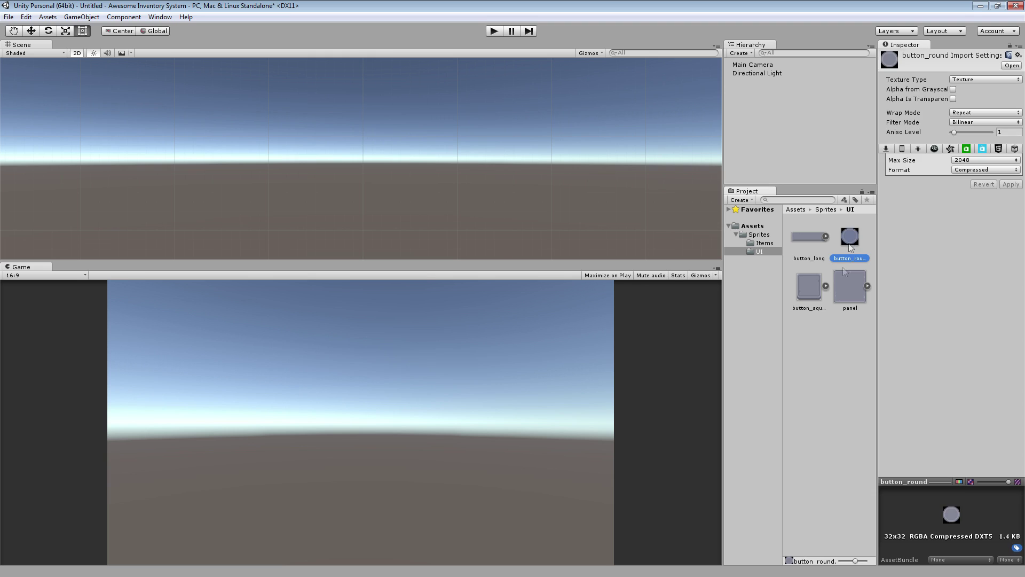
pyautogui.press('Delete')
pyautogui.press('Return')
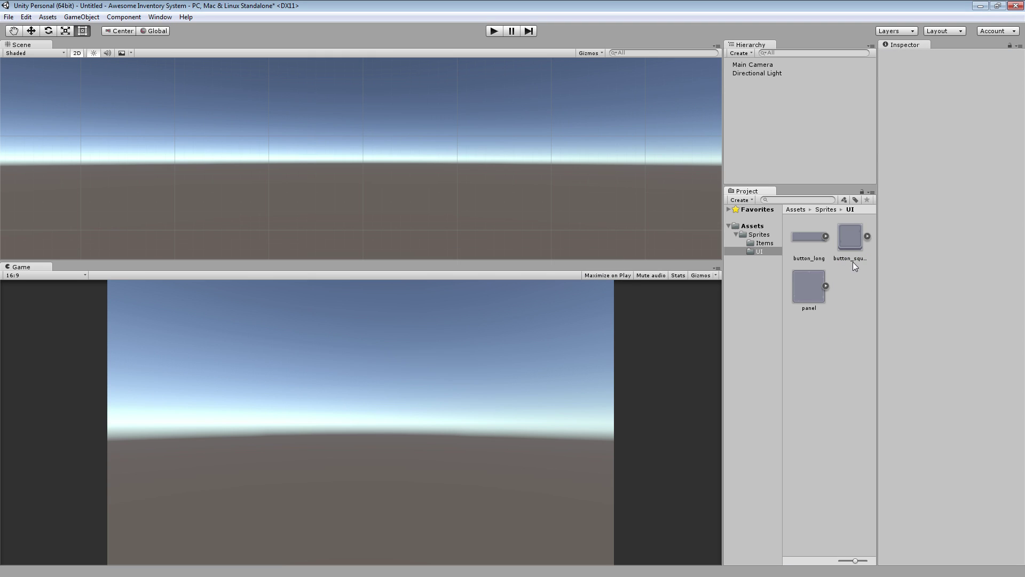
# Review the import settings of button_long, button_square and panel, then clear the selection.
pyautogui.click(808, 242)
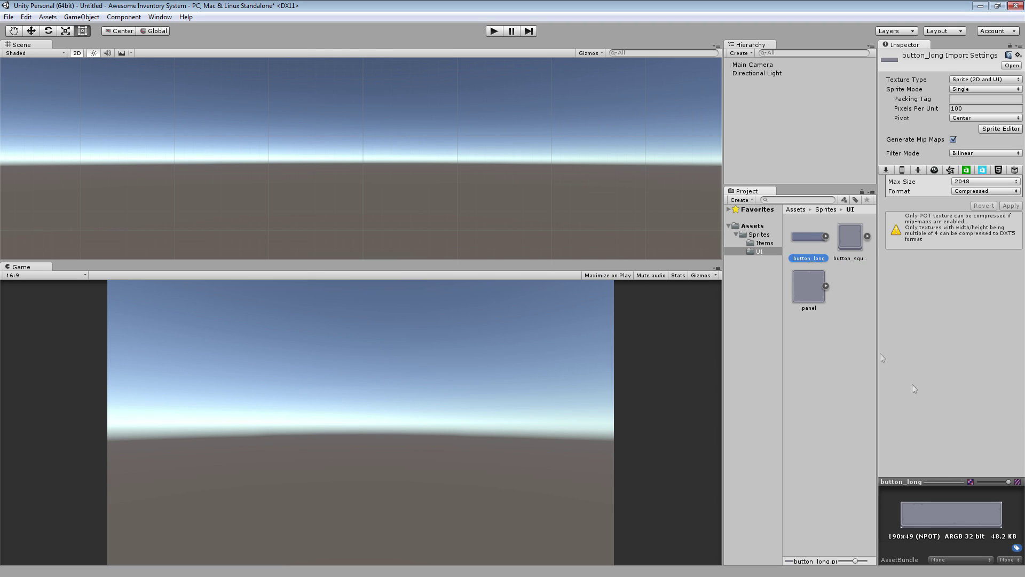
pyautogui.click(844, 247)
pyautogui.click(814, 299)
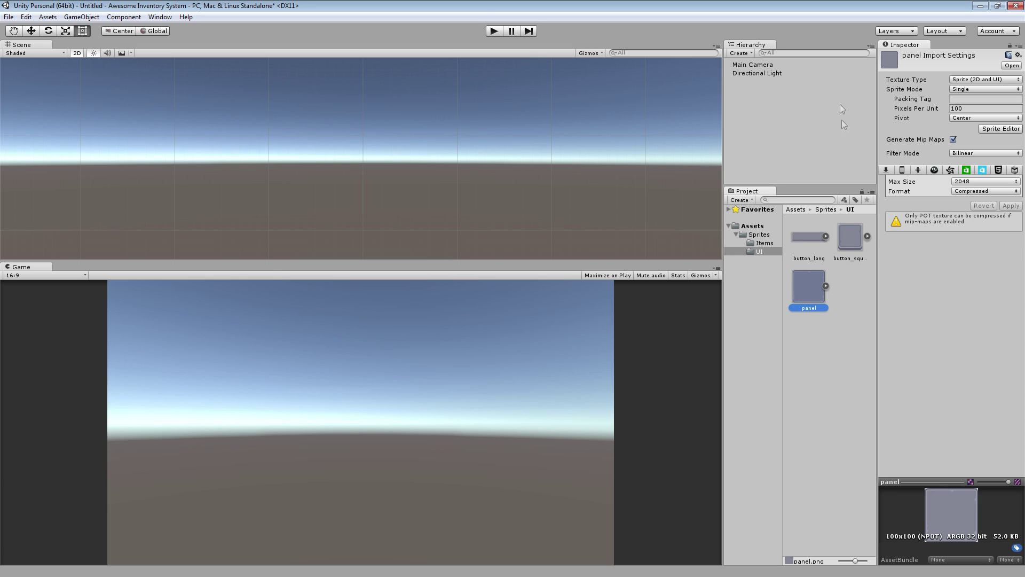
pyautogui.click(802, 382)
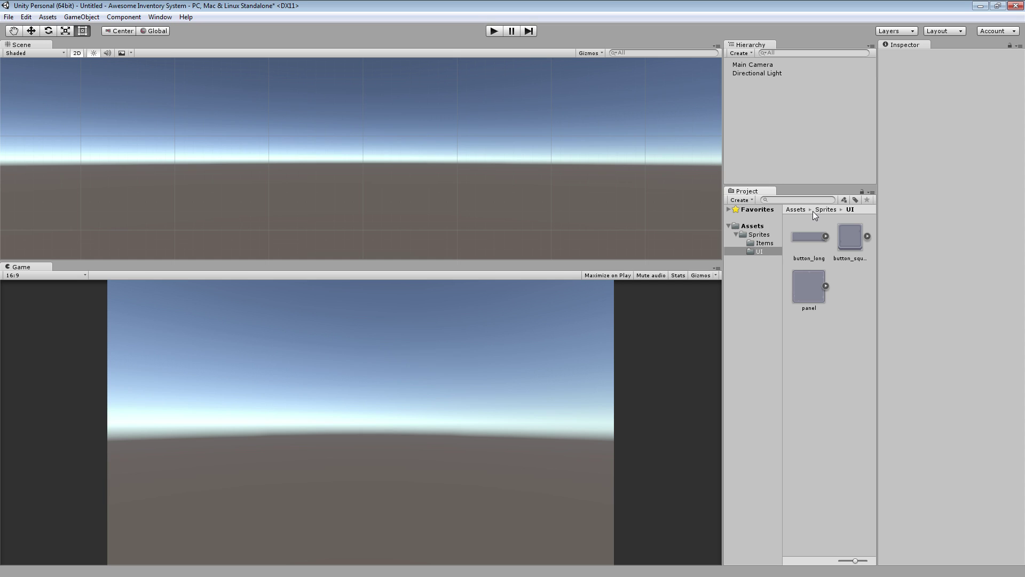
# Add a UI Panel on a new Canvas and name it 'Inventory Panel'.
pyautogui.rightClick(764, 133)
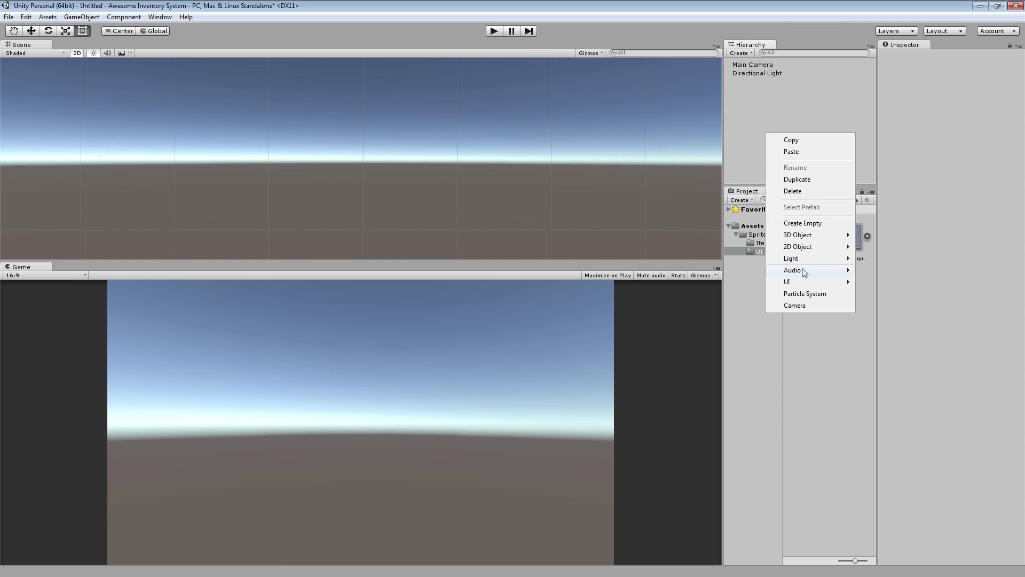
pyautogui.moveTo(794, 282)
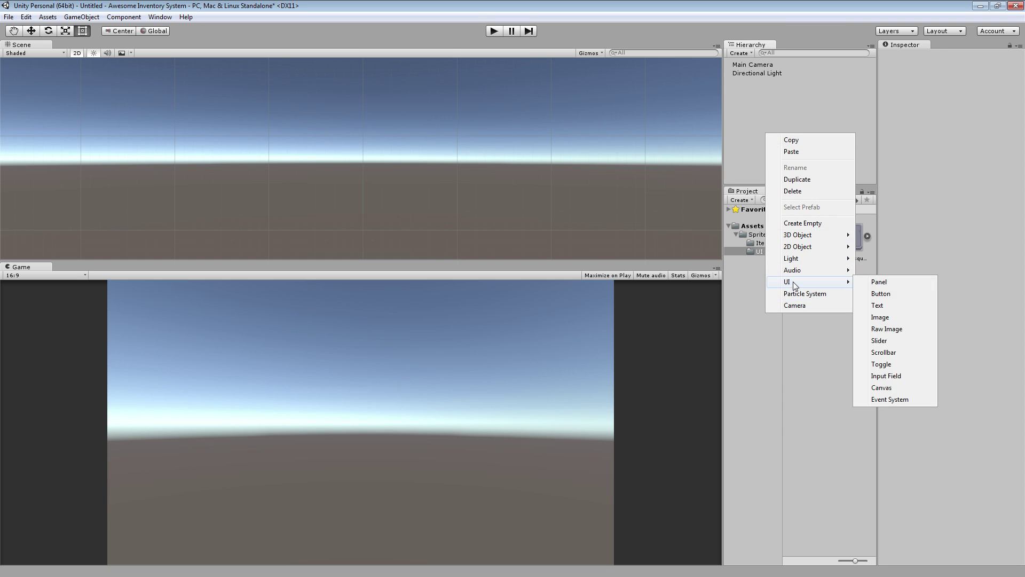
pyautogui.click(898, 283)
pyautogui.click(755, 90)
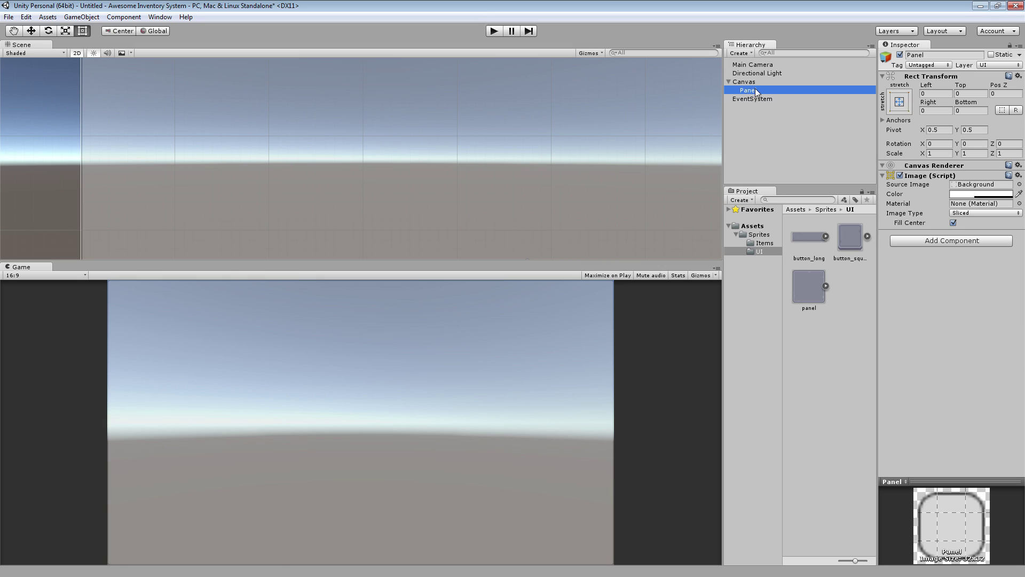
pyautogui.write('Invent')
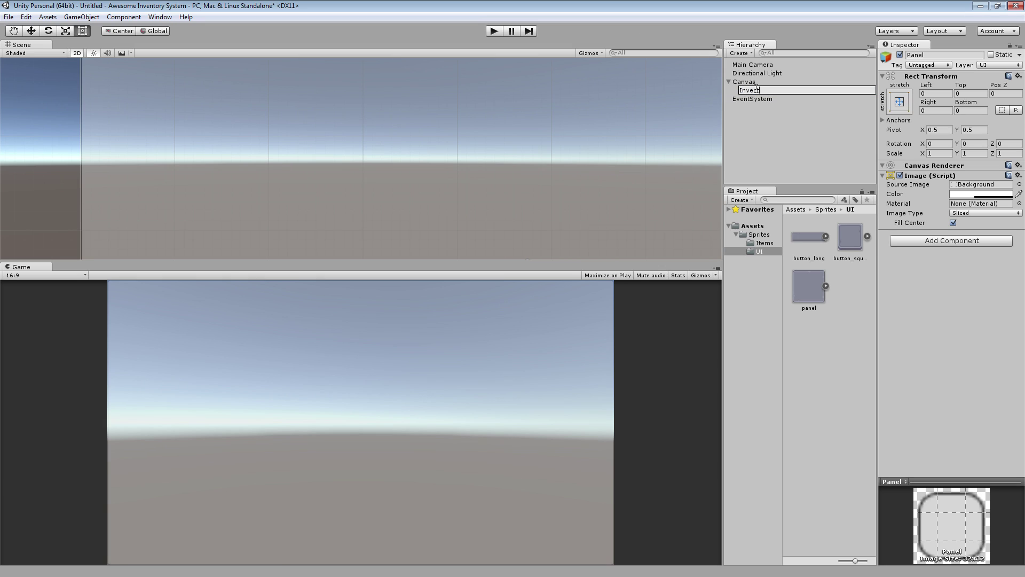
pyautogui.write('ory Panel')
pyautogui.press('Return')
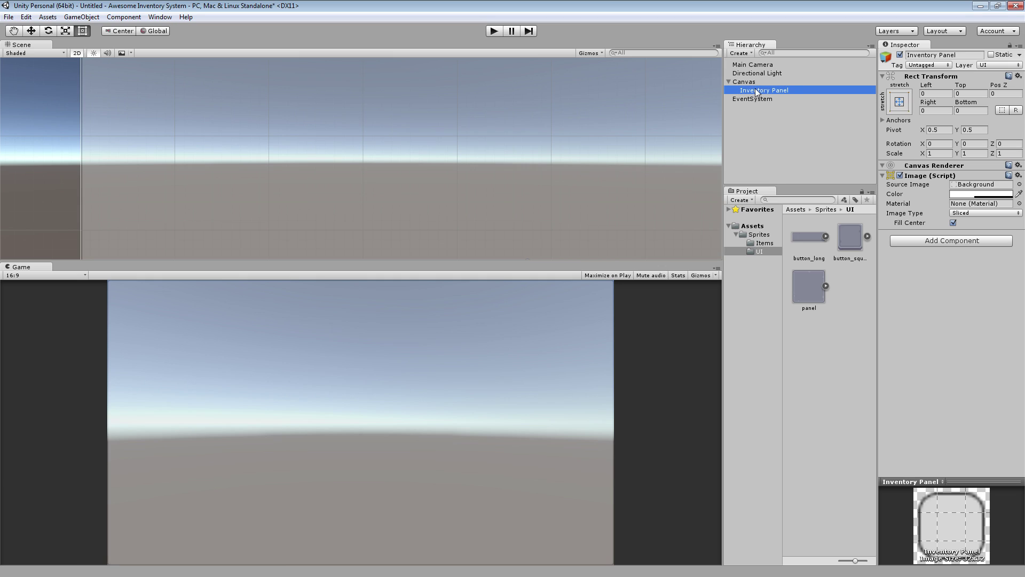
# Add a child panel under Inventory Panel named 'Slot Panel'.
pyautogui.rightClick(796, 91)
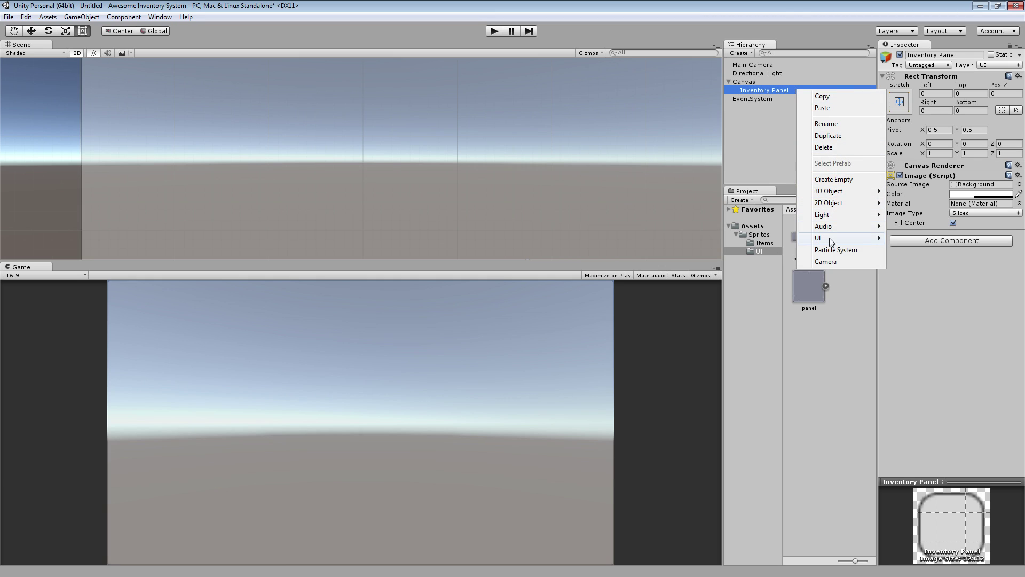
pyautogui.moveTo(829, 238)
pyautogui.click(914, 239)
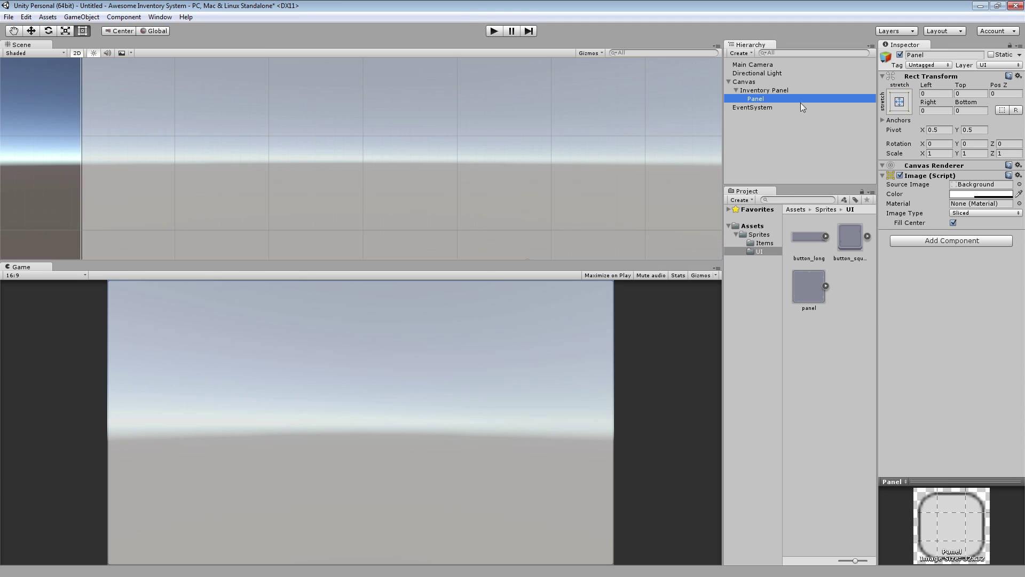
pyautogui.click(774, 97)
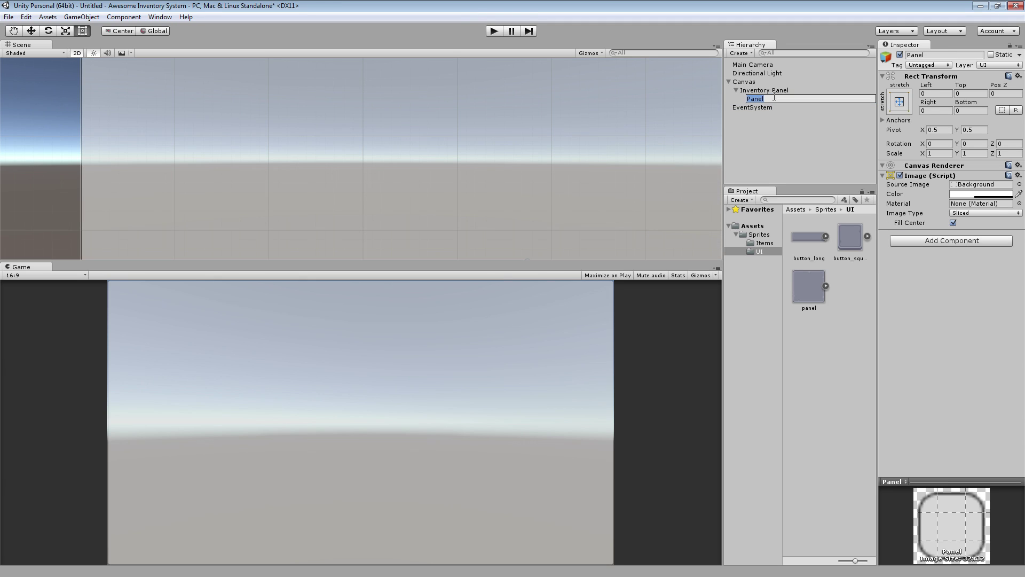
pyautogui.write('Slot Panel')
pyautogui.press('Return')
pyautogui.click(775, 90)
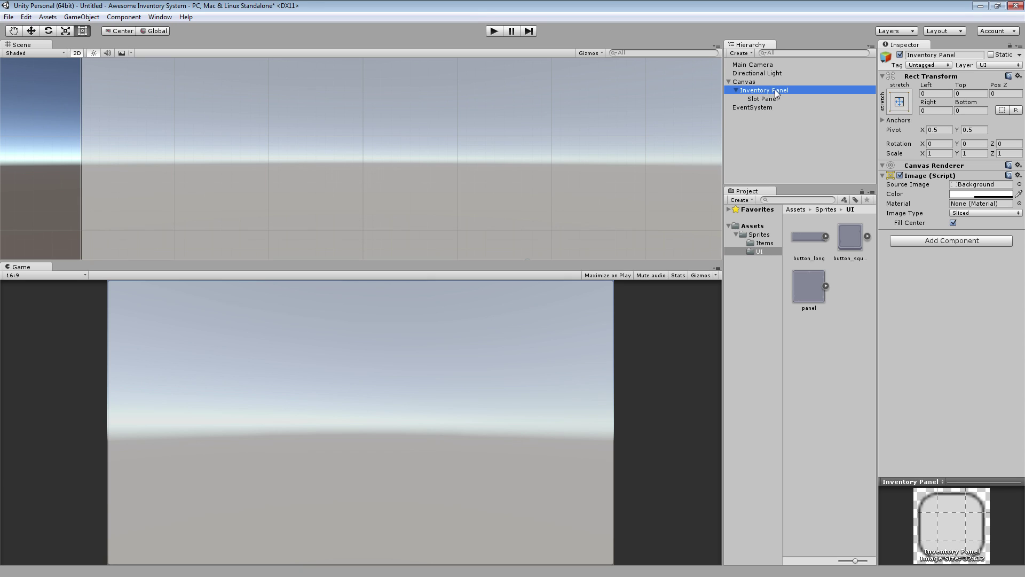
# Resize the Inventory Panel to offsets Left 118, Right 588, Top and Bottom 82.
pyautogui.doubleClick(774, 89)
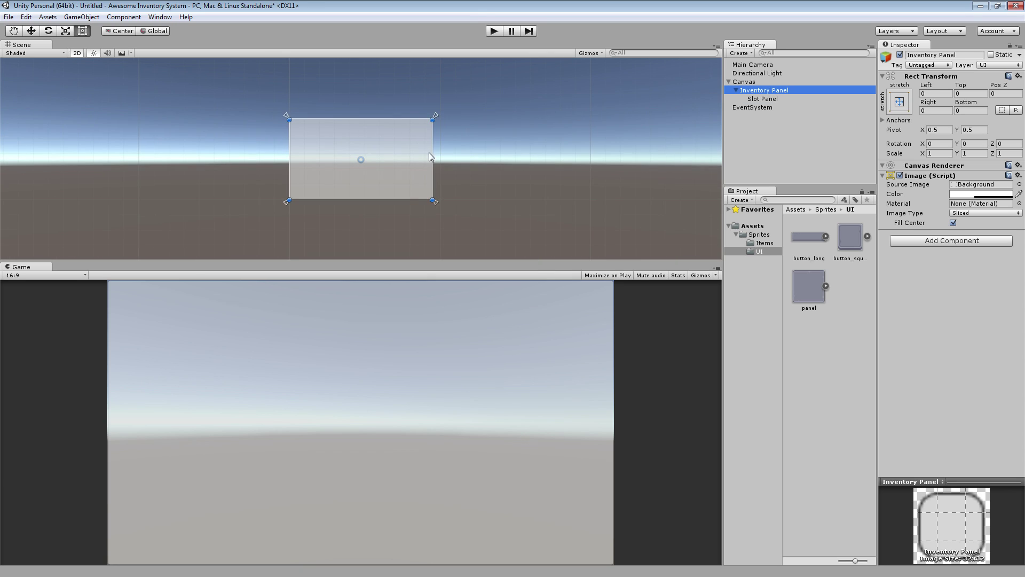
pyautogui.moveTo(430, 154); pyautogui.dragTo(348, 158)
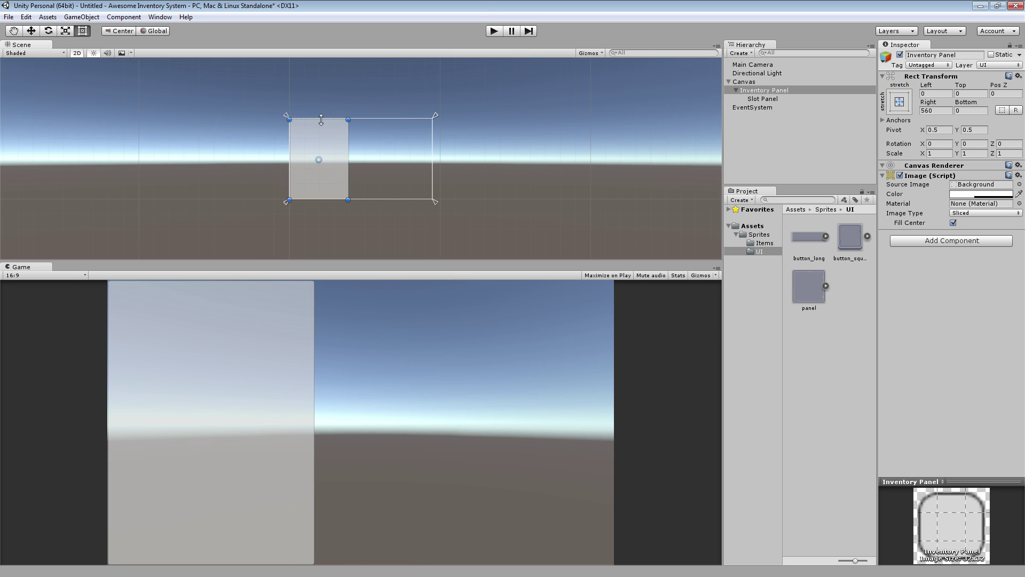
pyautogui.moveTo(321, 120); pyautogui.dragTo(353, 156)
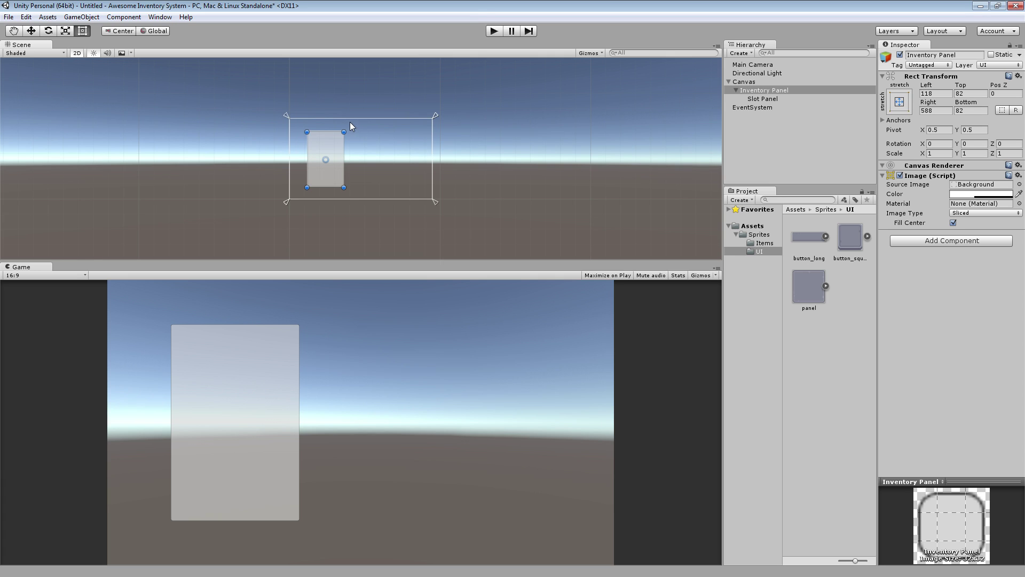
pyautogui.scroll(5, 343, 158)
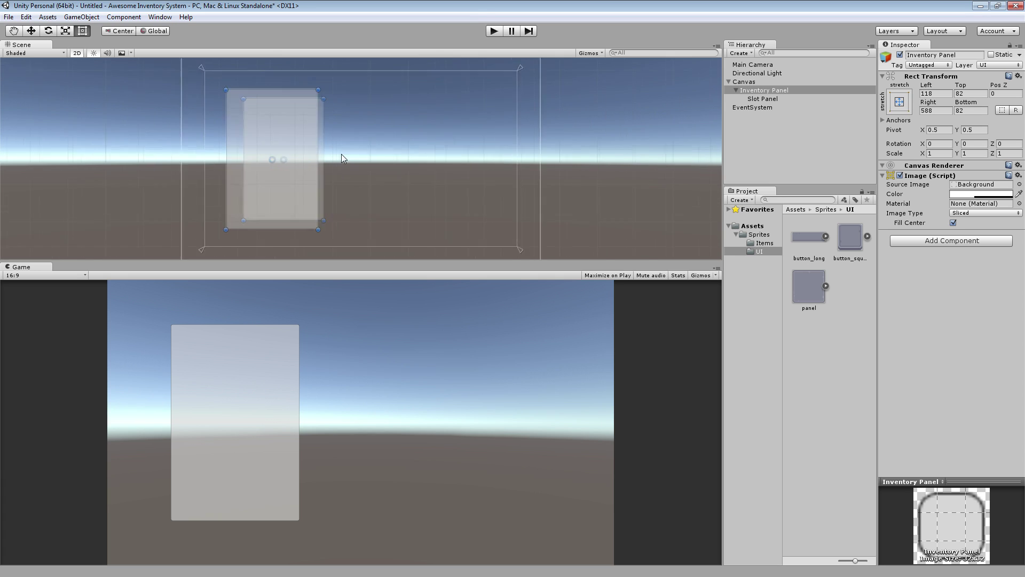
pyautogui.scroll(3, 341, 153)
pyautogui.moveTo(460, 177); pyautogui.dragTo(448, 150, button='middle')
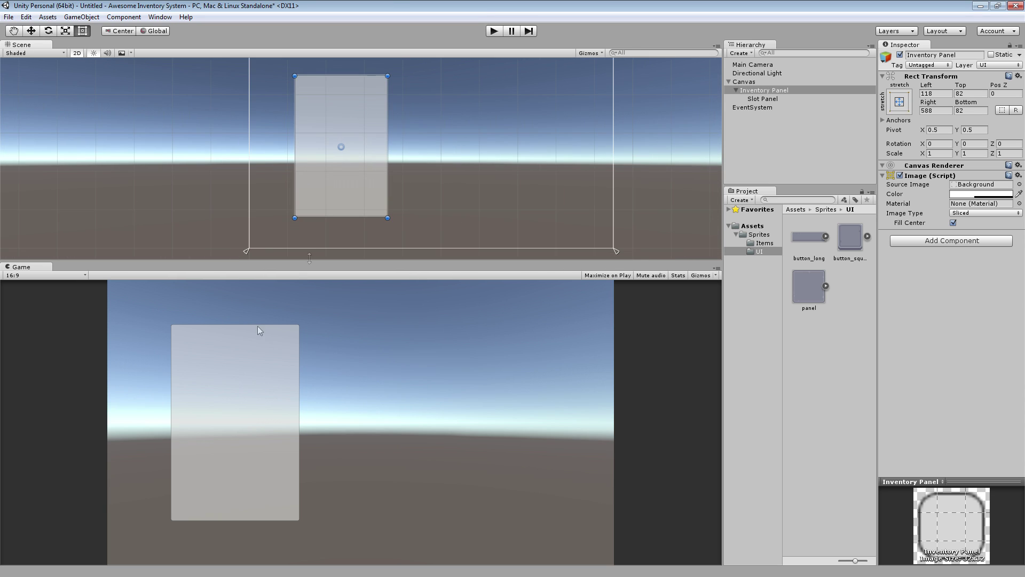
pyautogui.click(770, 100)
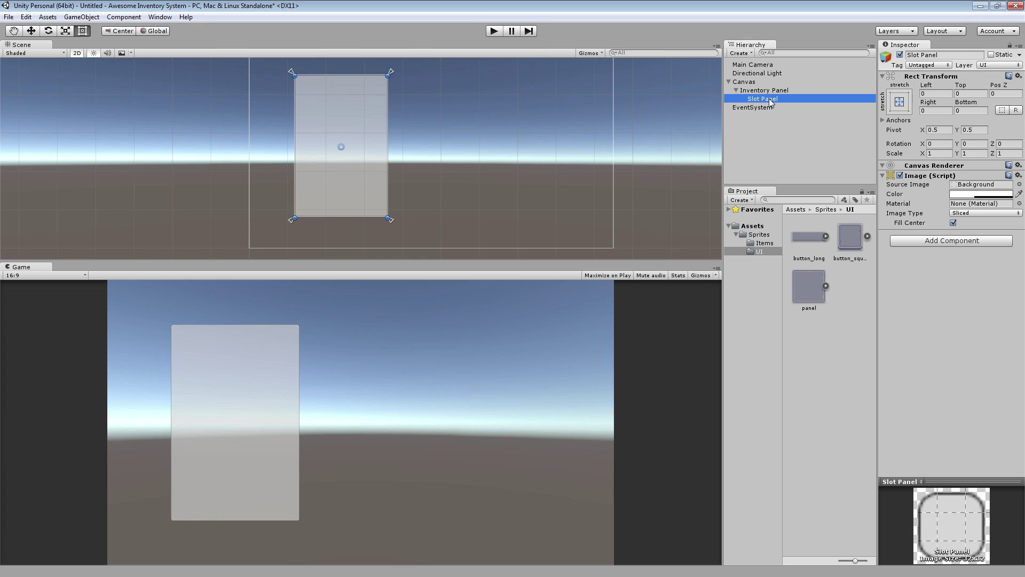
pyautogui.click(767, 119)
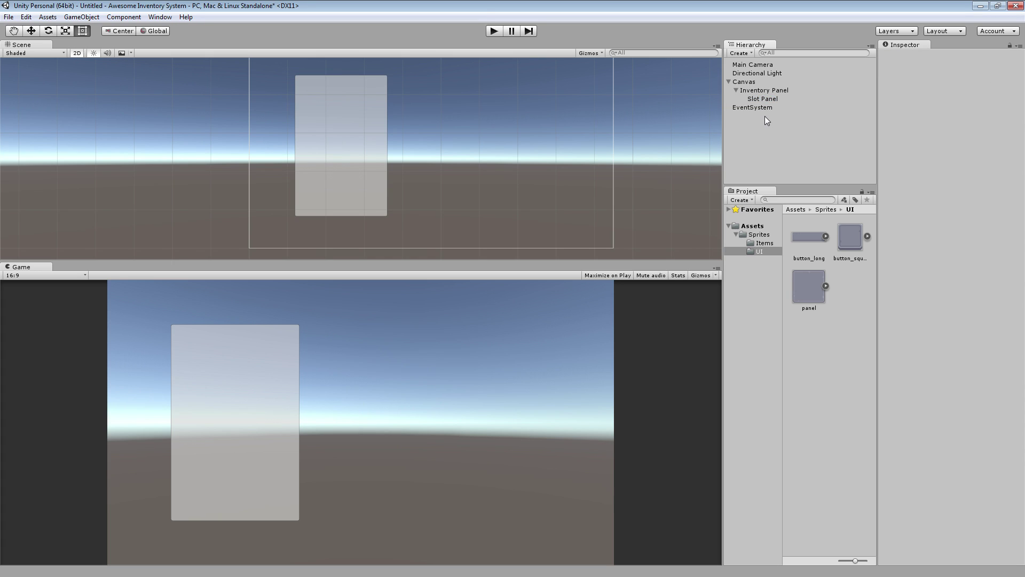
pyautogui.click(773, 91)
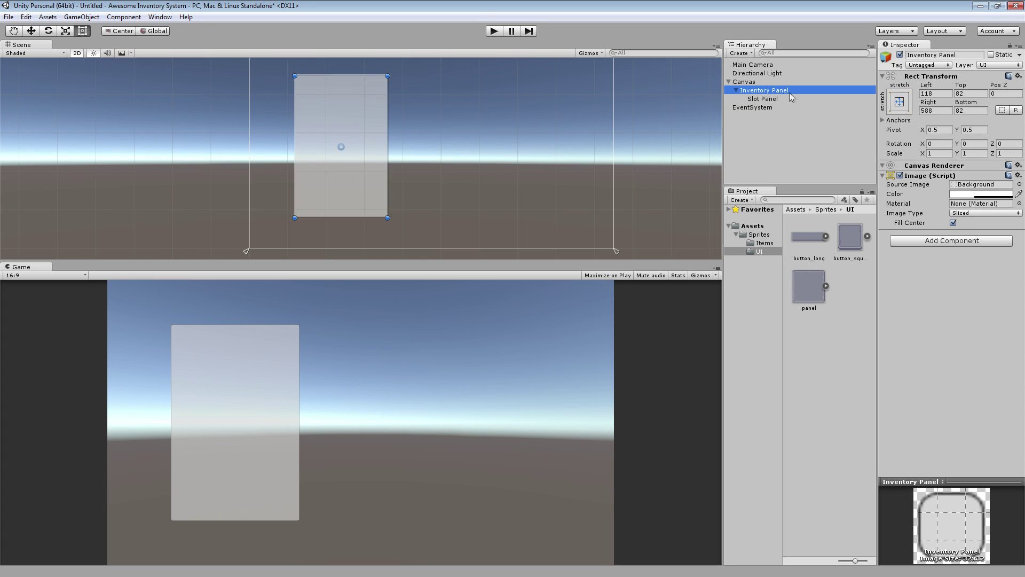
pyautogui.scroll(3, 358, 174)
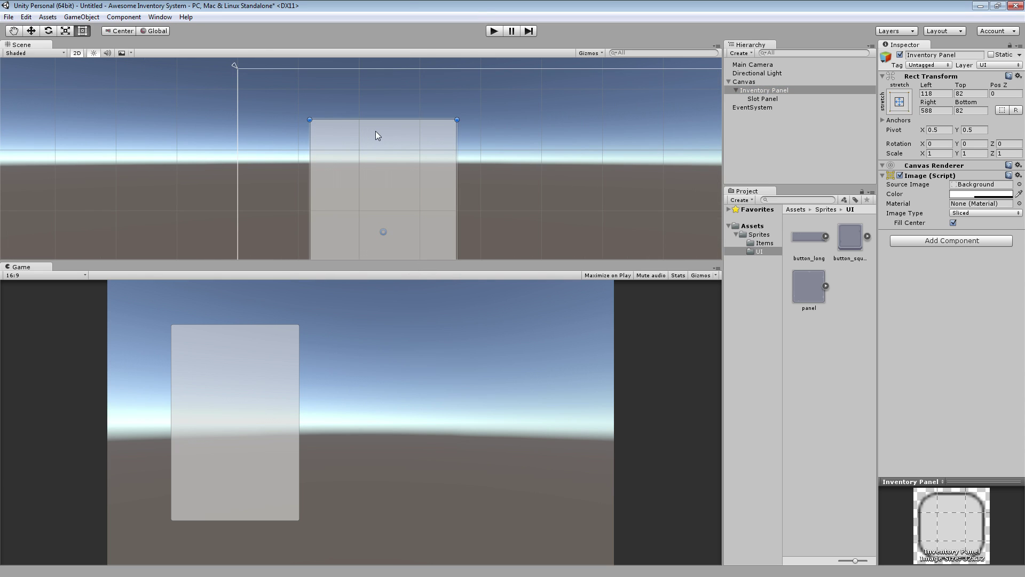
# Pull the Slot Panel's top and right edges inward inside the Inventory Panel.
pyautogui.click(780, 98)
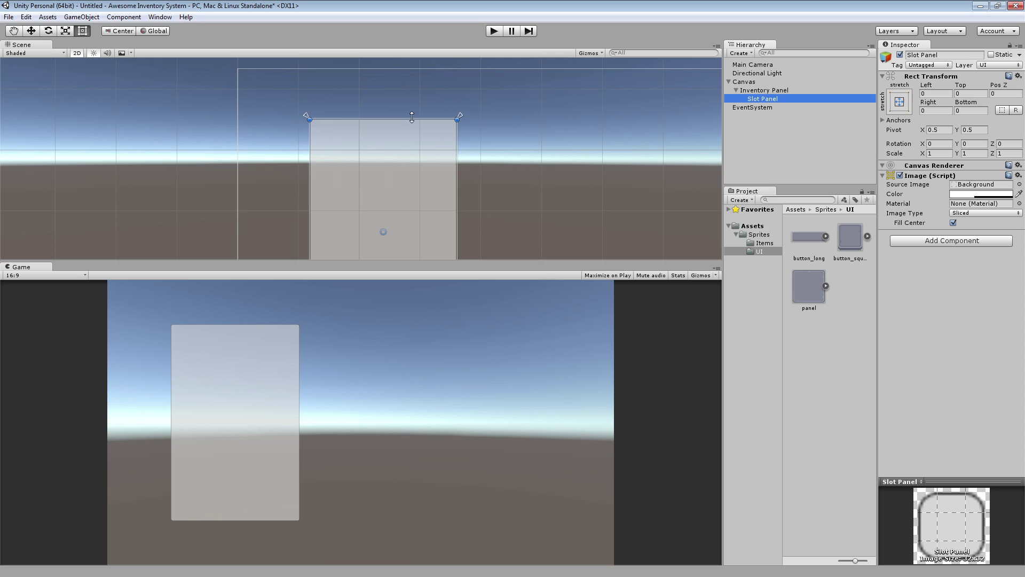
pyautogui.moveTo(411, 118); pyautogui.dragTo(410, 125)
pyautogui.scroll(1, 403, 161)
pyautogui.scroll(4, 403, 162)
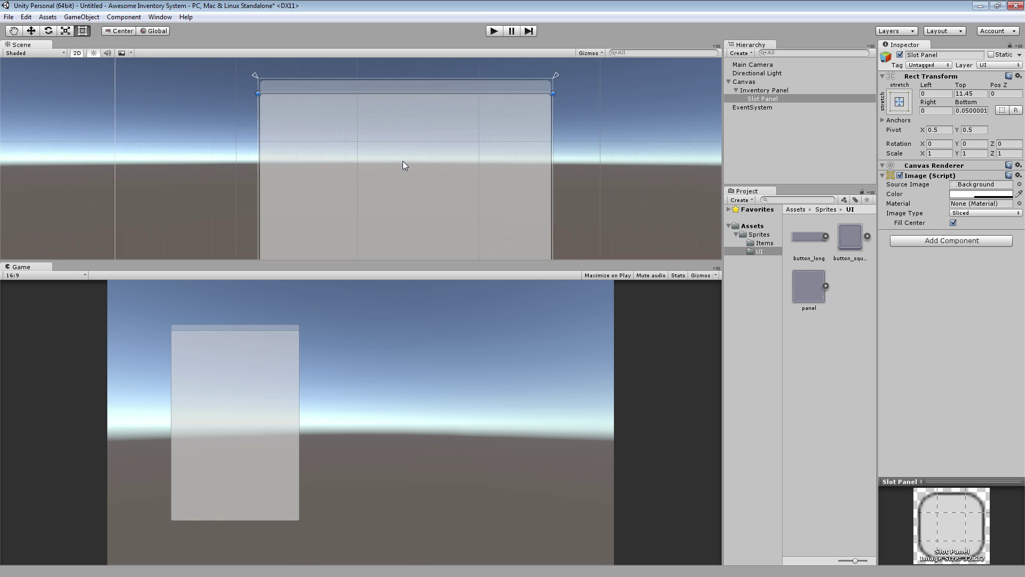
pyautogui.scroll(-1, 372, 142)
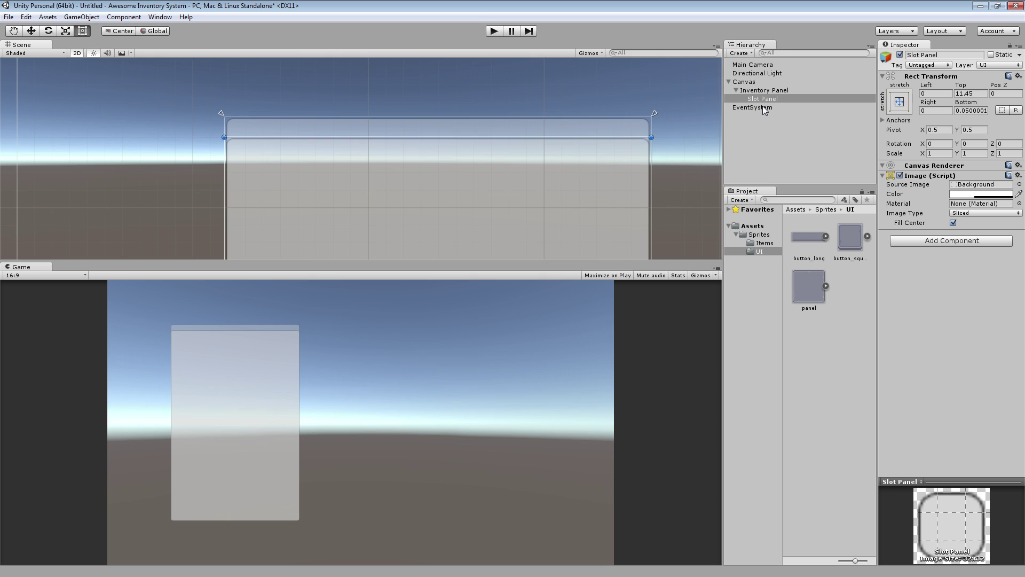
pyautogui.scroll(-5, 360, 243)
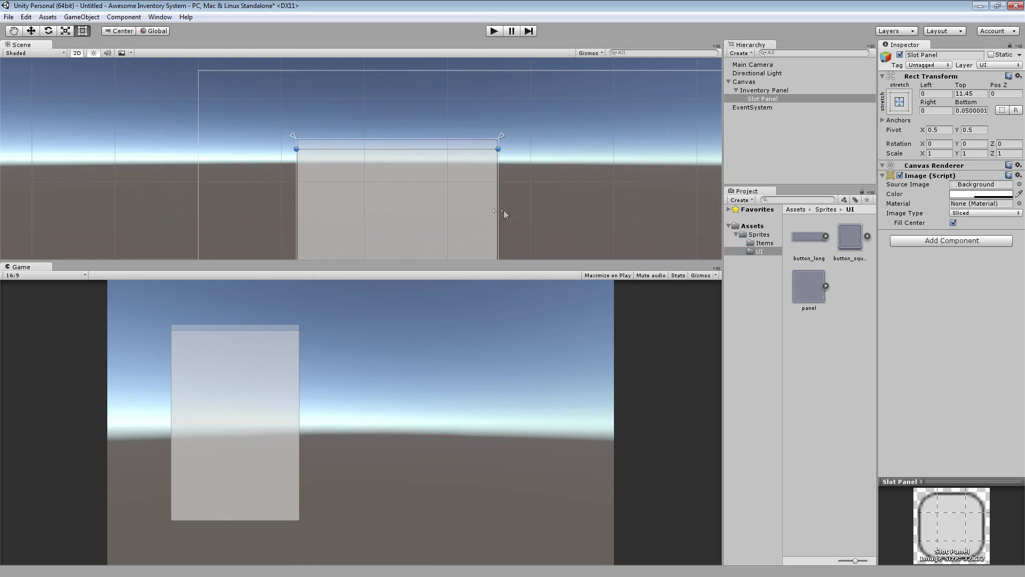
pyautogui.moveTo(498, 211); pyautogui.dragTo(474, 215)
pyautogui.moveTo(457, 149); pyautogui.dragTo(457, 163)
# Centre the Slot Panel so it is inset about 12 units on every side.
pyautogui.moveTo(439, 223); pyautogui.dragTo(450, 216)
pyautogui.scroll(-2, 459, 220)
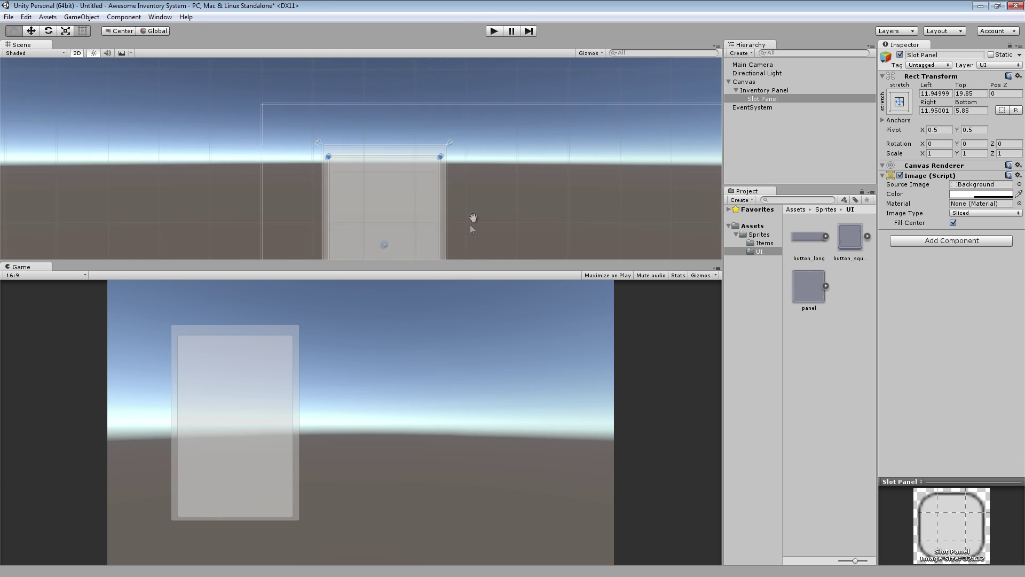
pyautogui.moveTo(470, 225); pyautogui.dragTo(496, 167, button='middle')
pyautogui.moveTo(427, 156); pyautogui.dragTo(425, 152)
pyautogui.scroll(1, 427, 152)
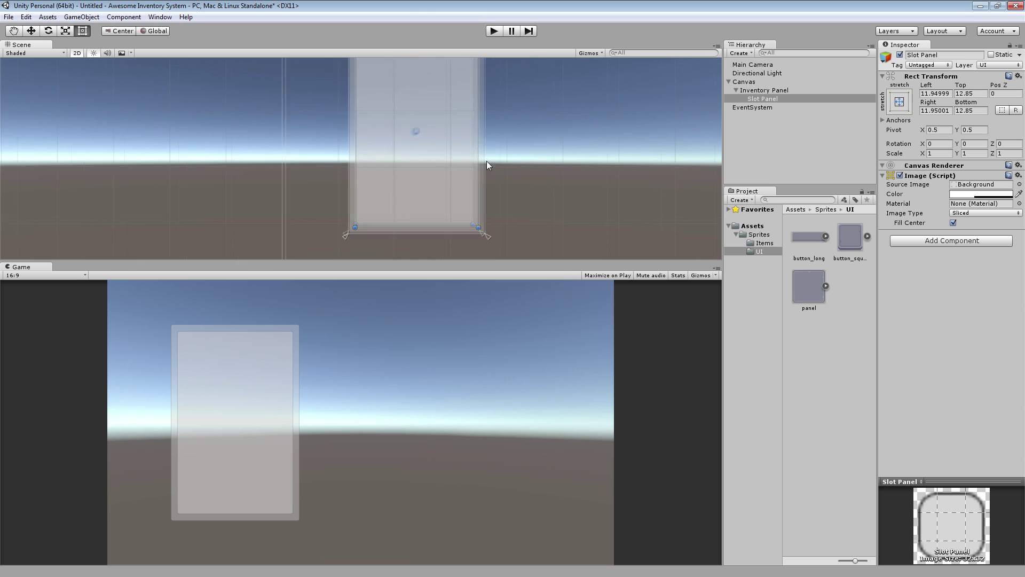
pyautogui.moveTo(486, 161); pyautogui.dragTo(441, 167, button='middle')
pyautogui.scroll(3, 441, 166)
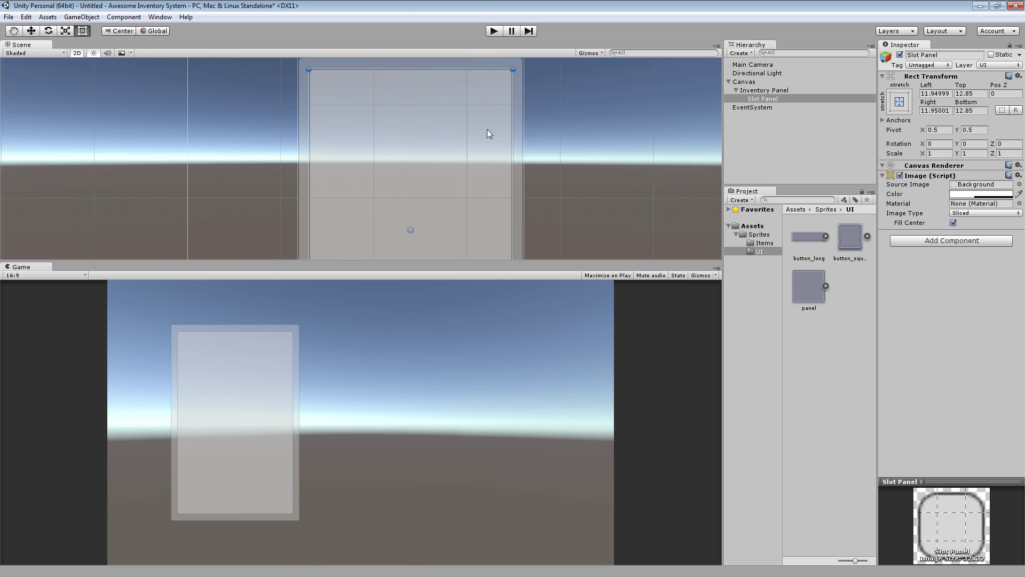
pyautogui.moveTo(487, 129); pyautogui.dragTo(509, 162, button='middle')
pyautogui.click(542, 173)
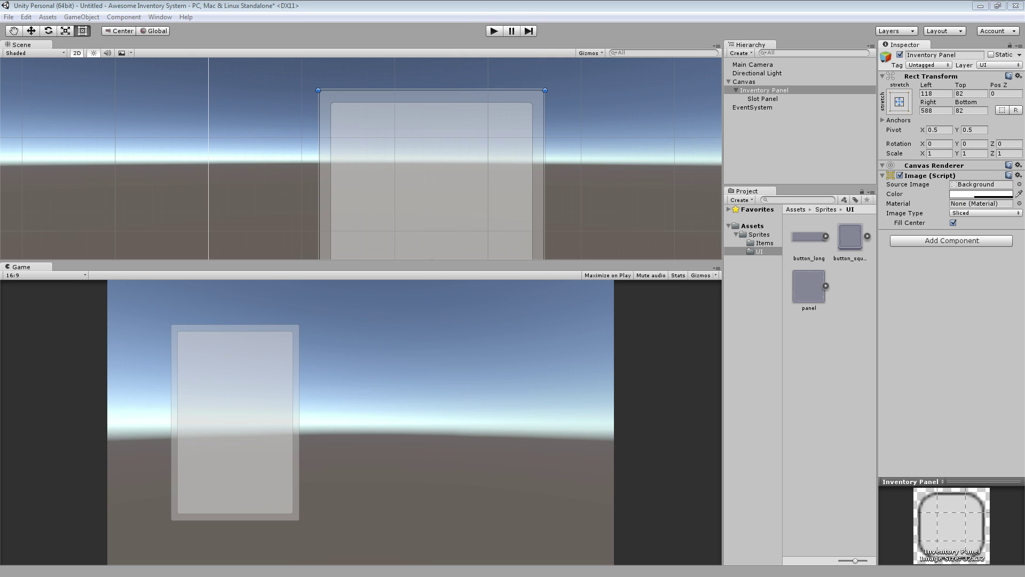
# Assign the 'panel' sprite as Inventory Panel's Source Image and make its colour fully opaque.
pyautogui.moveTo(200, 77); pyautogui.dragTo(520, 290)
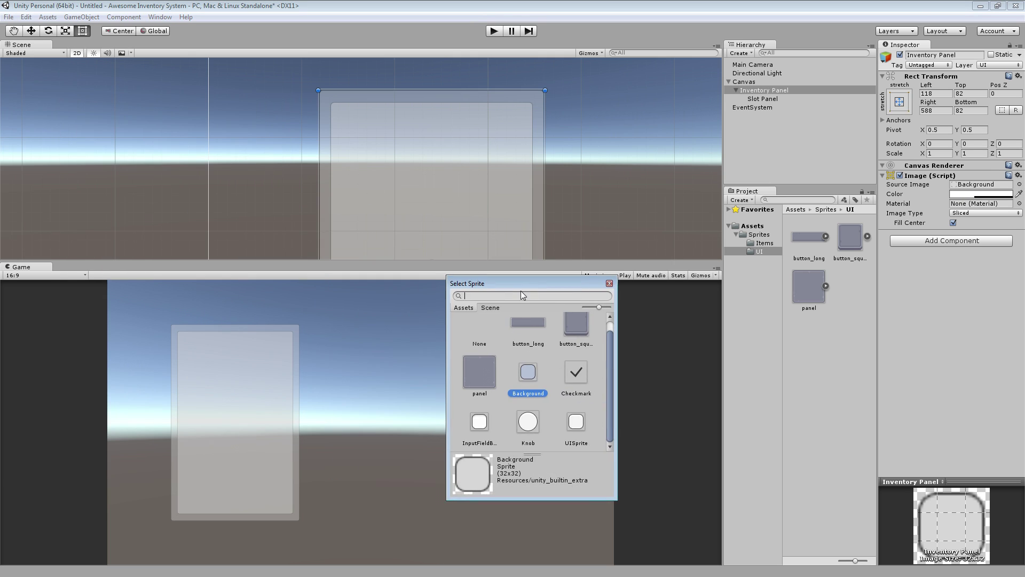
pyautogui.doubleClick(482, 364)
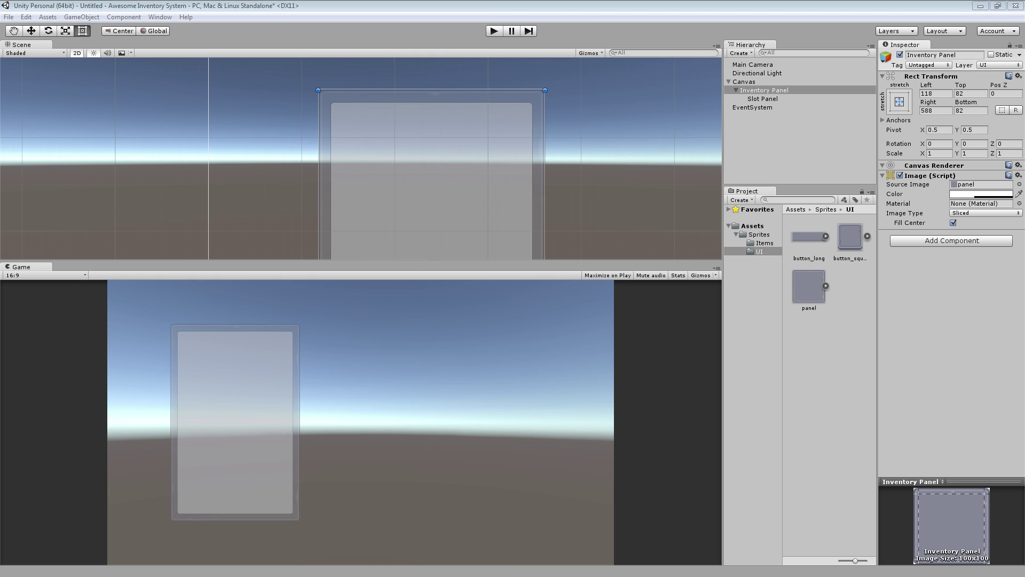
pyautogui.click(981, 194)
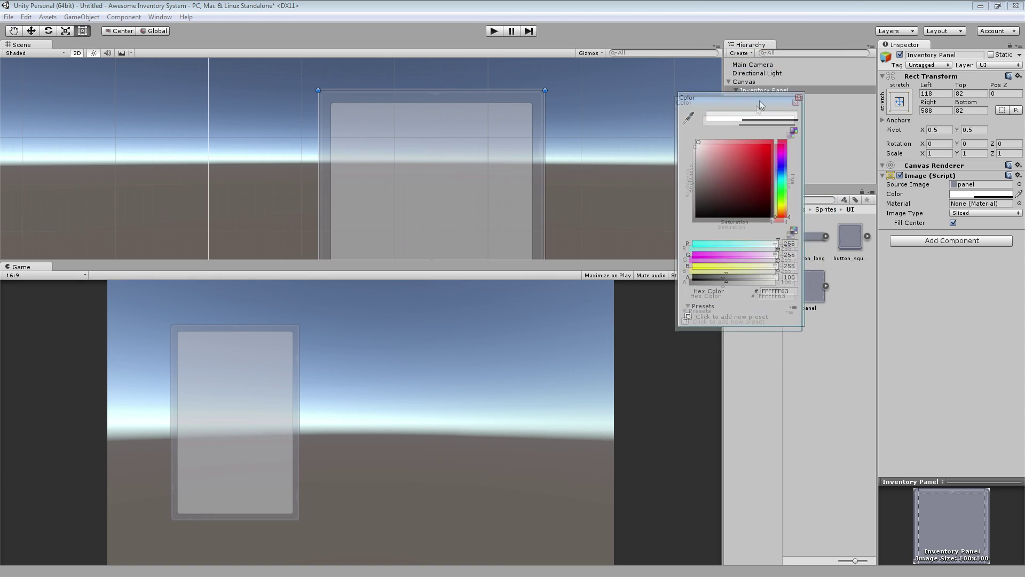
pyautogui.moveTo(759, 101); pyautogui.dragTo(668, 225)
pyautogui.moveTo(633, 400); pyautogui.dragTo(688, 400)
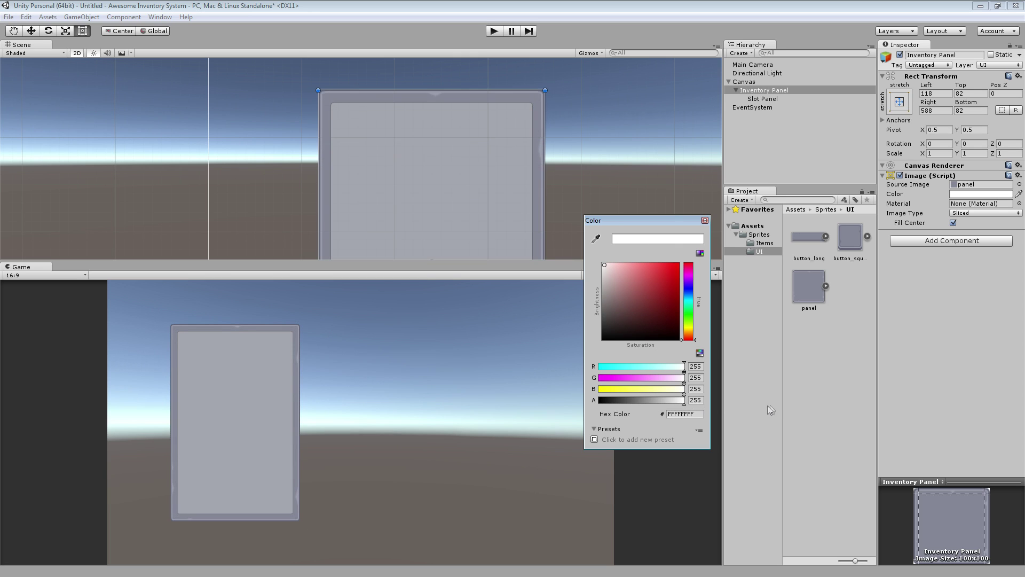
pyautogui.click(705, 220)
# Switch the Inventory Panel image type to Tiled and centre the panel in the Scene view.
pyautogui.scroll(5, 444, 110)
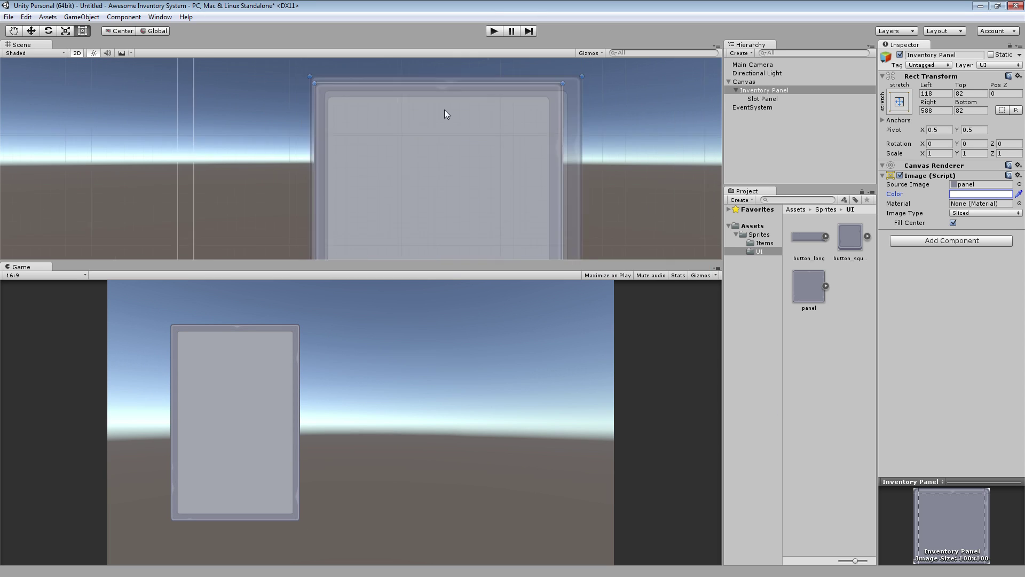
pyautogui.scroll(2, 390, 151)
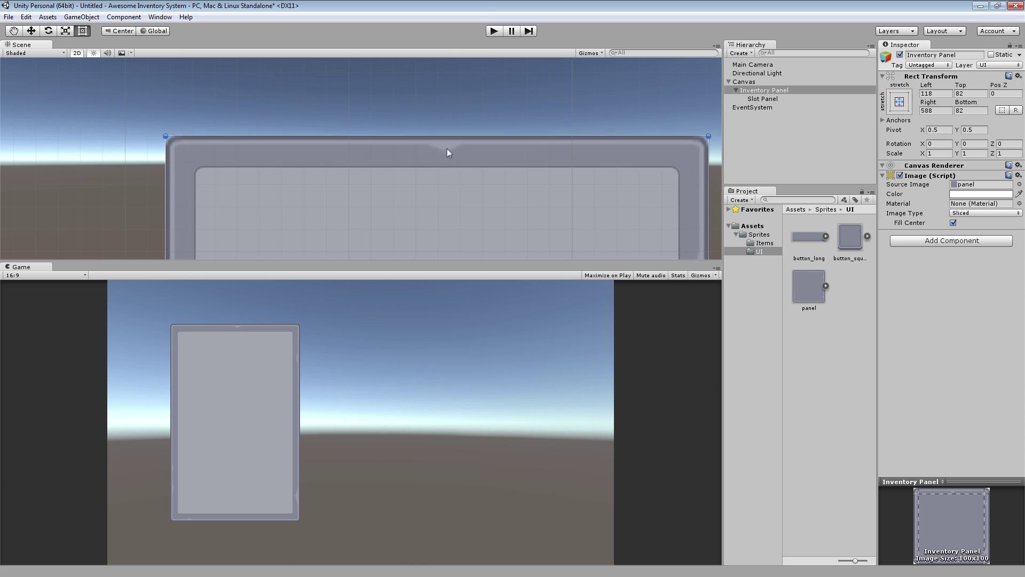
pyautogui.click(966, 213)
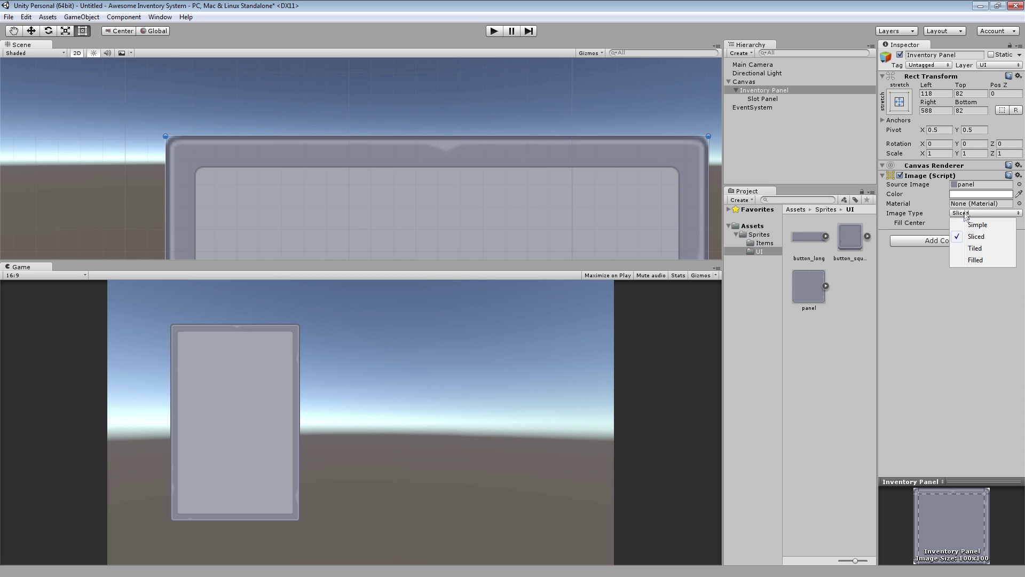
pyautogui.click(975, 248)
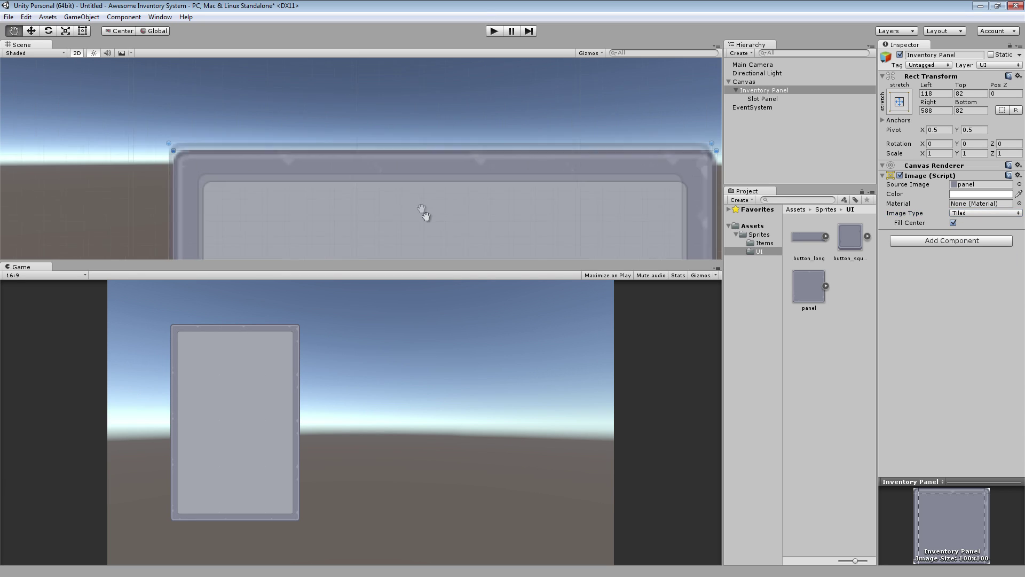
pyautogui.scroll(-1, 678, 173)
pyautogui.moveTo(678, 173); pyautogui.dragTo(601, 112, button='middle')
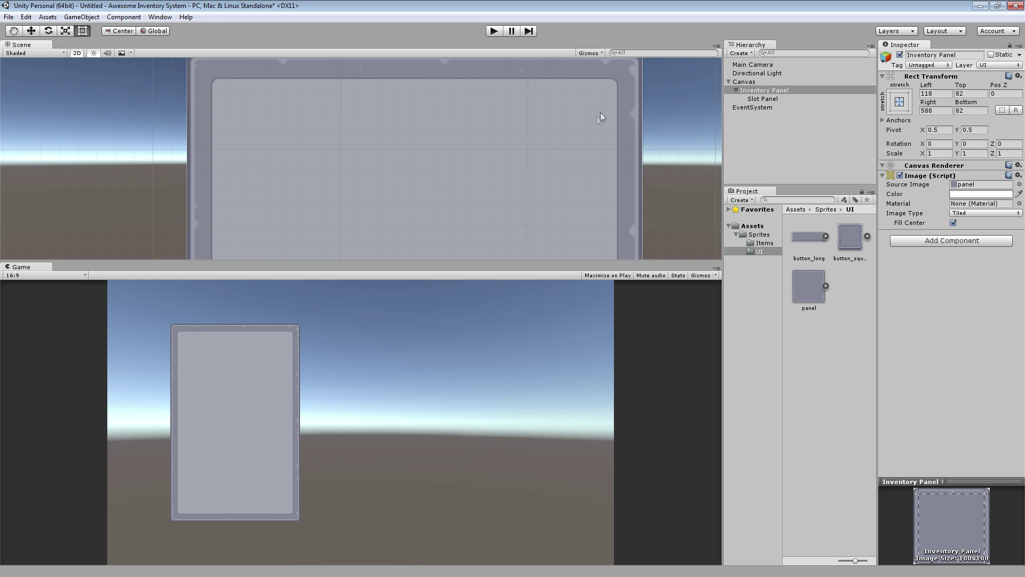
pyautogui.scroll(-3, 610, 151)
pyautogui.moveTo(450, 248); pyautogui.dragTo(418, 207, button='middle')
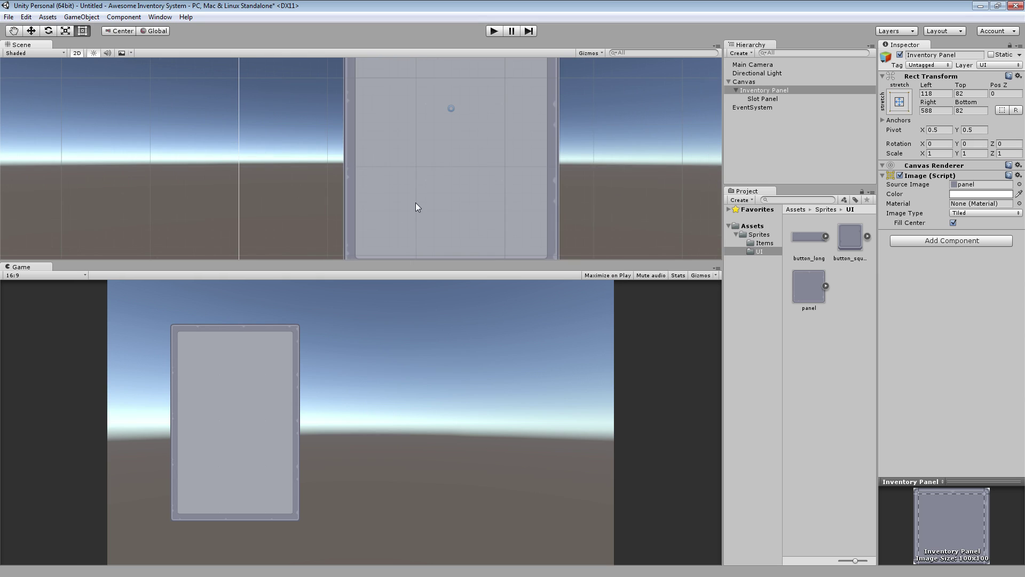
pyautogui.scroll(1, 318, 231)
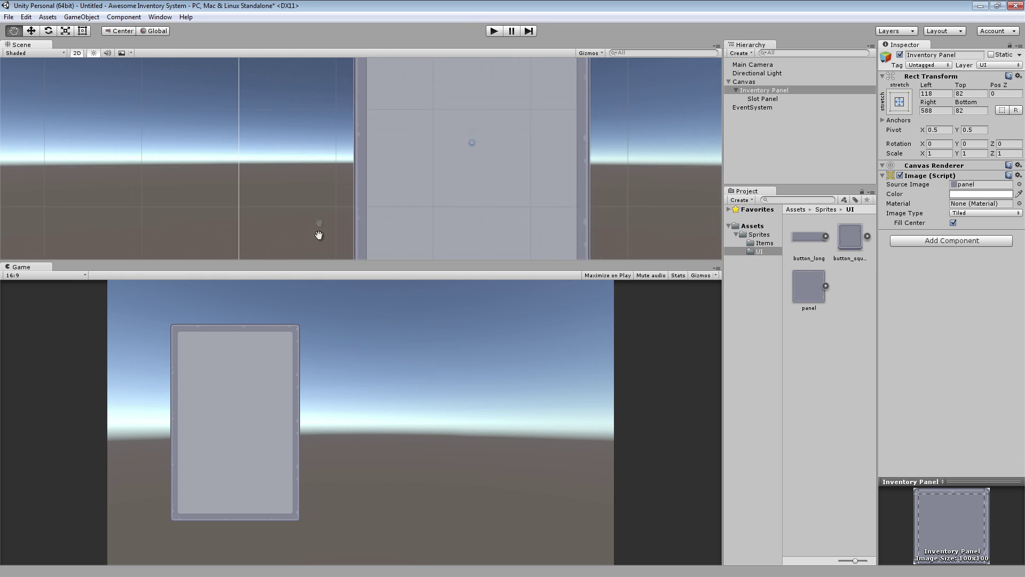
pyautogui.moveTo(318, 232); pyautogui.dragTo(360, 163, button='middle')
pyautogui.moveTo(316, 129); pyautogui.dragTo(289, 150, button='middle')
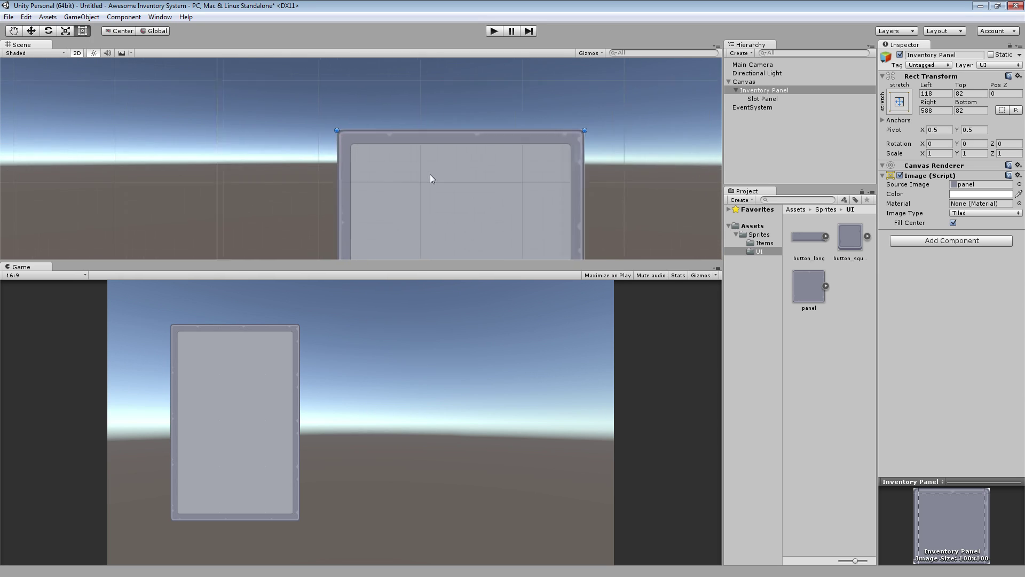
pyautogui.scroll(2, 432, 179)
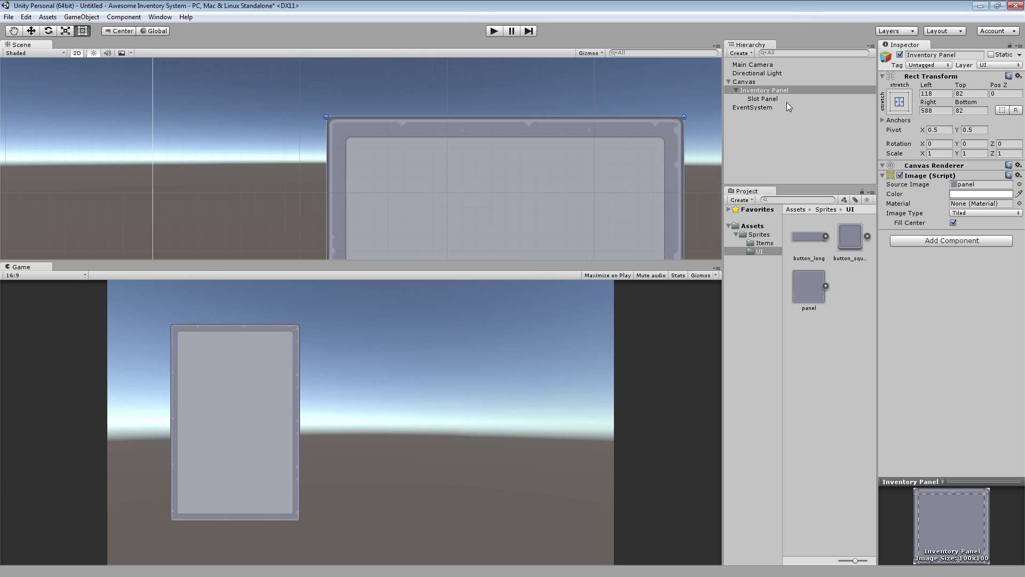
# Set Slot Panel's Source Image to None and drop its colour alpha to 0.
pyautogui.click(757, 107)
pyautogui.click(761, 99)
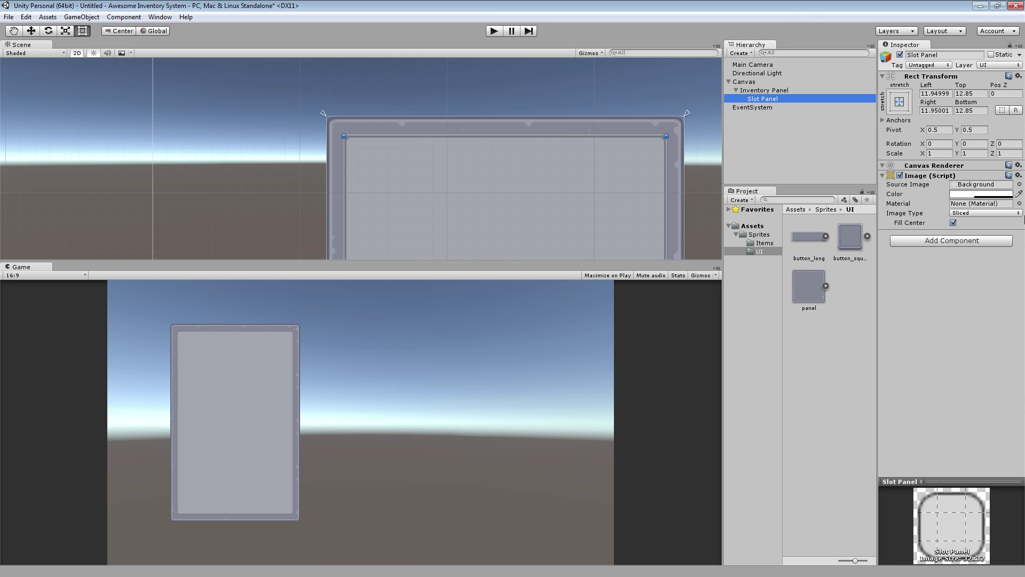
pyautogui.click(1019, 184)
pyautogui.doubleClick(470, 319)
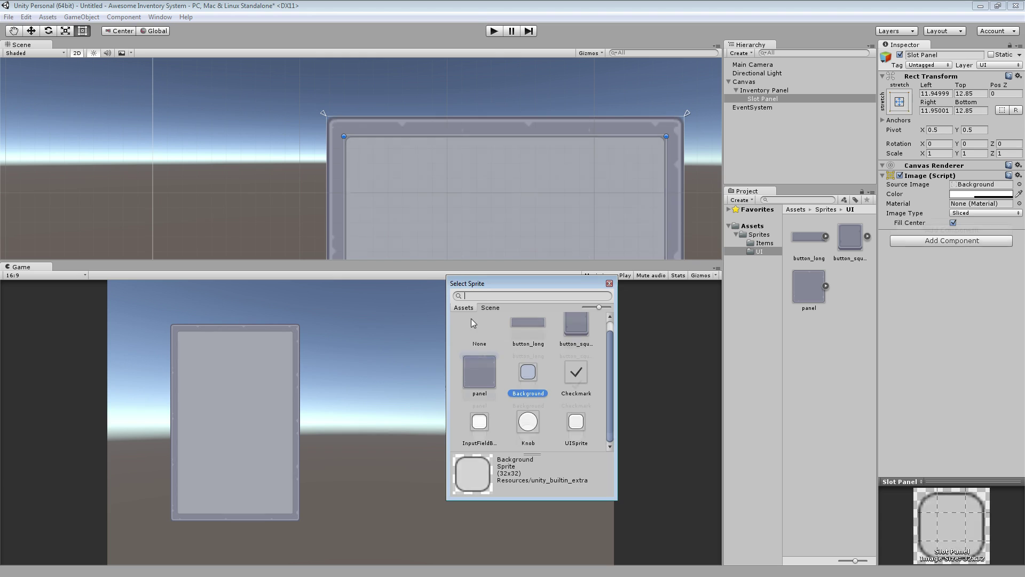
pyautogui.click(992, 196)
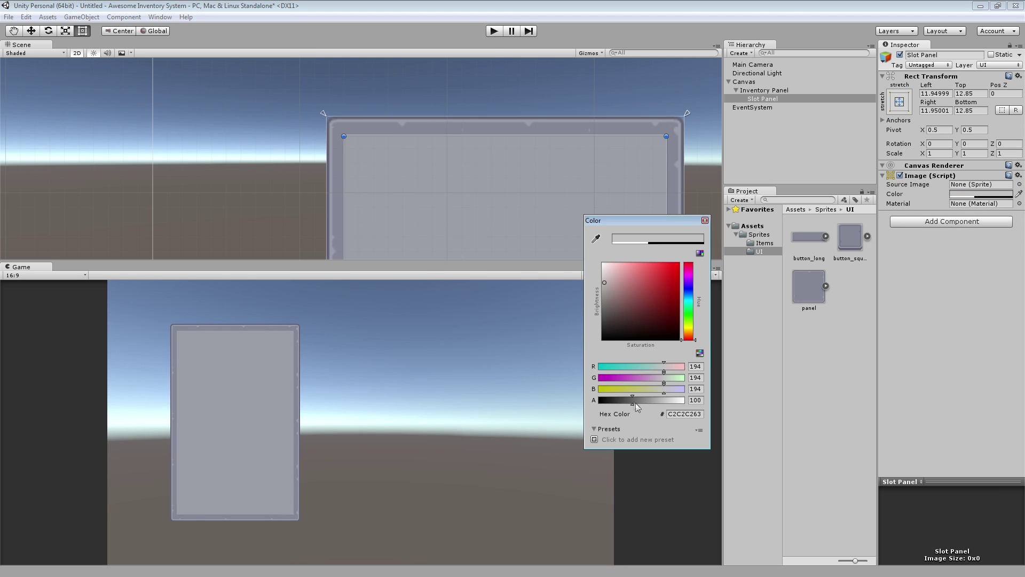
pyautogui.moveTo(640, 400); pyautogui.dragTo(547, 400)
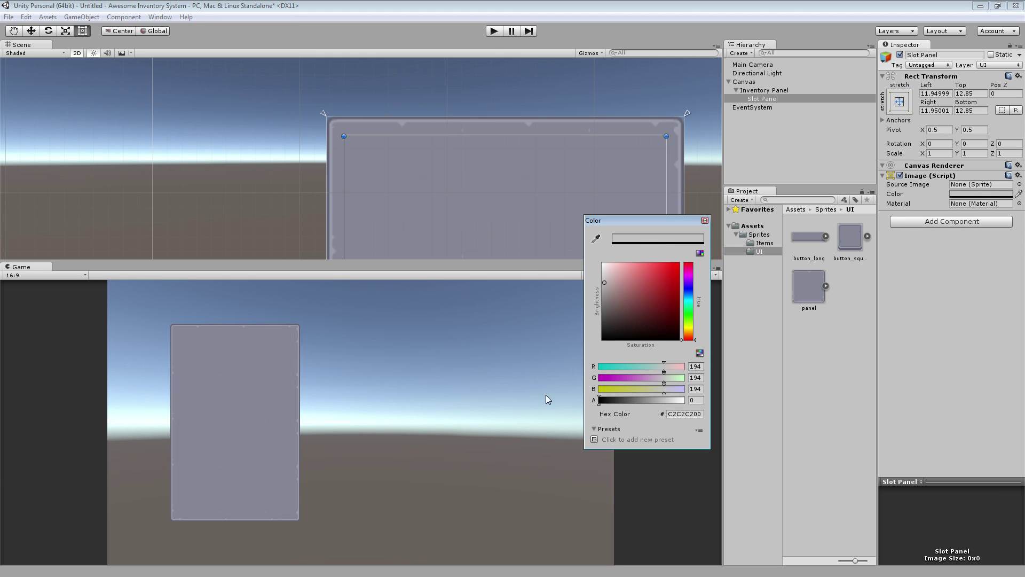
pyautogui.click(705, 220)
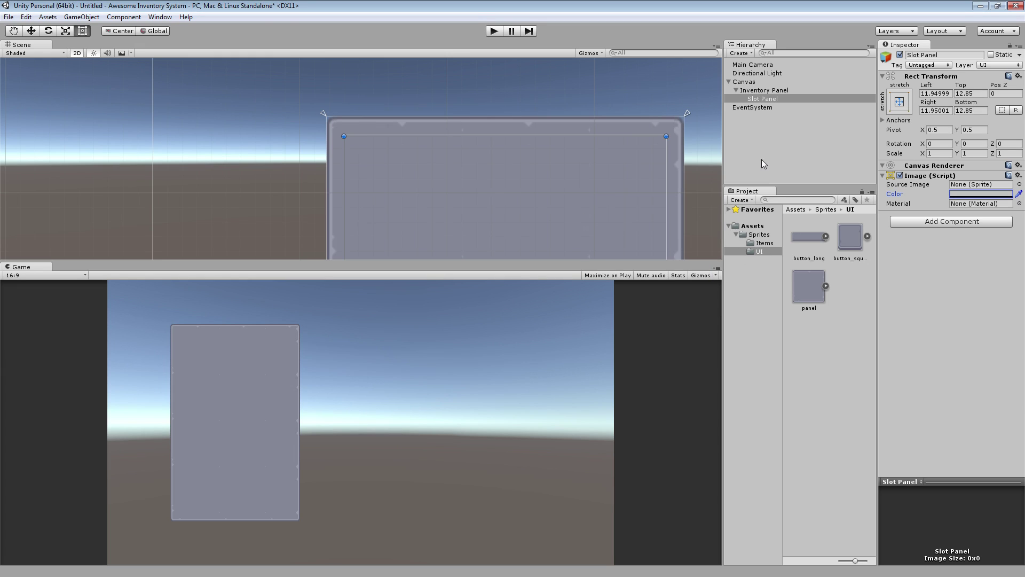
# Add a UI Image inside Slot Panel and name it 'Slot'.
pyautogui.rightClick(772, 100)
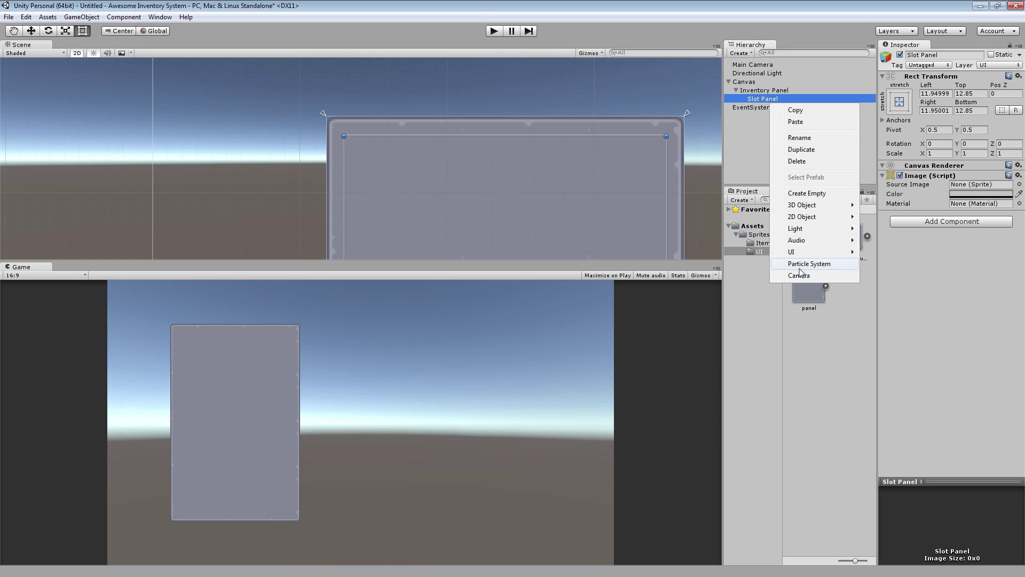
pyautogui.moveTo(806, 255)
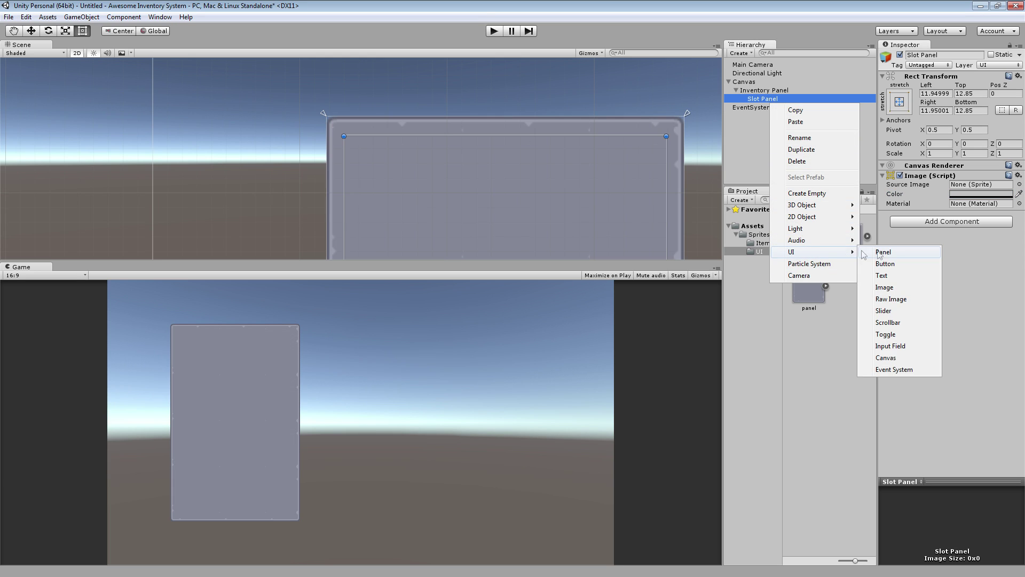
pyautogui.click(884, 287)
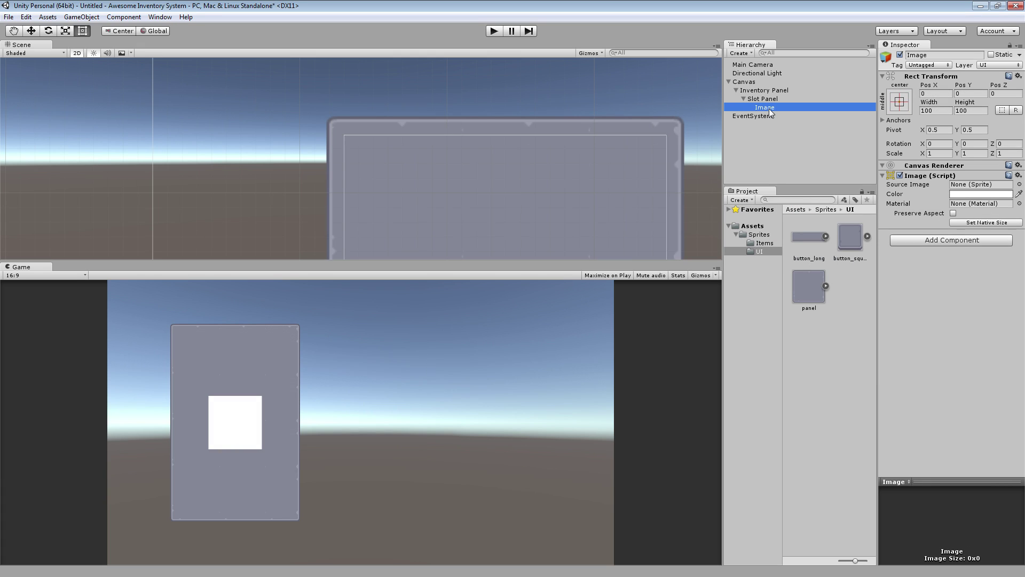
pyautogui.click(769, 108)
pyautogui.write('Slot')
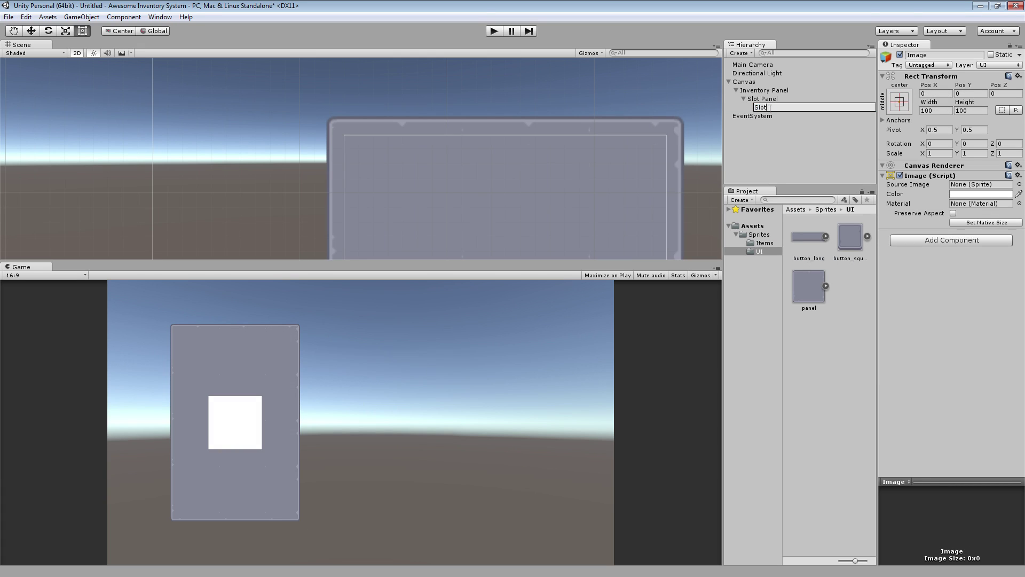
pyautogui.press('Return')
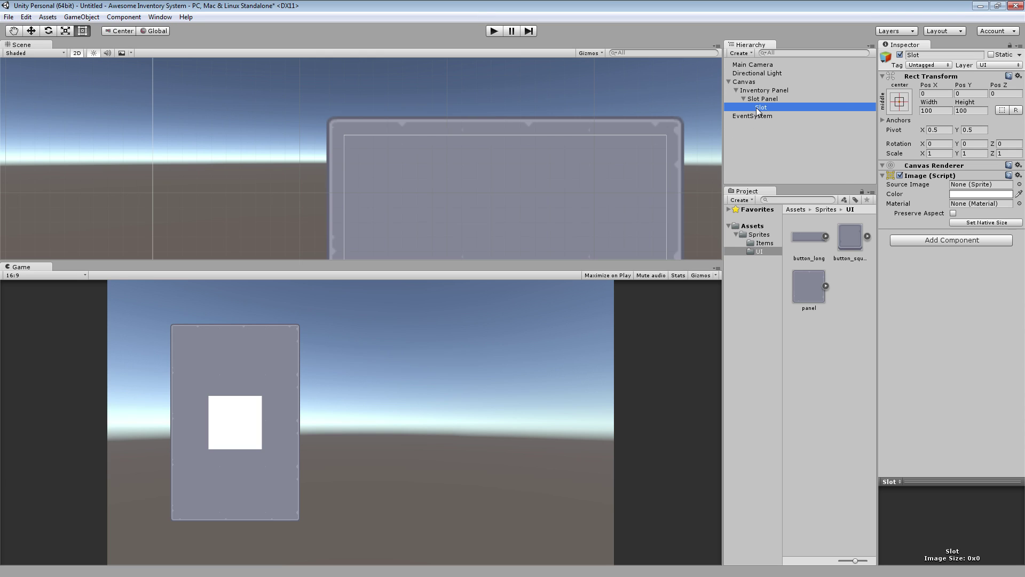
# Add a UI Image inside Slot and name it 'Item'.
pyautogui.rightClick(756, 108)
pyautogui.moveTo(822, 257)
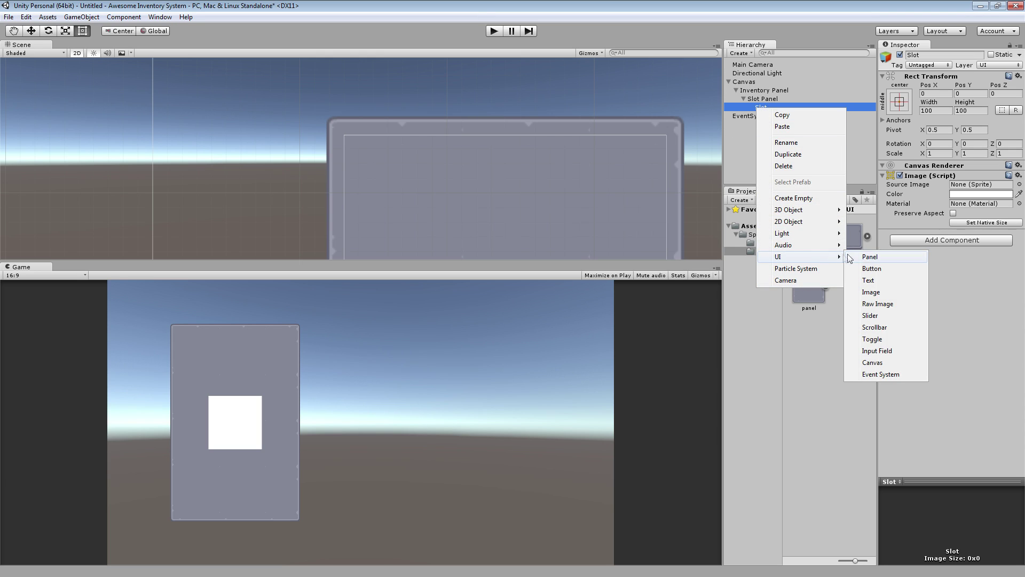
pyautogui.click(869, 292)
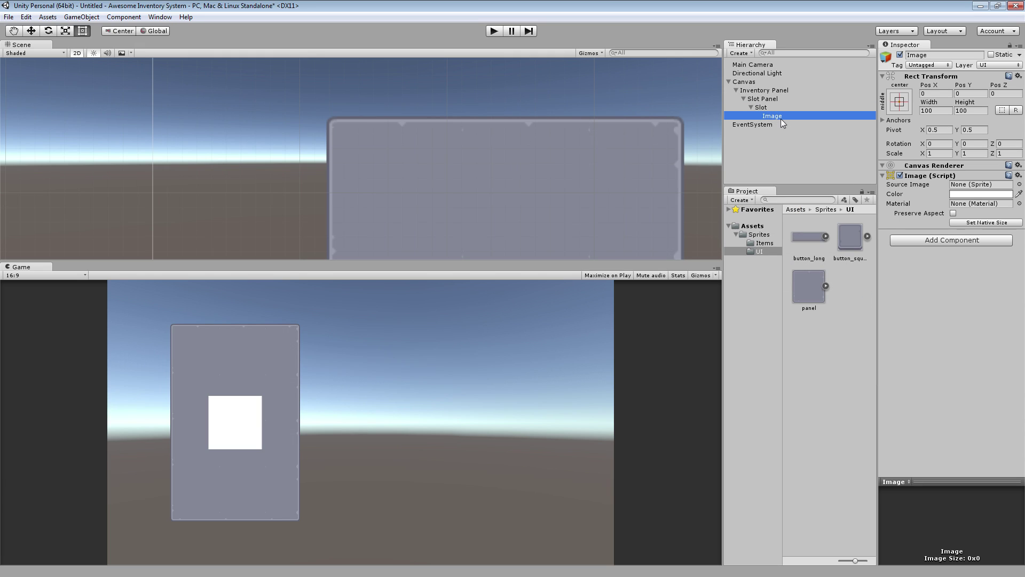
pyautogui.press('F2')
pyautogui.write('Item')
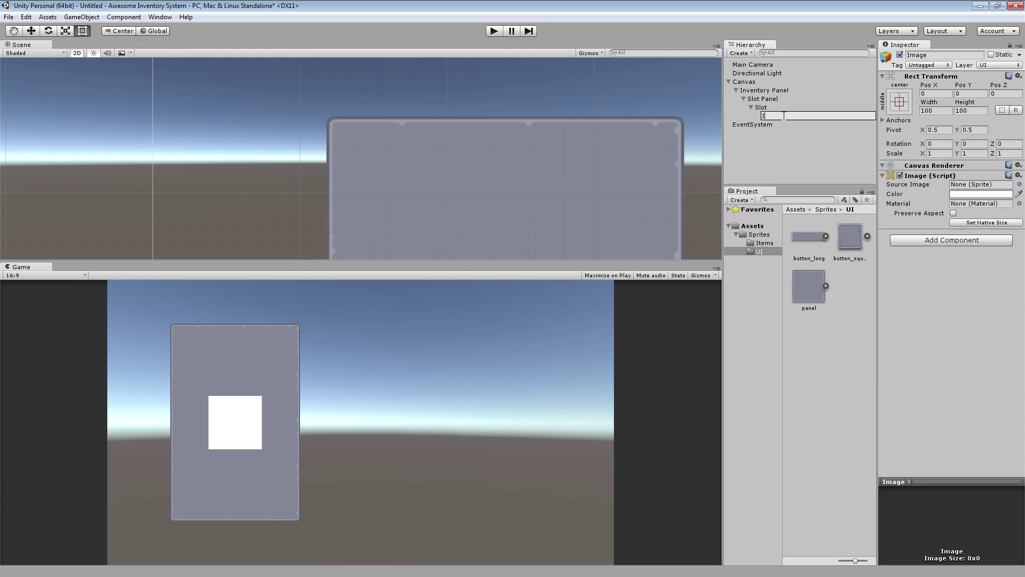
pyautogui.press('Return')
# Duplicate Slot, undo the extra copies, and select its Item child.
pyautogui.click(760, 108)
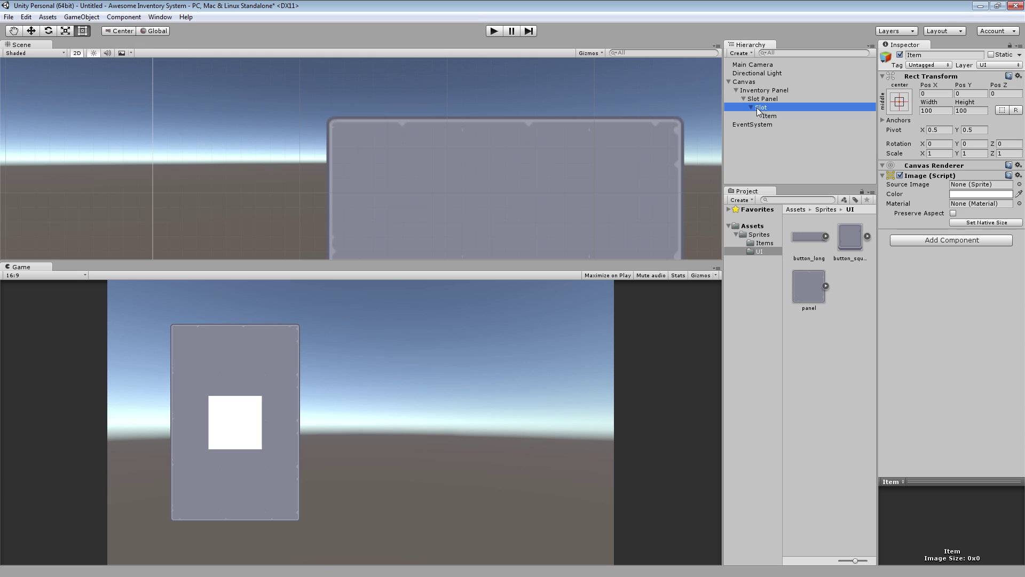
pyautogui.click(766, 100)
pyautogui.click(768, 108)
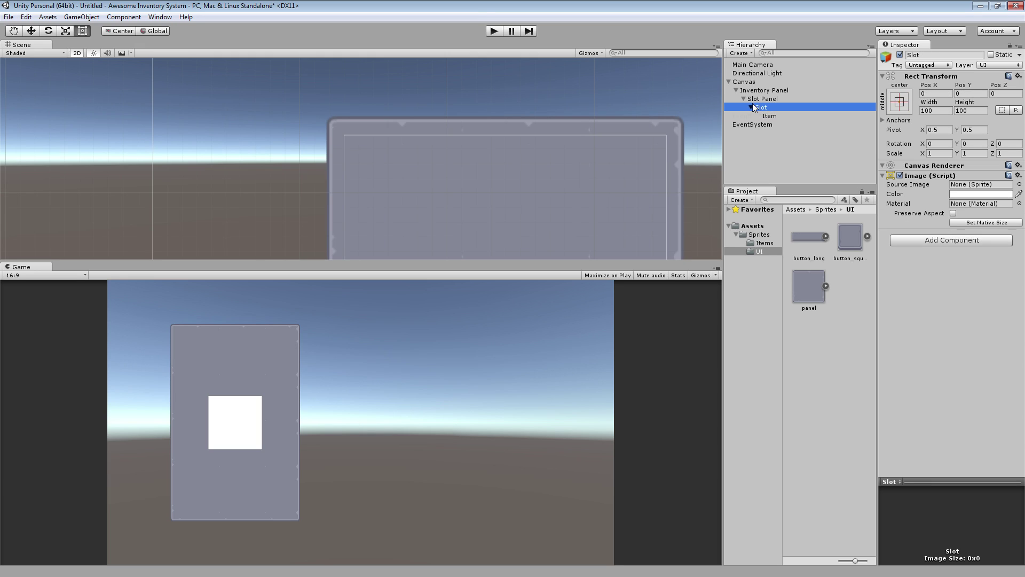
pyautogui.hotkey('ctrl', 'd')
pyautogui.hotkey('ctrl', 'd')
pyautogui.hotkey('ctrl', 'd')
pyautogui.hotkey('ctrl', 'd')
pyautogui.hotkey('ctrl', 'd')
pyautogui.hotkey('ctrl', 'd')
pyautogui.hotkey('ctrl', 'd')
pyautogui.hotkey('ctrl', 'd')
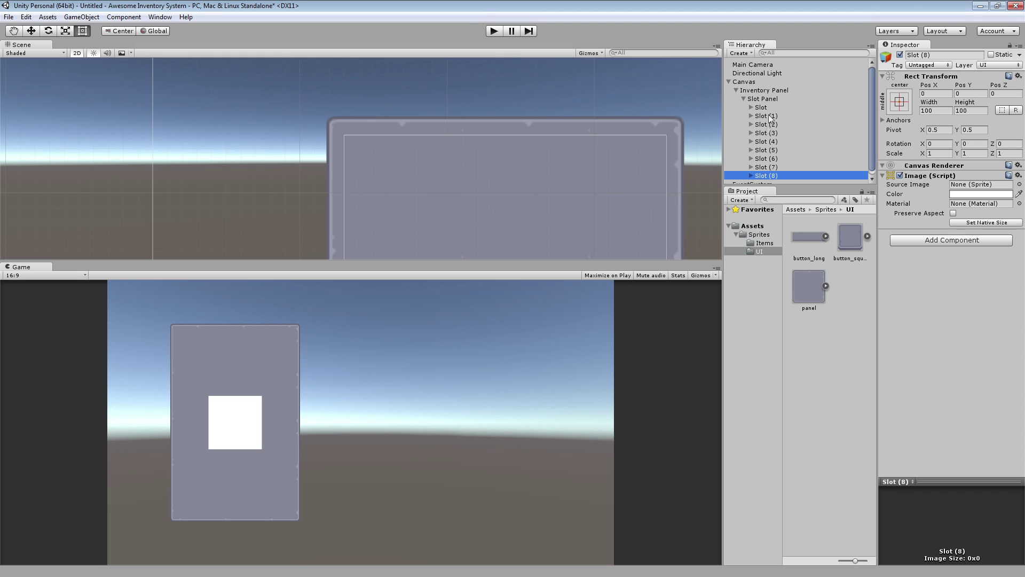
pyautogui.hotkey('ctrl', 'z')
pyautogui.hotkey('ctrl', 'z')
pyautogui.hotkey('ctrl', 'z')
pyautogui.hotkey('ctrl', 'z')
pyautogui.hotkey('ctrl', 'z')
pyautogui.hotkey('ctrl', 'z')
pyautogui.hotkey('ctrl', 'z')
pyautogui.hotkey('ctrl', 'z')
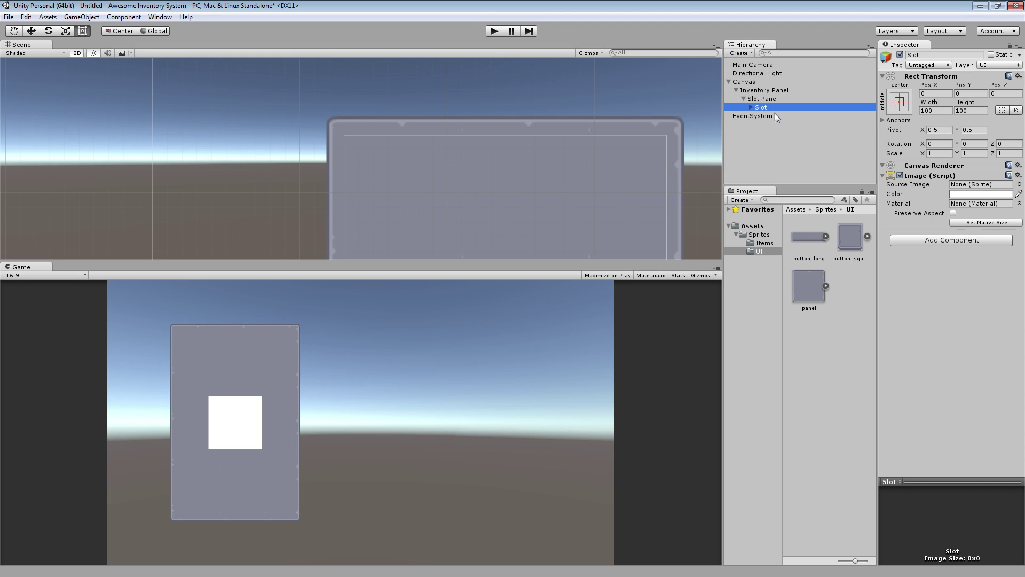
pyautogui.click(751, 107)
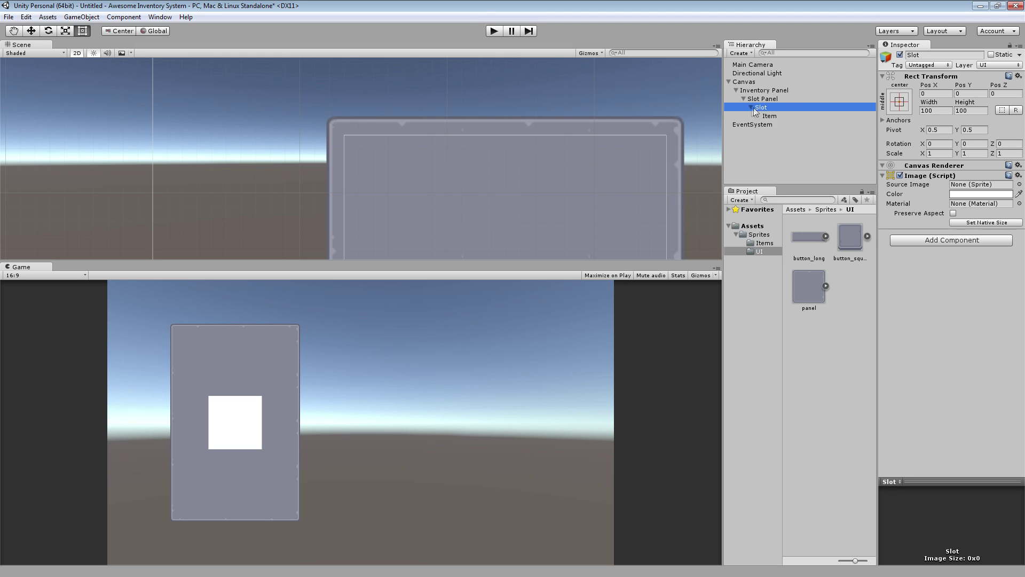
pyautogui.click(783, 116)
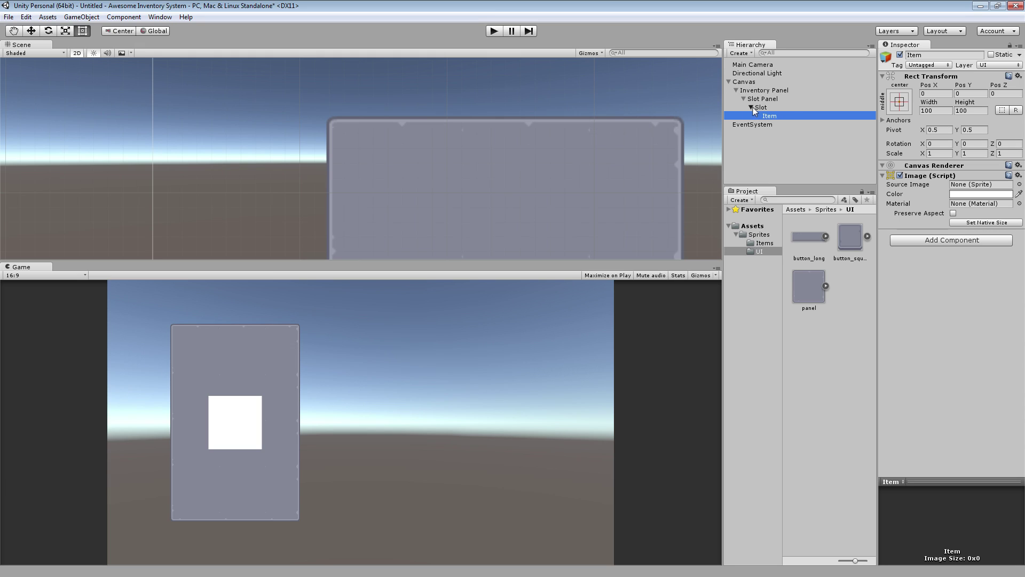
pyautogui.click(751, 107)
pyautogui.click(765, 107)
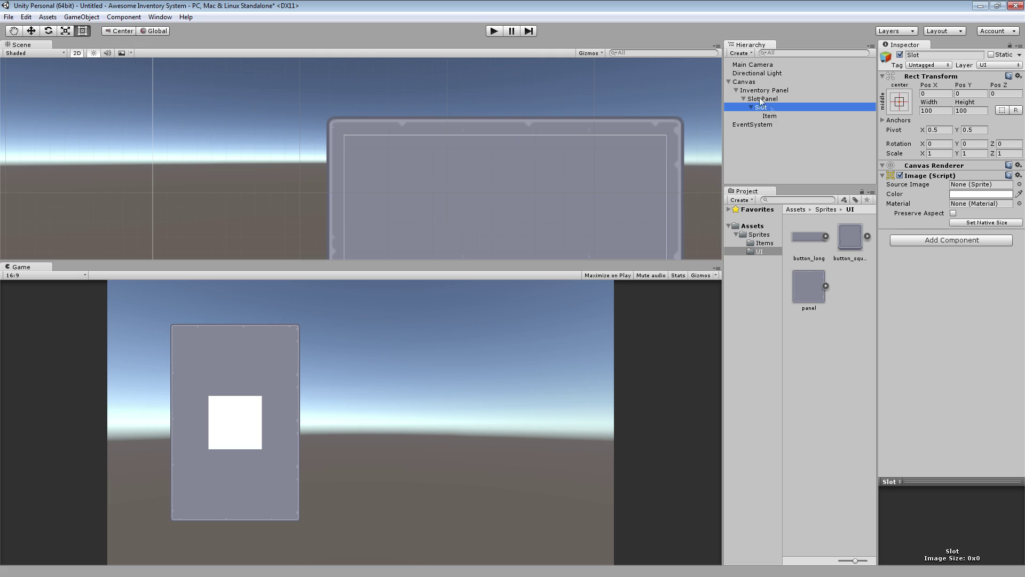
pyautogui.click(751, 107)
# Give the Slot image the button_square sprite.
pyautogui.click(1019, 184)
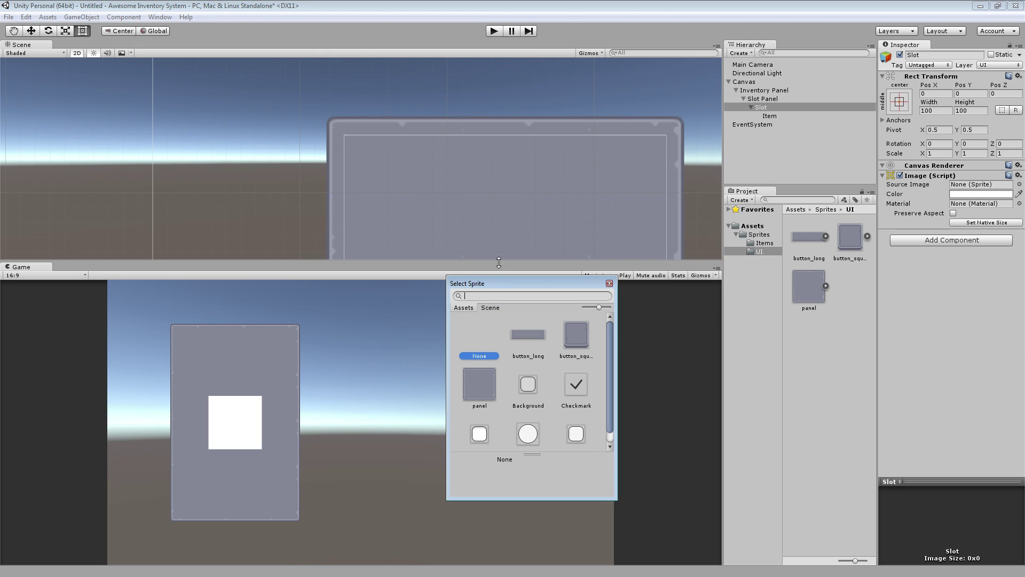
pyautogui.doubleClick(577, 336)
pyautogui.press('f')
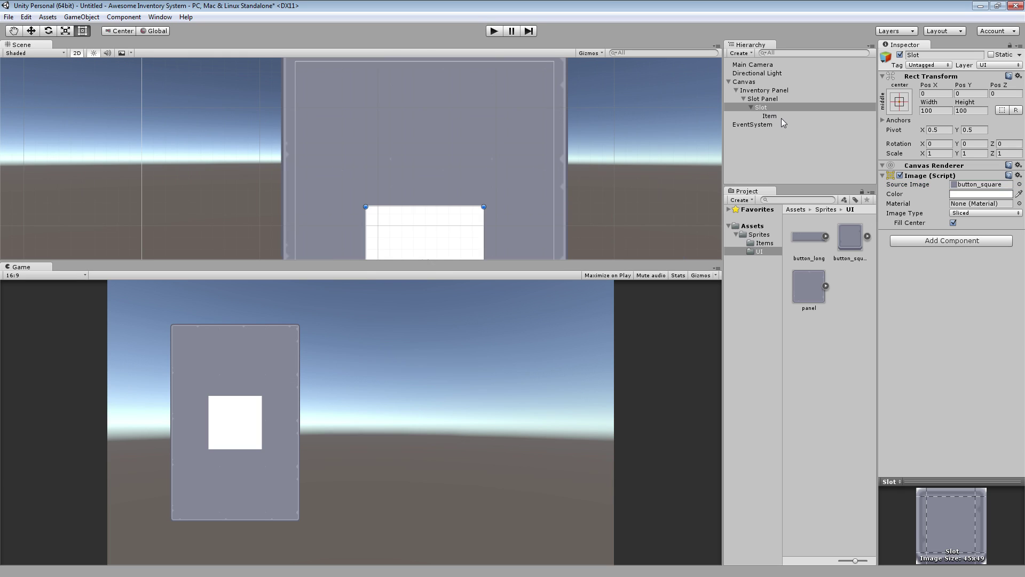
# Set all seven Items textures to Texture Type Sprite (2D and UI).
pyautogui.click(781, 116)
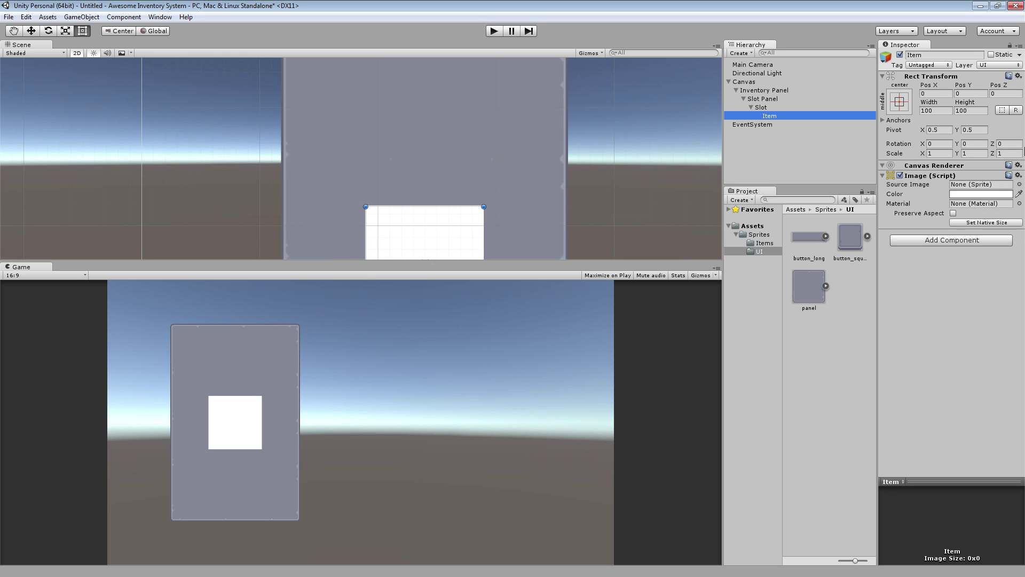
pyautogui.click(1020, 184)
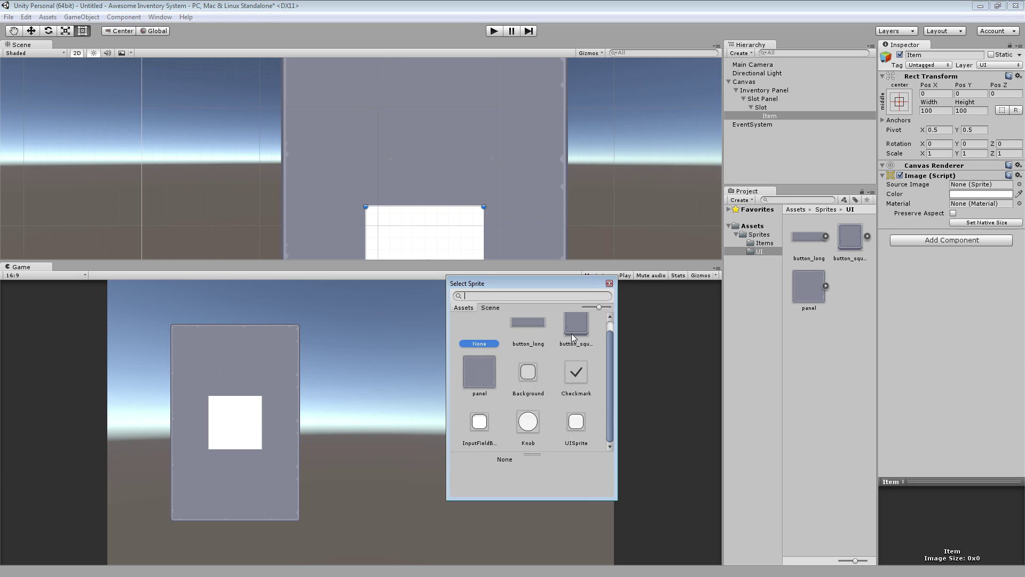
pyautogui.click(610, 284)
pyautogui.click(764, 243)
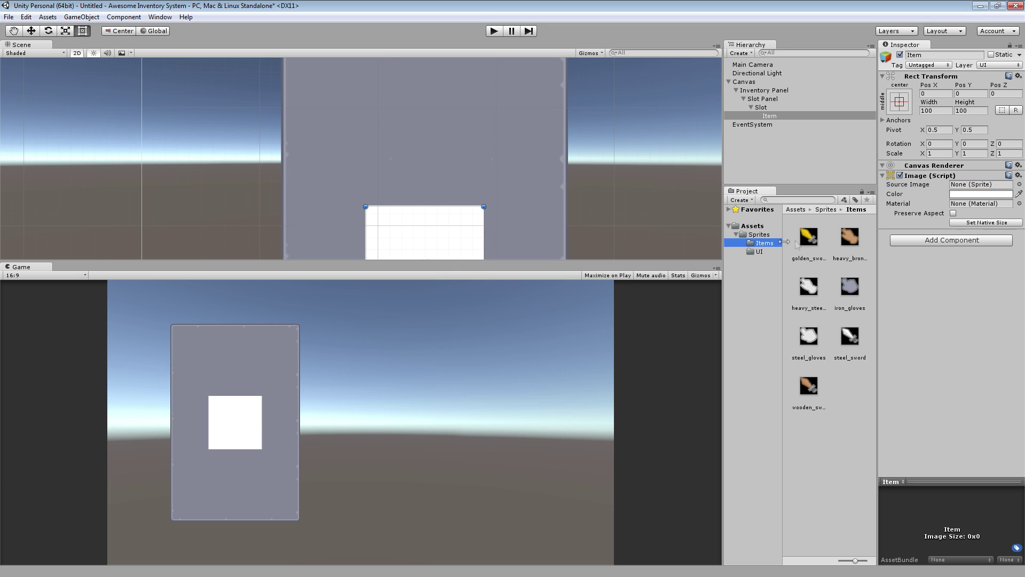
pyautogui.click(815, 429)
pyautogui.click(808, 236)
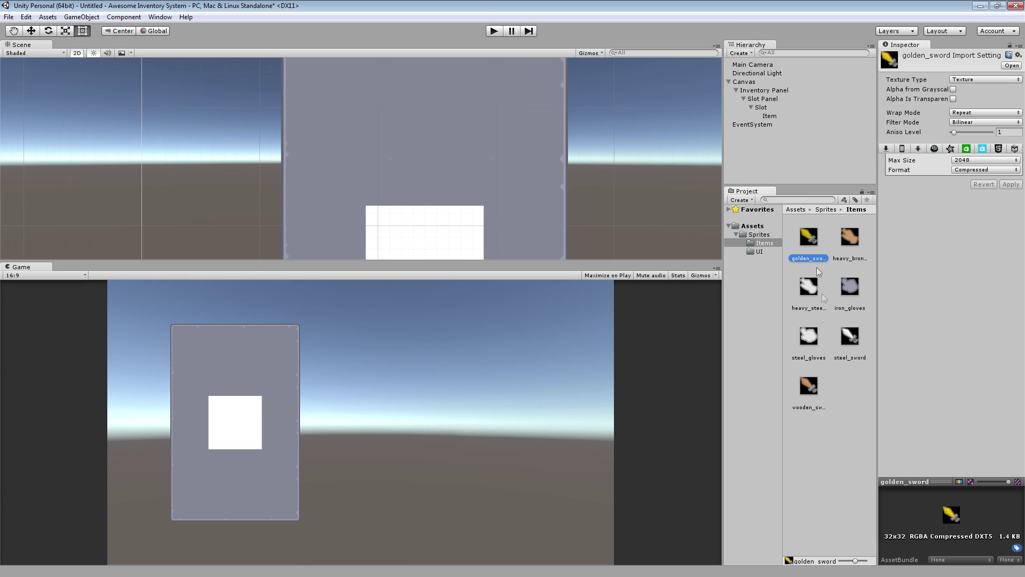
pyautogui.keyDown('shift'); pyautogui.click(806, 388); pyautogui.keyUp('shift')
pyautogui.click(970, 79)
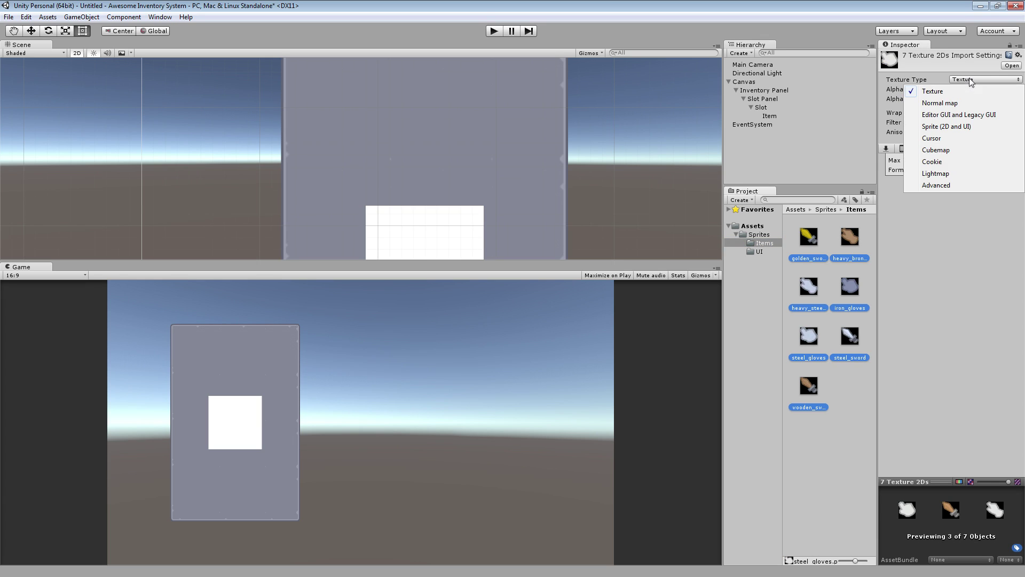
pyautogui.click(946, 127)
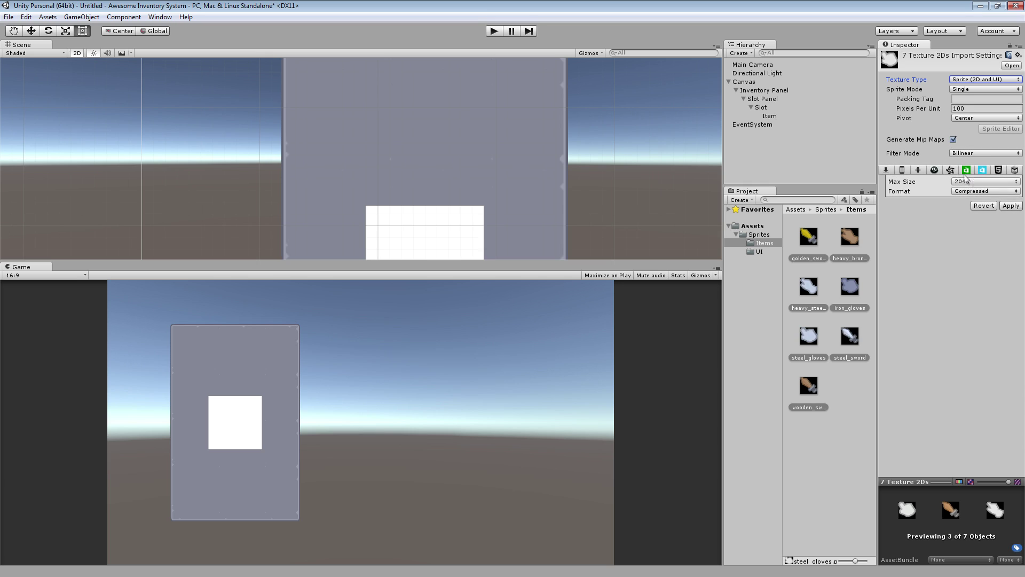
# Assign the golden_sword sprite to the Item image.
pyautogui.click(769, 115)
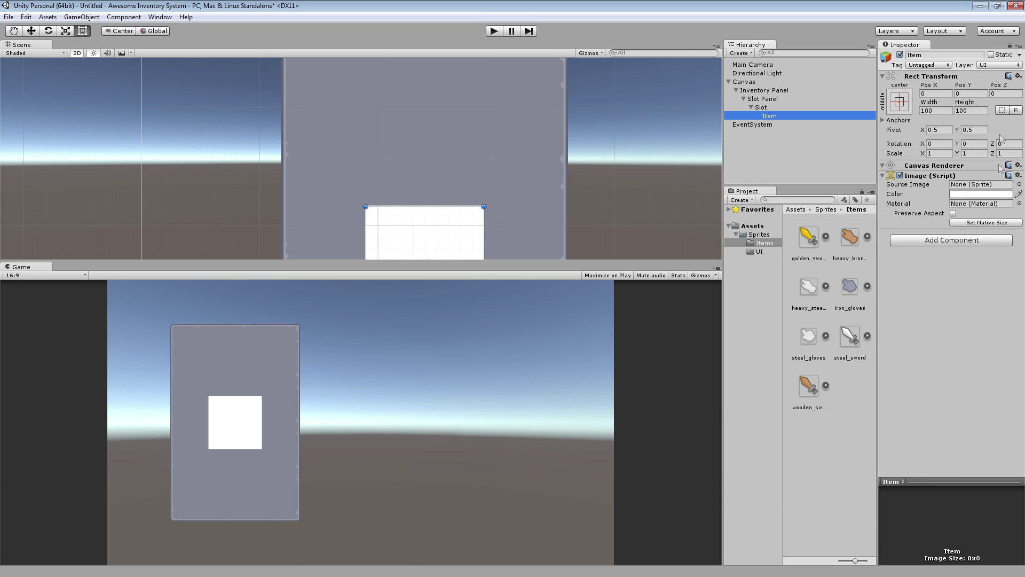
pyautogui.click(1019, 184)
pyautogui.click(479, 384)
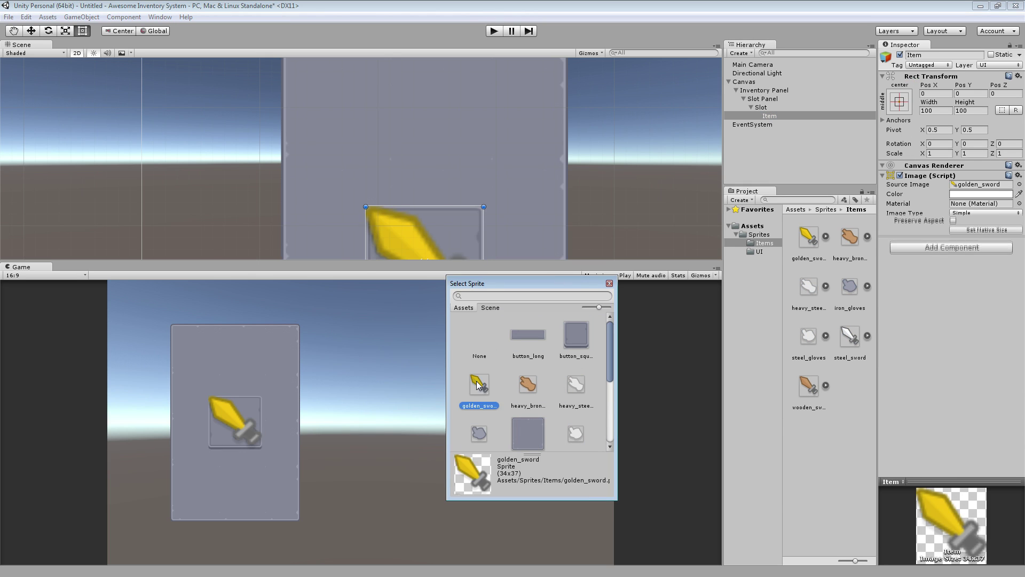
pyautogui.click(418, 380)
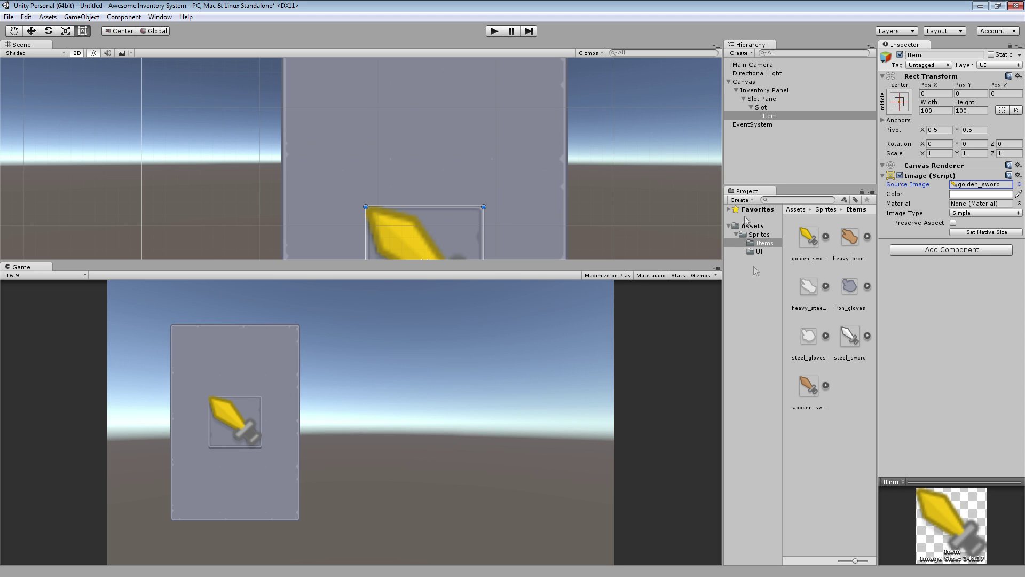
# Move Slot into the panel's top-left corner and size it 60×60.
pyautogui.click(770, 108)
pyautogui.scroll(-2, 437, 214)
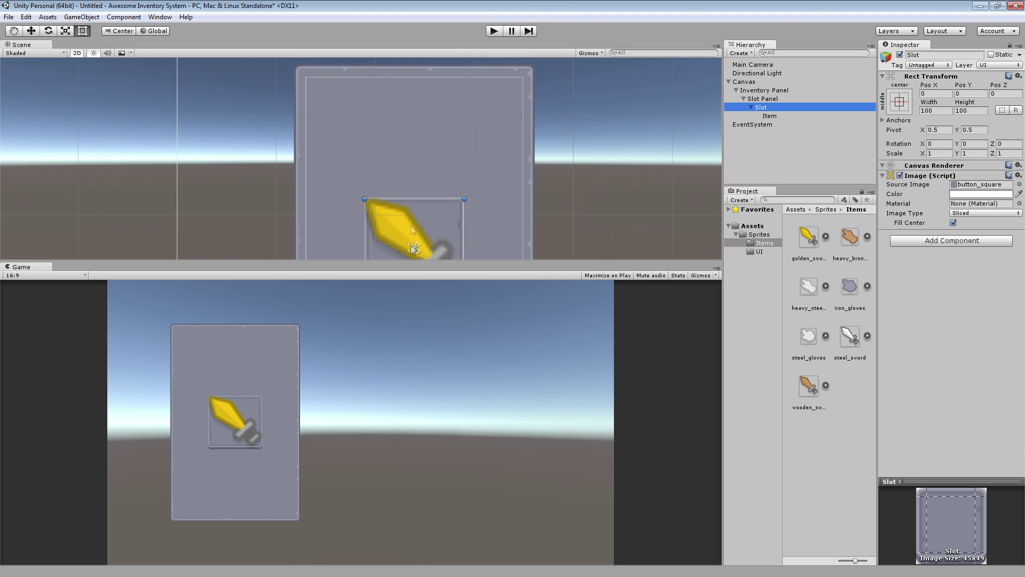
pyautogui.moveTo(420, 165); pyautogui.dragTo(413, 228)
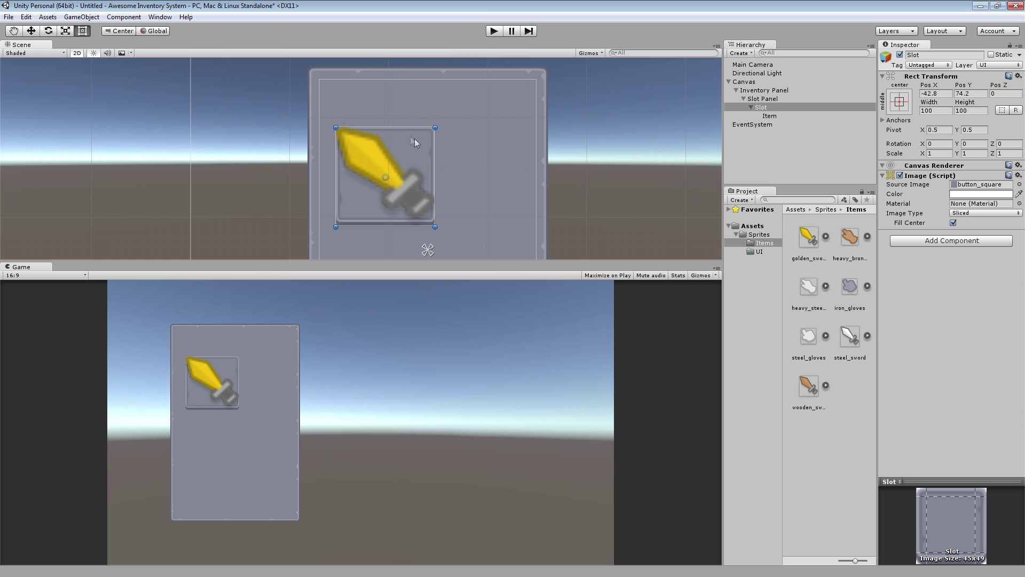
pyautogui.moveTo(415, 138); pyautogui.dragTo(406, 96)
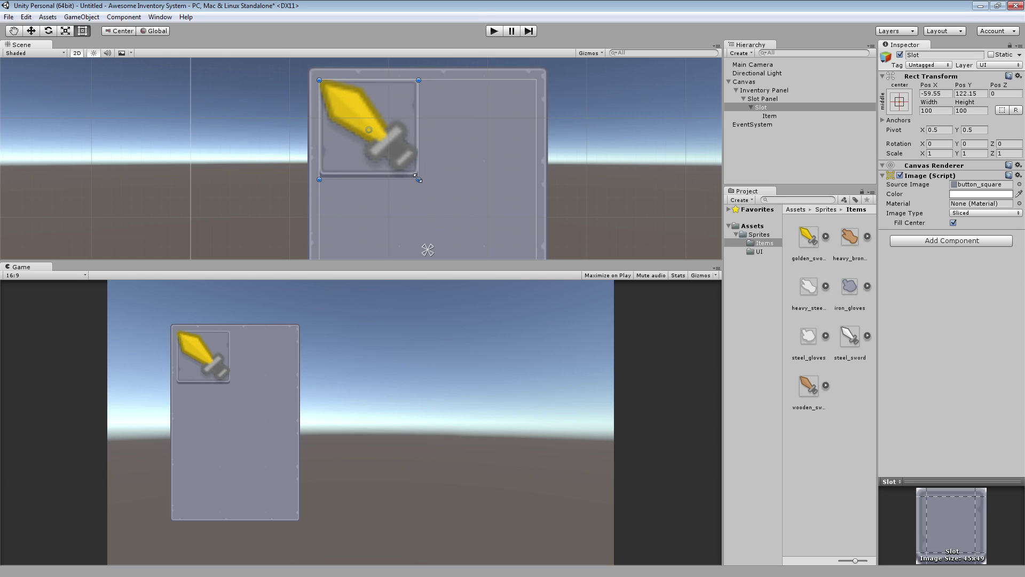
pyautogui.moveTo(419, 180); pyautogui.dragTo(364, 130)
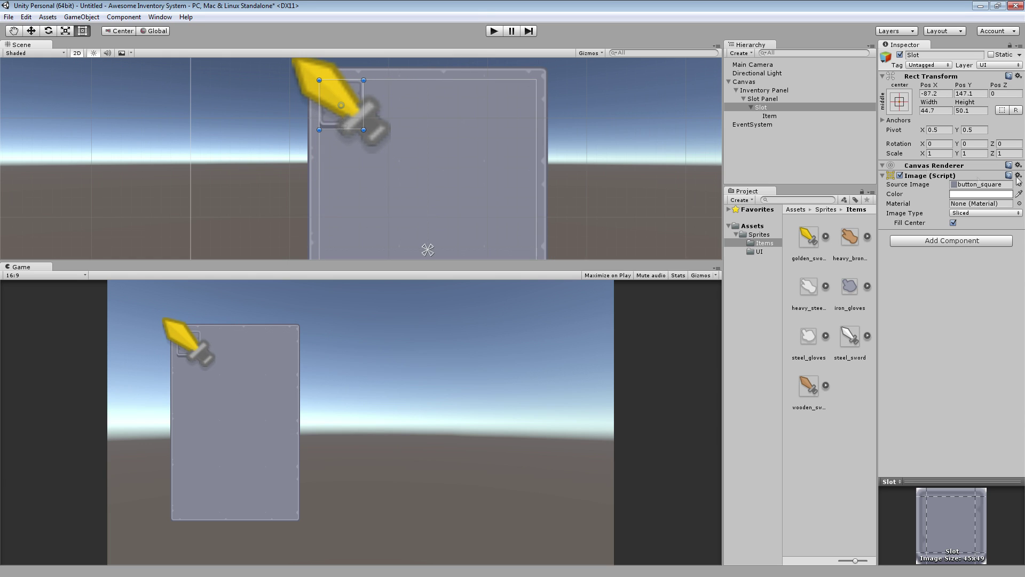
pyautogui.click(936, 111)
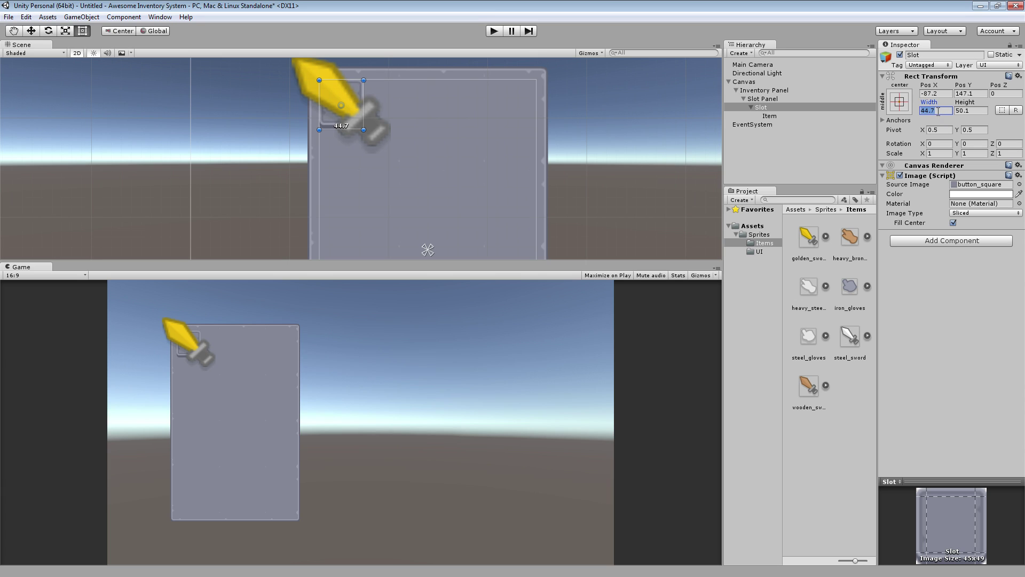
pyautogui.write('60')
pyautogui.press('Tab')
pyautogui.write('60')
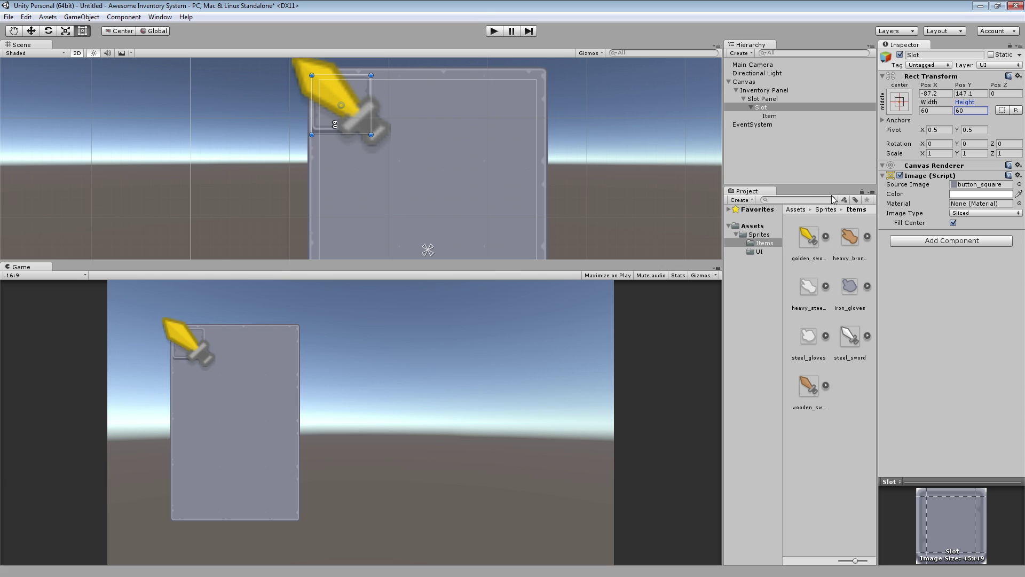
# Anchor the sword Item to the slot's top-left and size it 40×40.
pyautogui.click(769, 116)
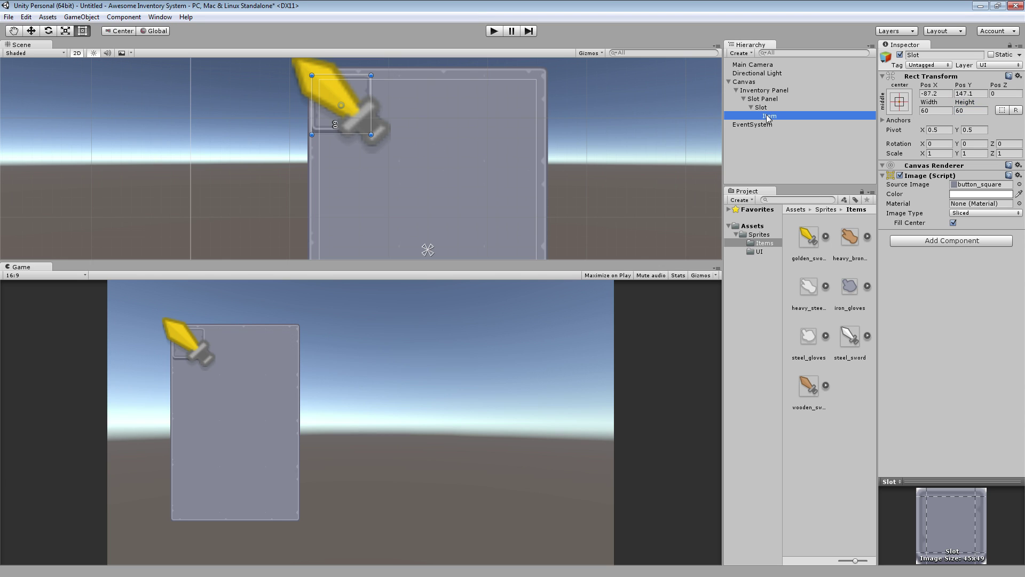
pyautogui.press('f')
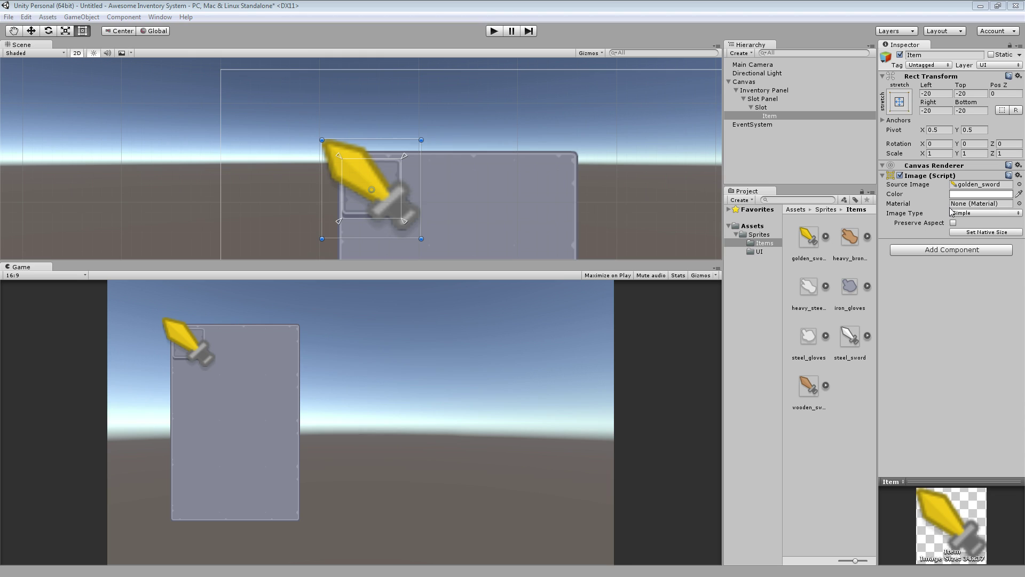
pyautogui.hotkey('ctrl', 'z')
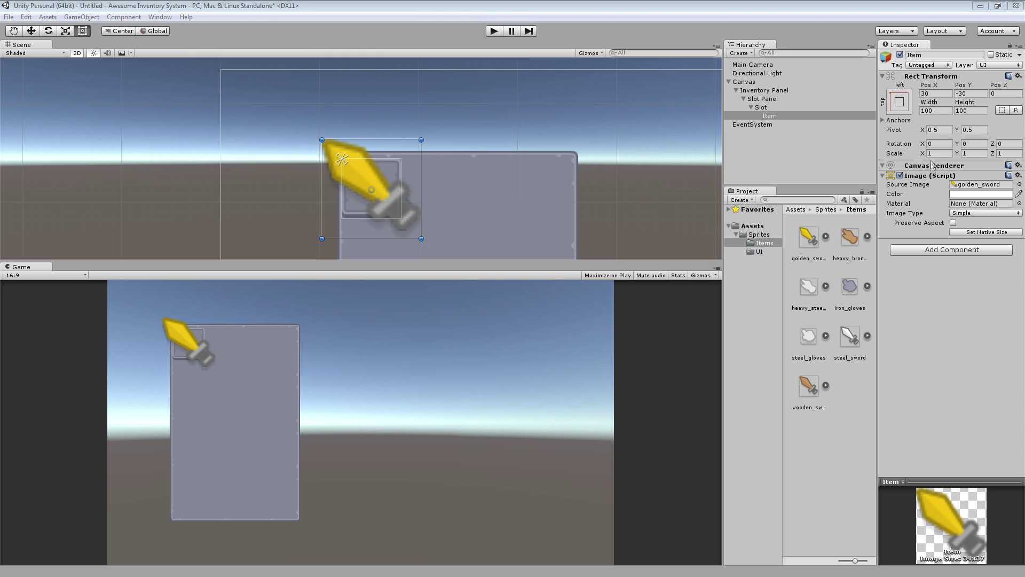
pyautogui.click(940, 110)
pyautogui.write('40')
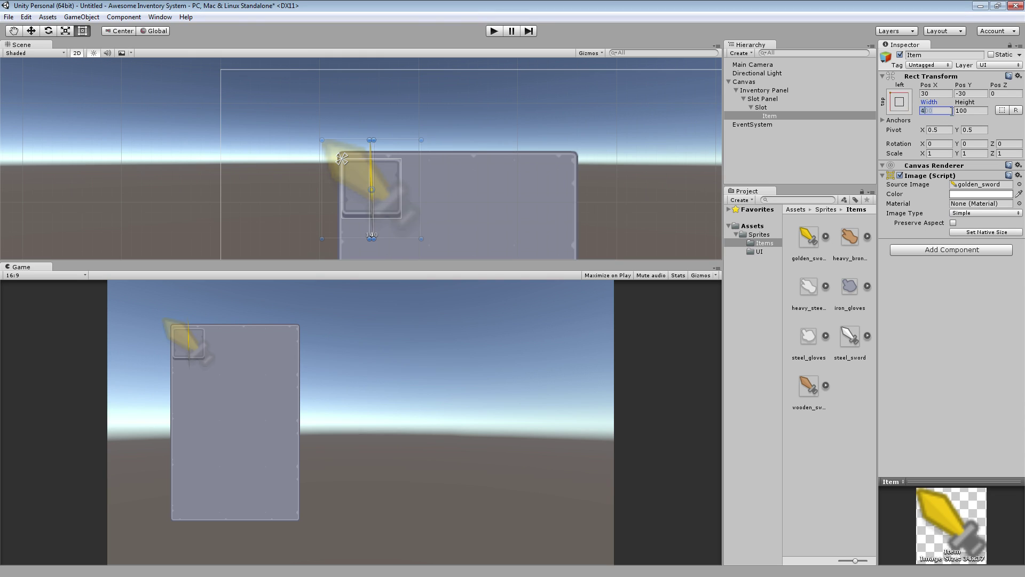
pyautogui.click(970, 110)
pyautogui.write('40')
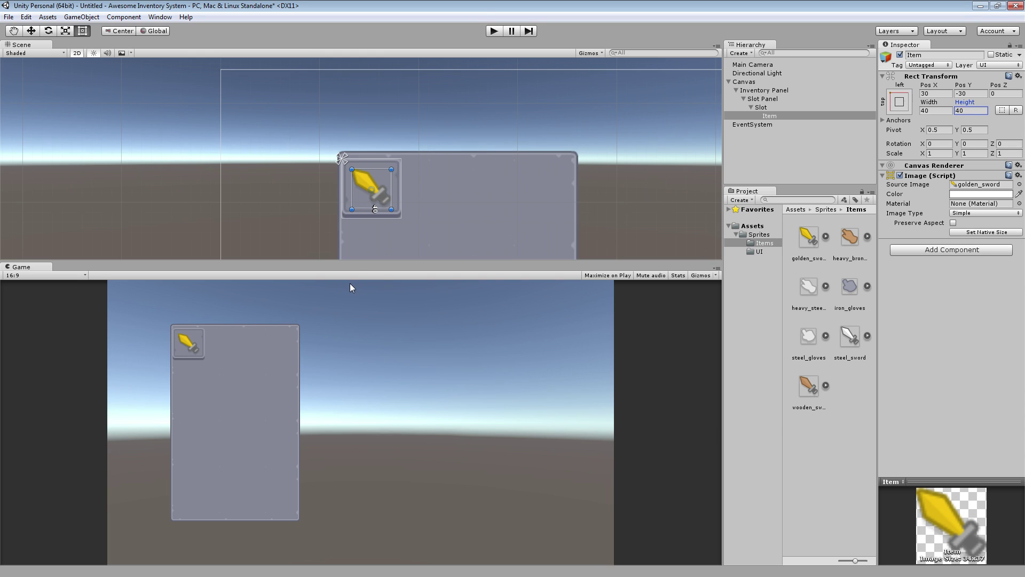
# Resize the Slot to 50×50.
pyautogui.click(762, 108)
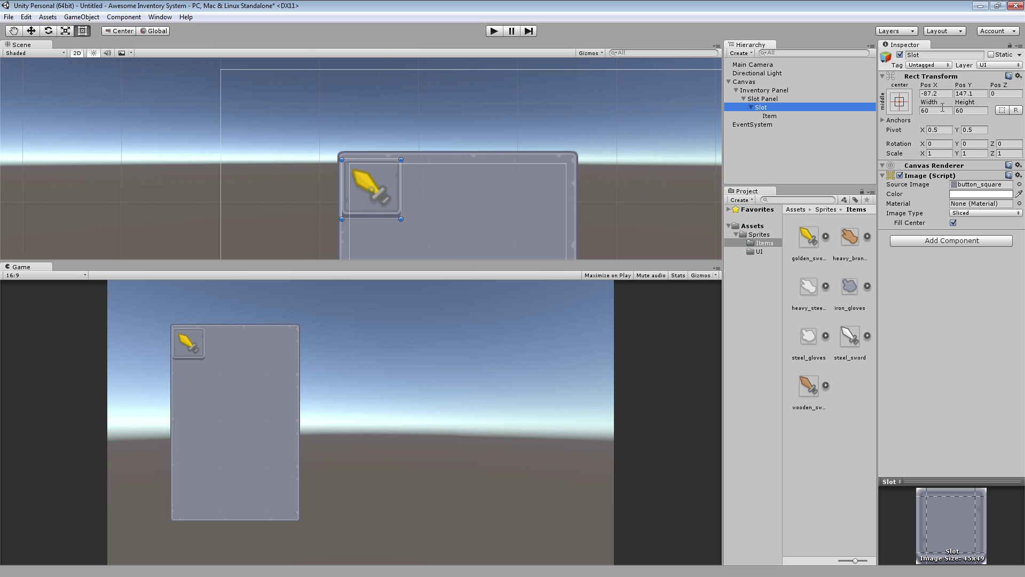
pyautogui.click(943, 110)
pyautogui.write('50')
pyautogui.click(970, 110)
pyautogui.write('50')
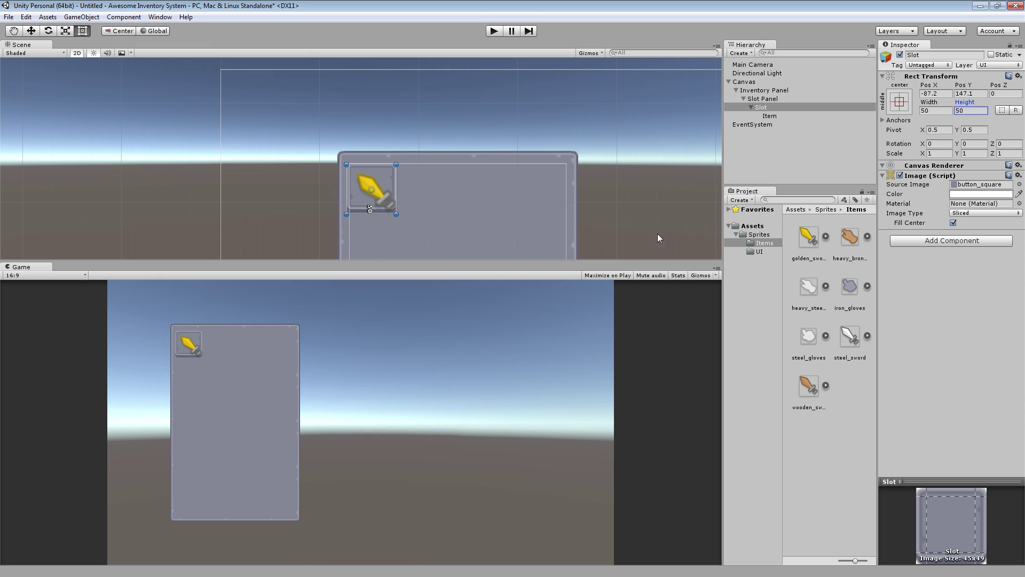
# Nudge the sword Item to 25, -25 so it's centred in the frame.
pyautogui.click(772, 116)
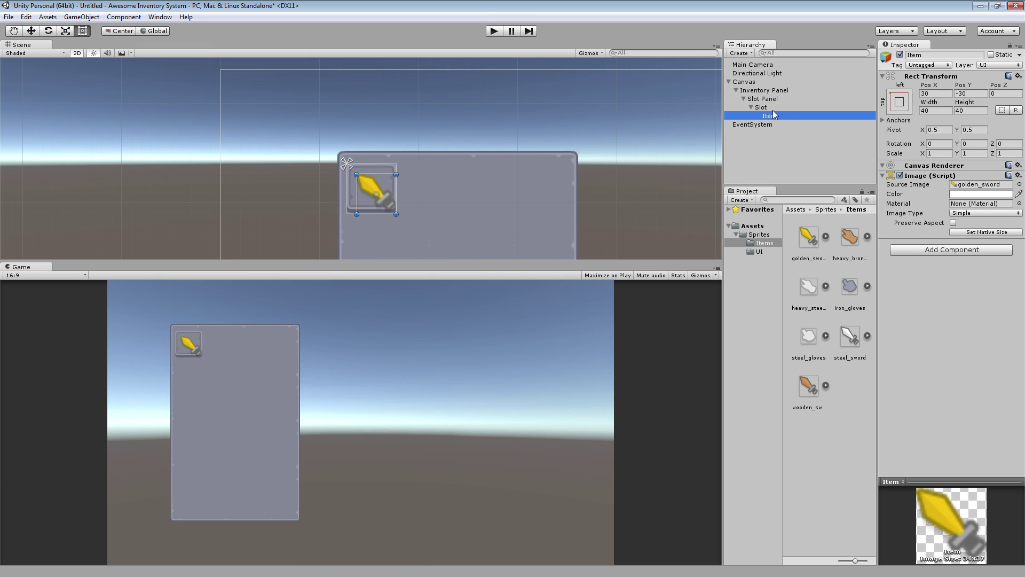
pyautogui.click(761, 108)
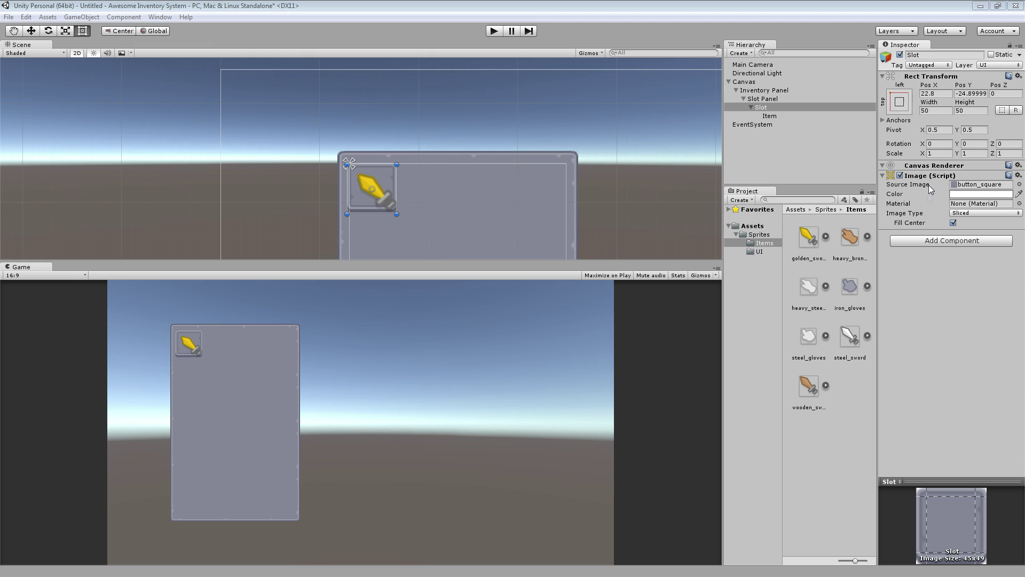
pyautogui.click(778, 108)
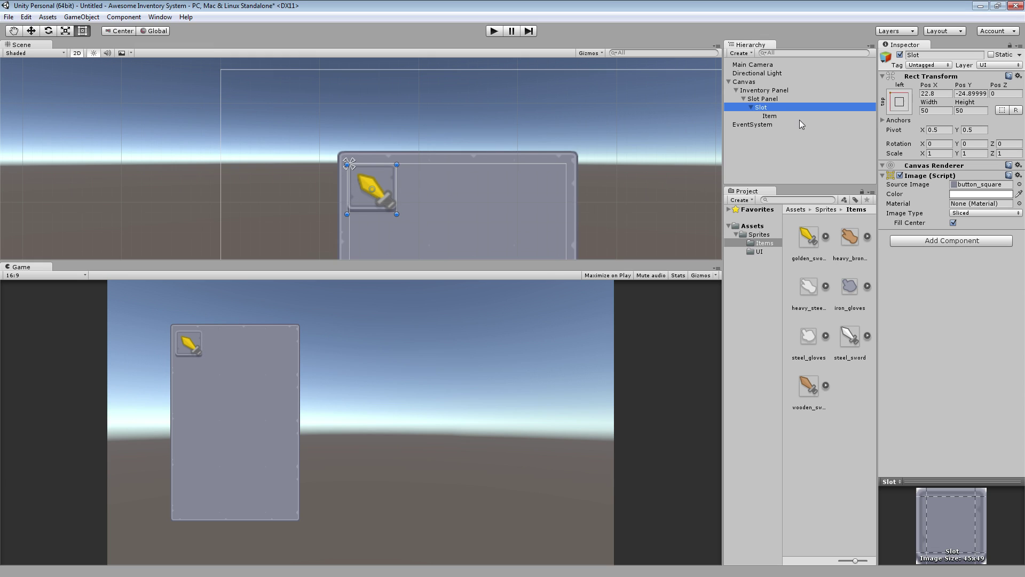
pyautogui.click(854, 116)
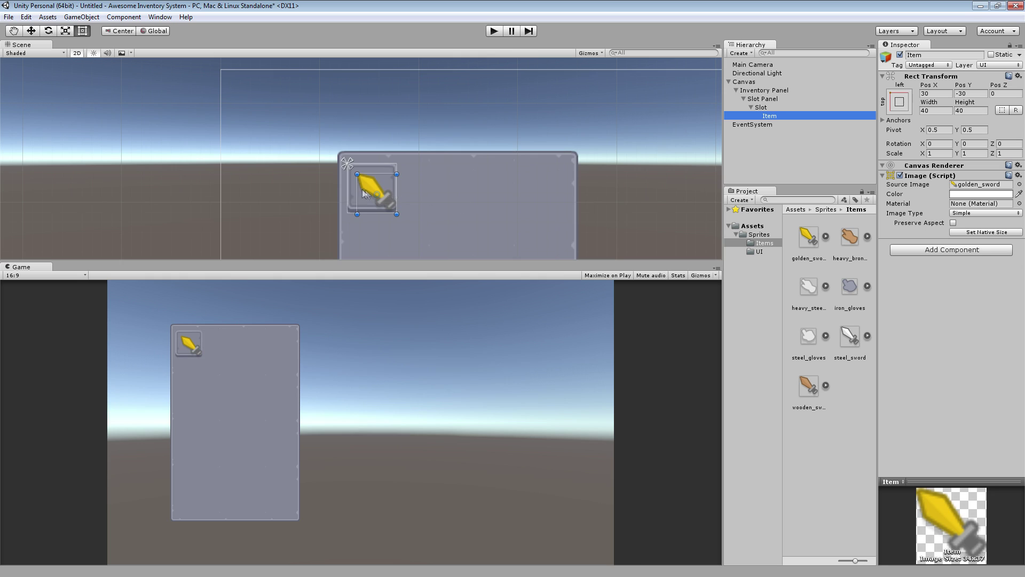
pyautogui.moveTo(366, 194); pyautogui.dragTo(361, 188)
pyautogui.click(442, 120)
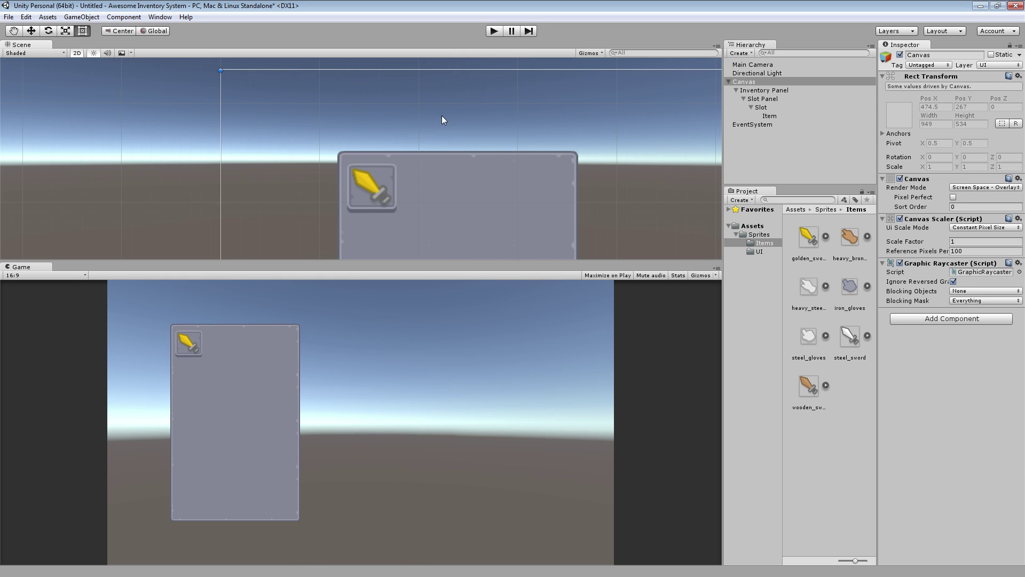
pyautogui.click(390, 169)
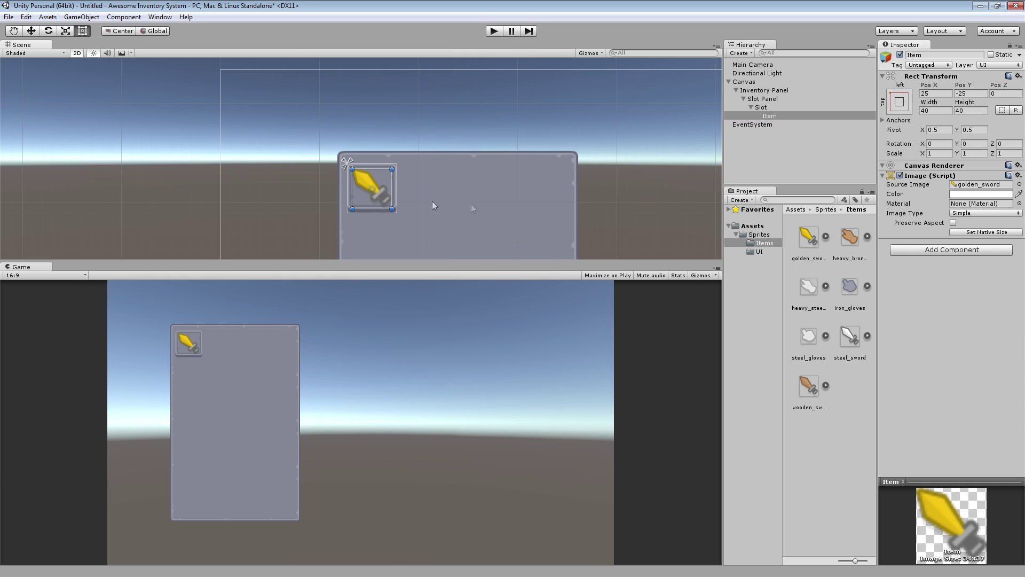
# Tint the Slot image light grey, about RGB 214 with alpha 255.
pyautogui.click(345, 182)
pyautogui.click(348, 187)
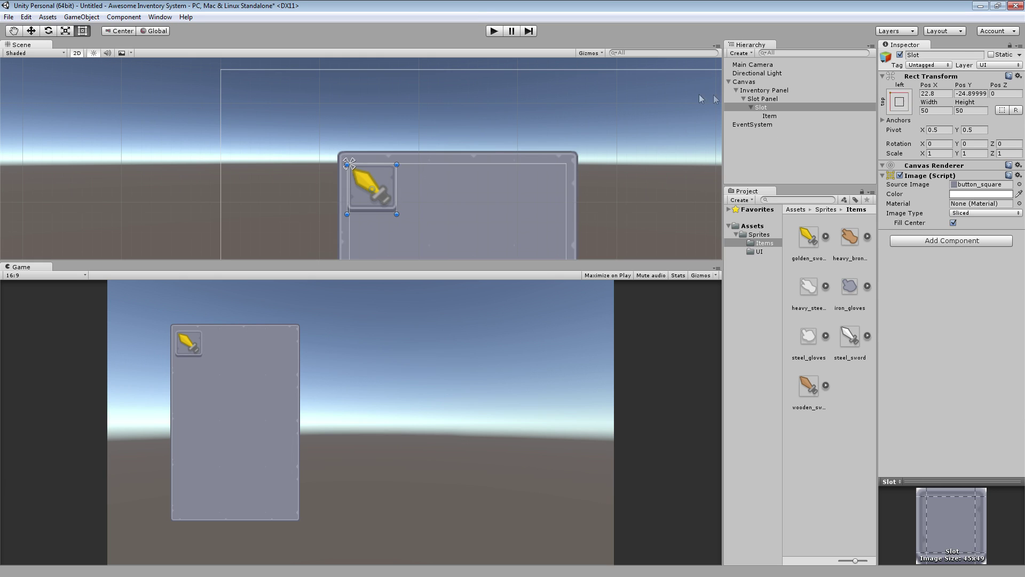
pyautogui.click(1002, 194)
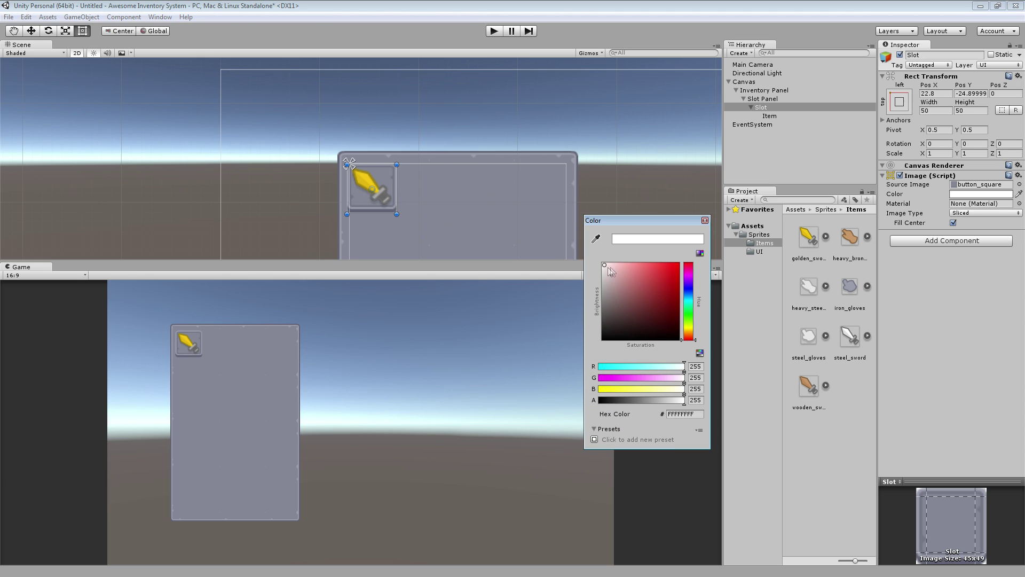
pyautogui.click(604, 279)
pyautogui.moveTo(591, 283)
pyautogui.mouseDown()
pyautogui.moveTo(583, 267)
pyautogui.moveTo(575, 281)
pyautogui.mouseUp()
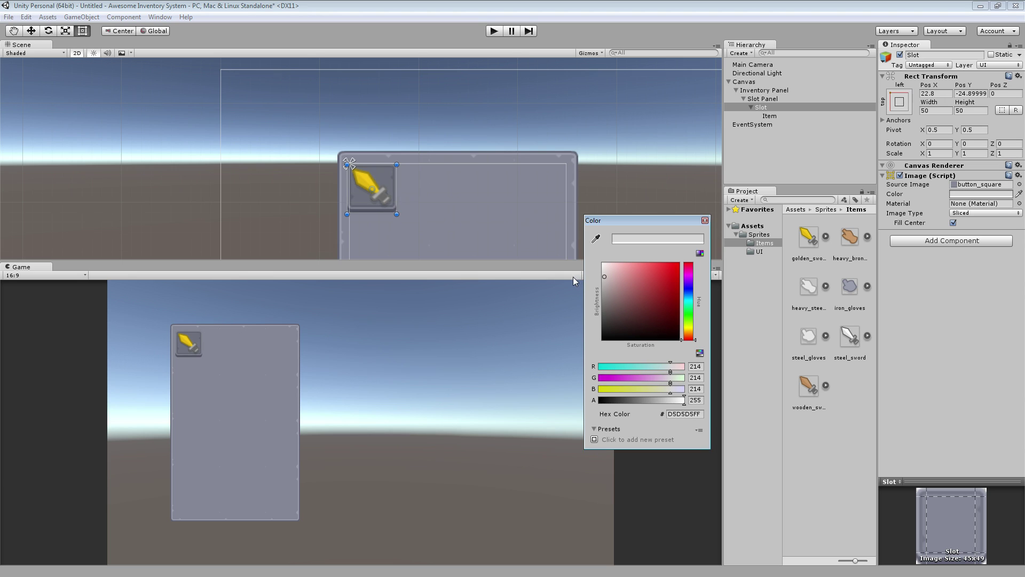
# Anchor Inventory Panel middle-left at 192×340, Pos X 214, and enlarge the Scene view.
pyautogui.click(779, 100)
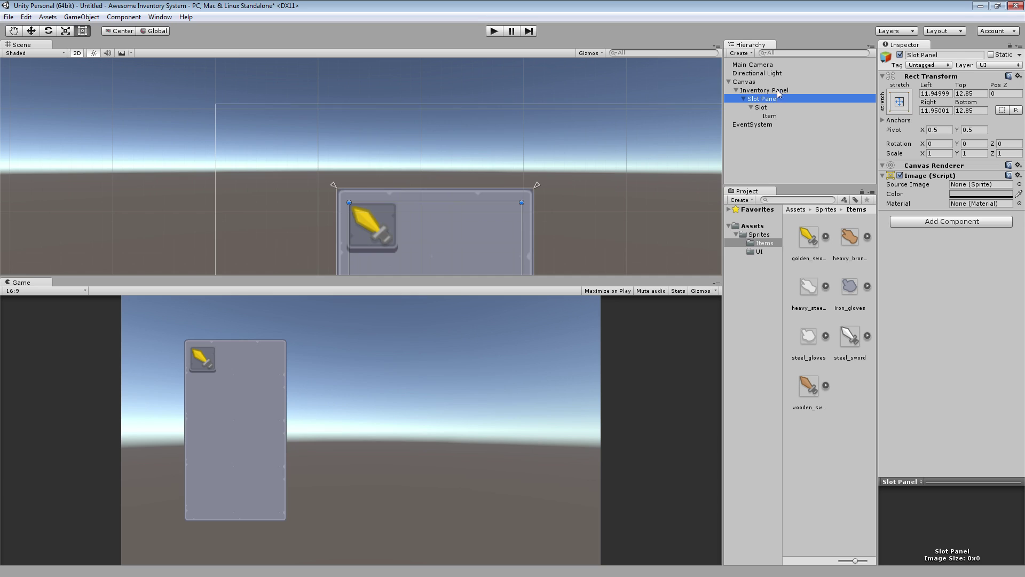
pyautogui.click(779, 92)
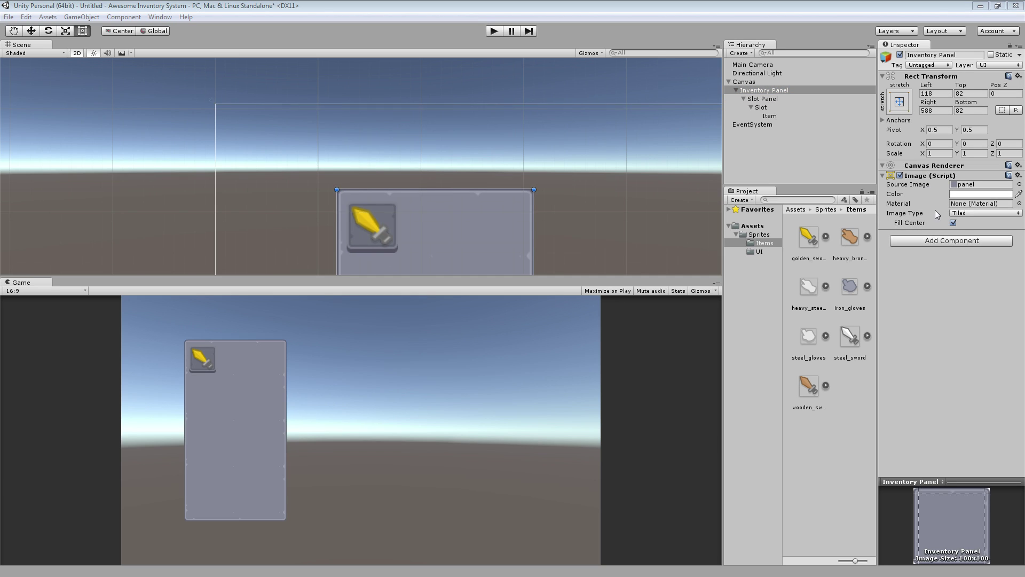
pyautogui.hotkey('ctrl', 'z')
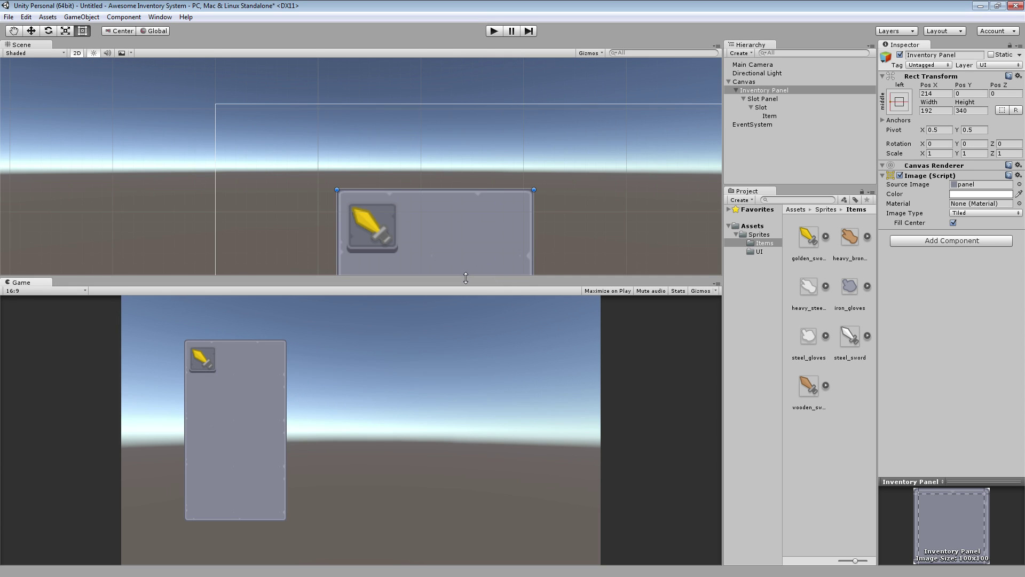
pyautogui.moveTo(447, 277); pyautogui.dragTo(448, 309)
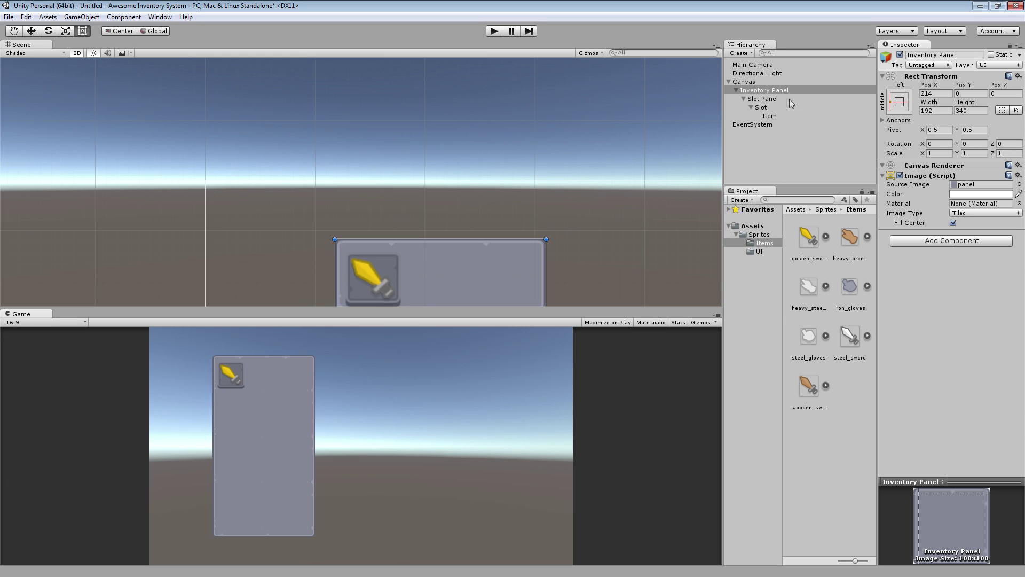
pyautogui.click(767, 109)
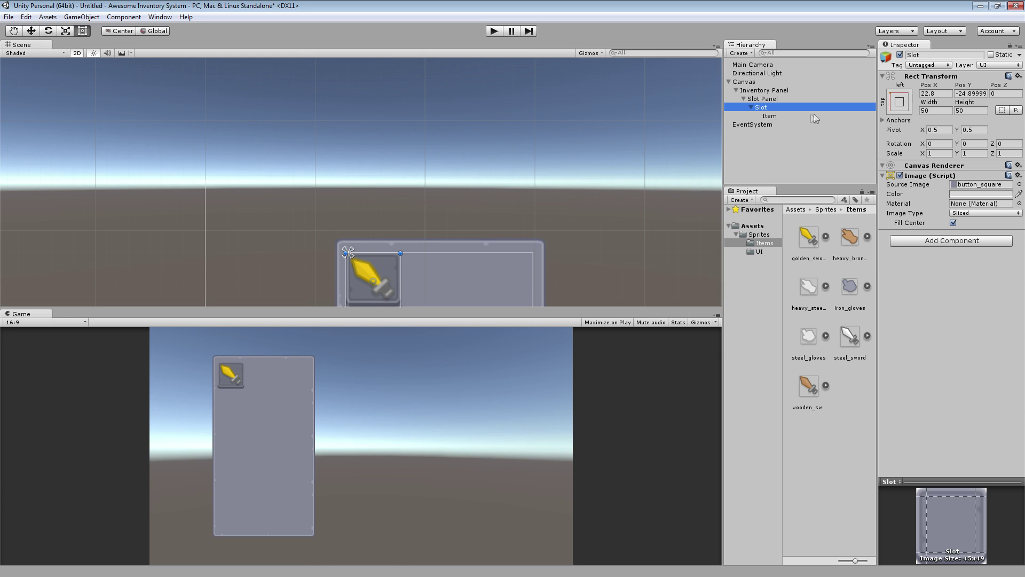
pyautogui.click(767, 99)
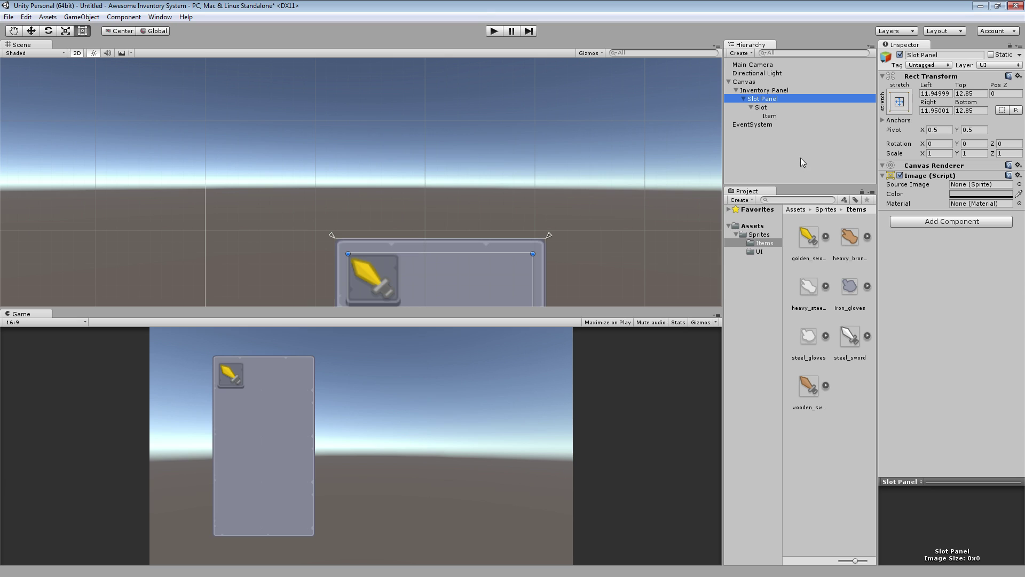
pyautogui.click(790, 90)
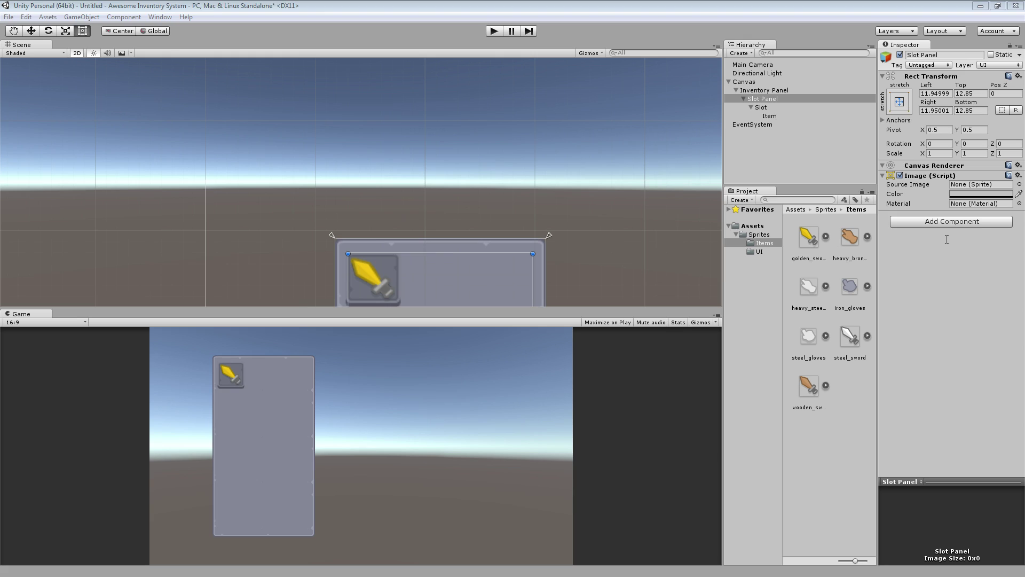
# Add a Grid Layout Group to Slot Panel with 60×60 cell size.
pyautogui.press('Return')
pyautogui.scroll(-3, 553, 267)
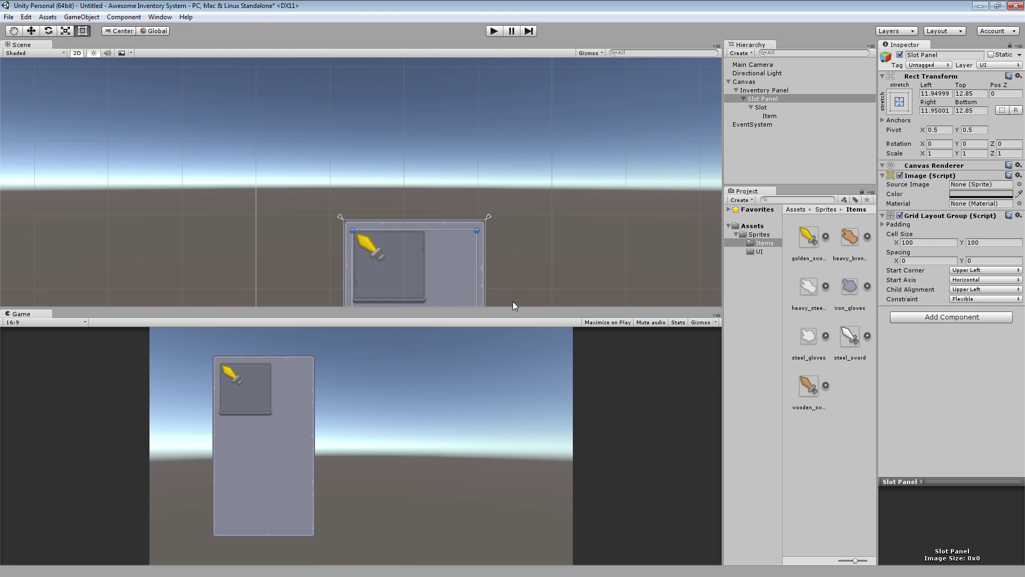
pyautogui.moveTo(512, 306); pyautogui.dragTo(535, 192, button='middle')
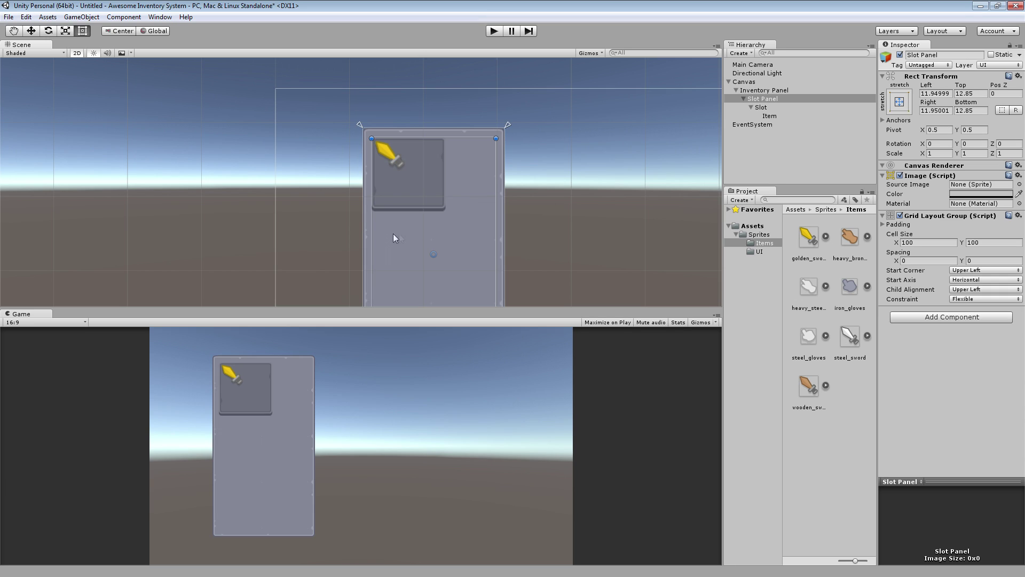
pyautogui.click(749, 108)
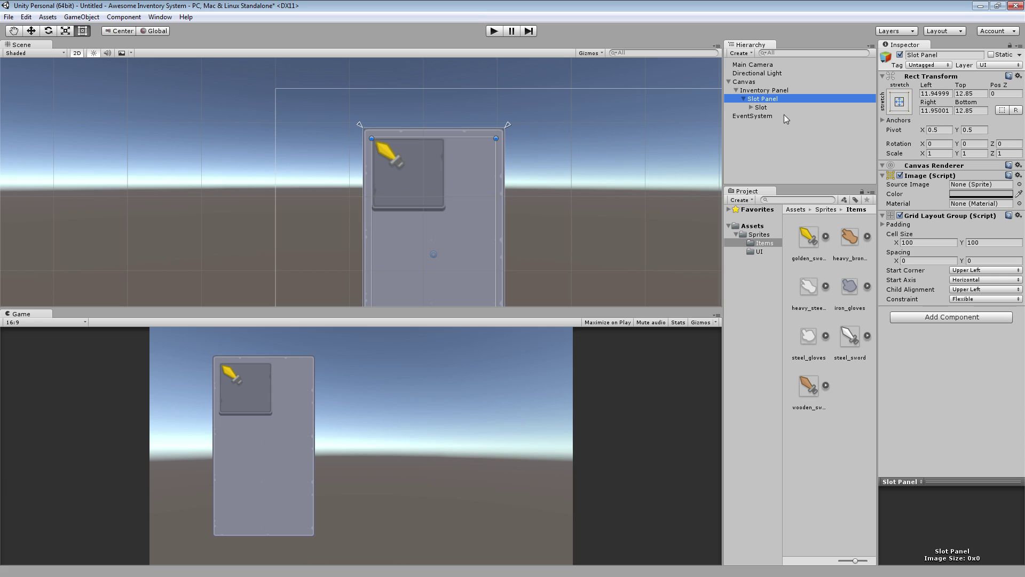
pyautogui.click(923, 242)
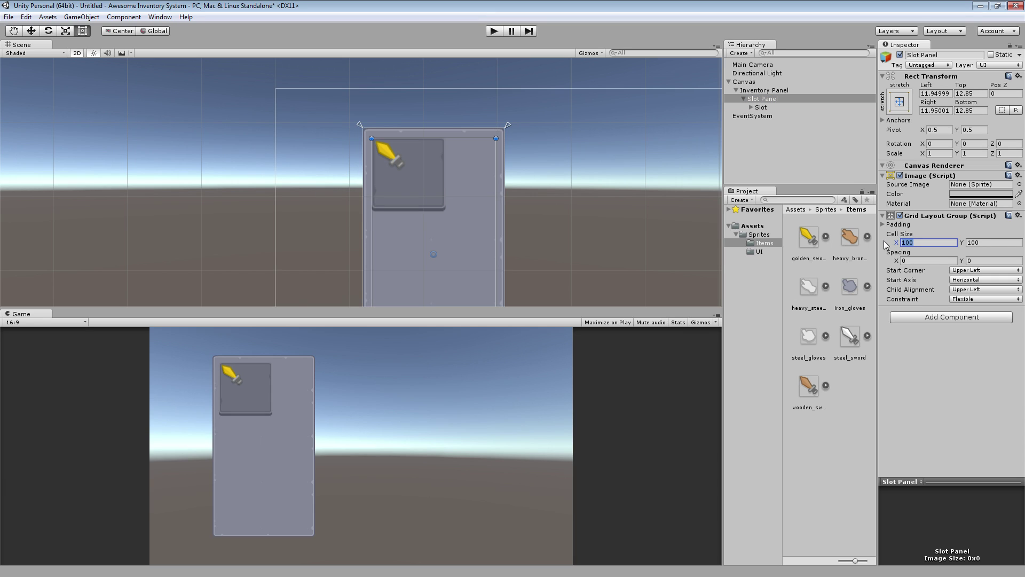
pyautogui.write('60')
pyautogui.press('Tab')
pyautogui.write('60')
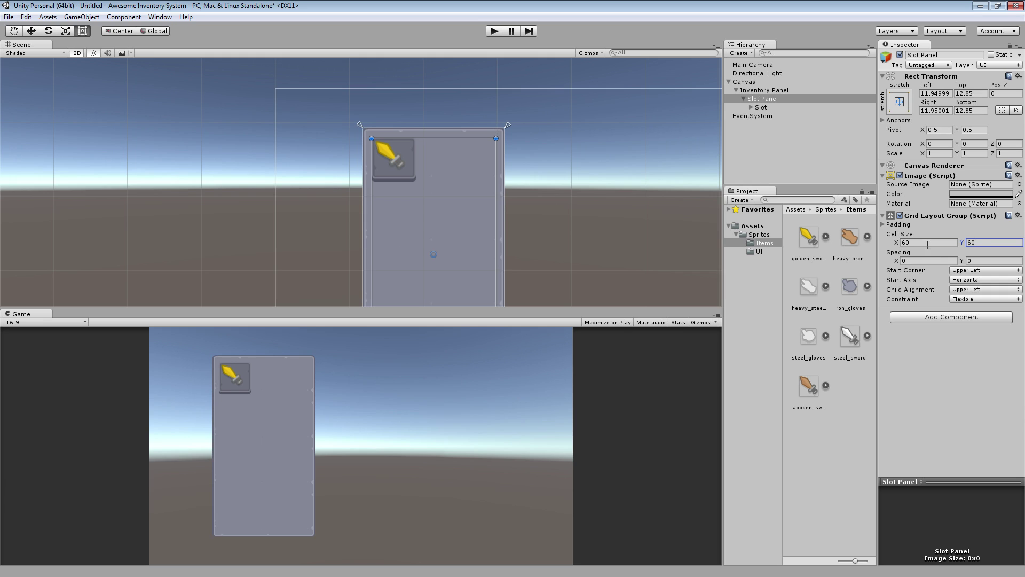
pyautogui.hotkey('shift', 'Tab')
pyautogui.press('Tab')
# Set the grid padding to 10 on left, right, top and bottom.
pyautogui.click(892, 226)
pyautogui.click(963, 234)
pyautogui.write('10')
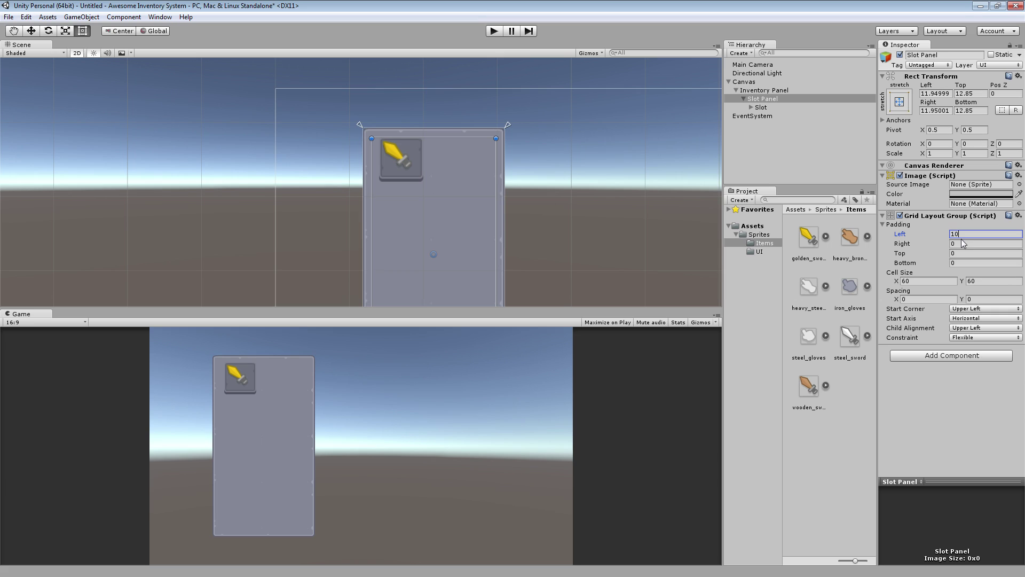
pyautogui.click(963, 244)
pyautogui.write('10')
pyautogui.click(963, 253)
pyautogui.write('10')
pyautogui.click(963, 262)
pyautogui.write('10')
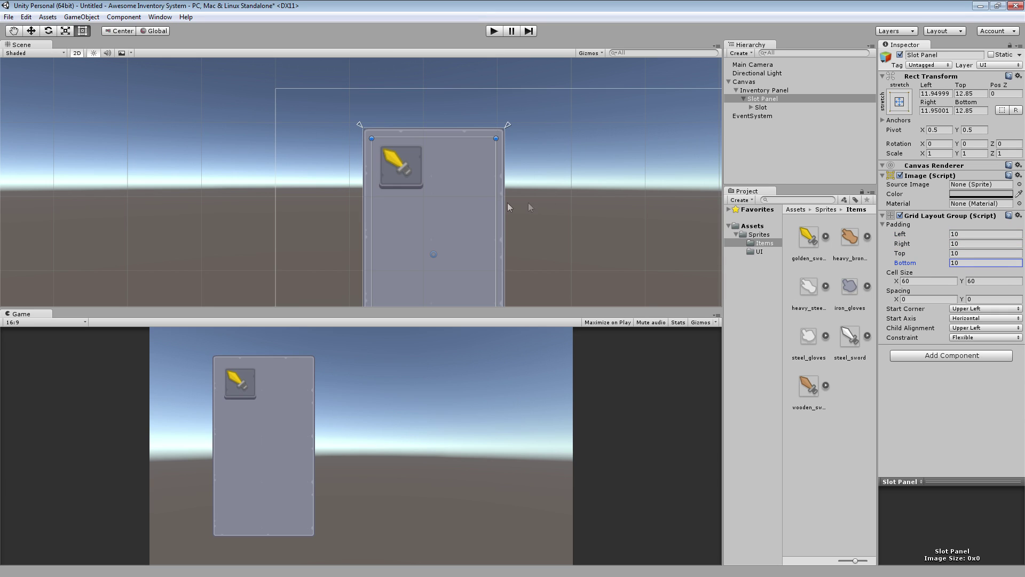
# Set Slot Panel's Left, Right and Bottom offsets to 0.
pyautogui.click(937, 94)
pyautogui.write('0')
pyautogui.click(934, 110)
pyautogui.write('0')
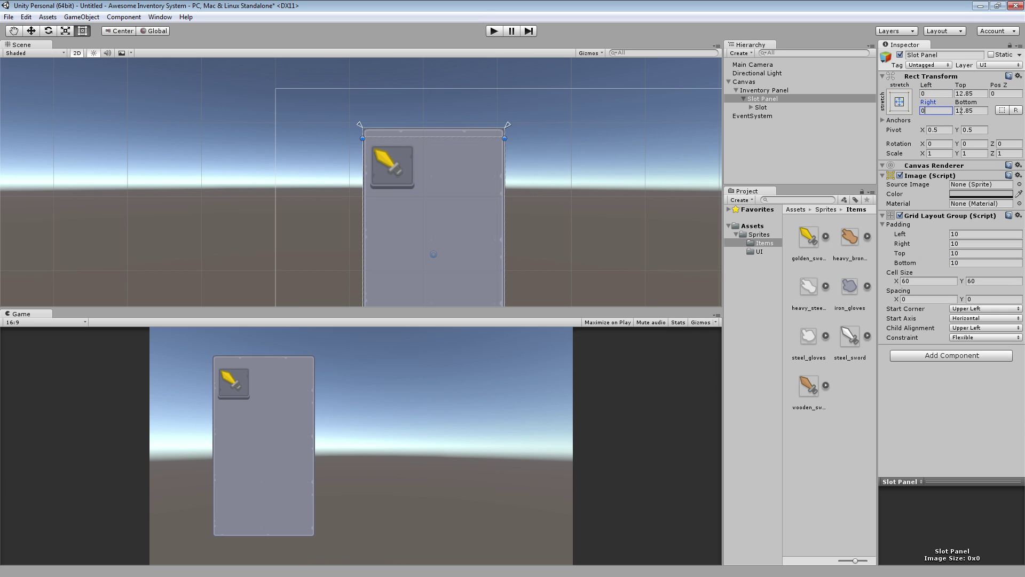
pyautogui.click(970, 111)
pyautogui.scroll(6, 394, 213)
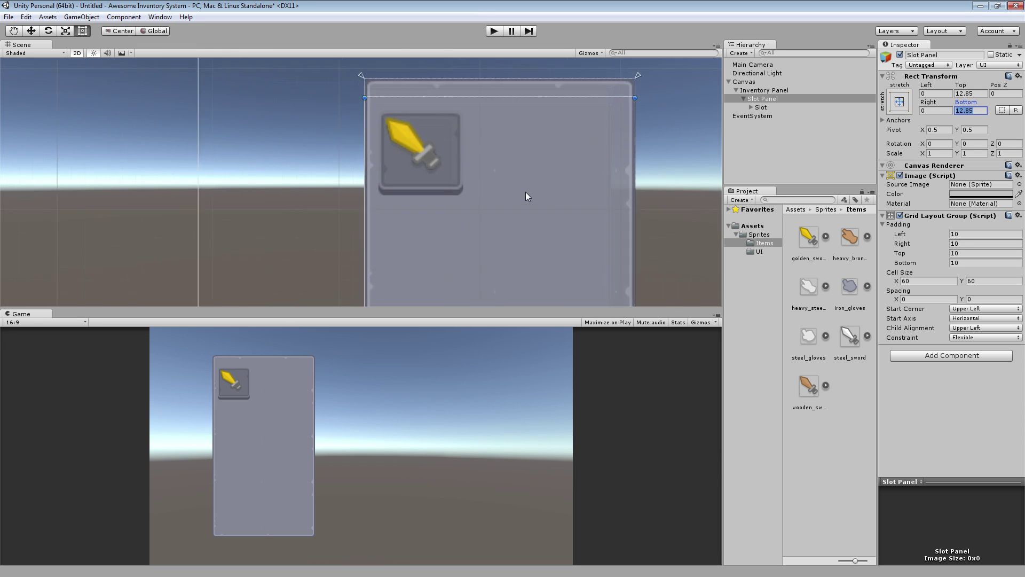
pyautogui.press('f')
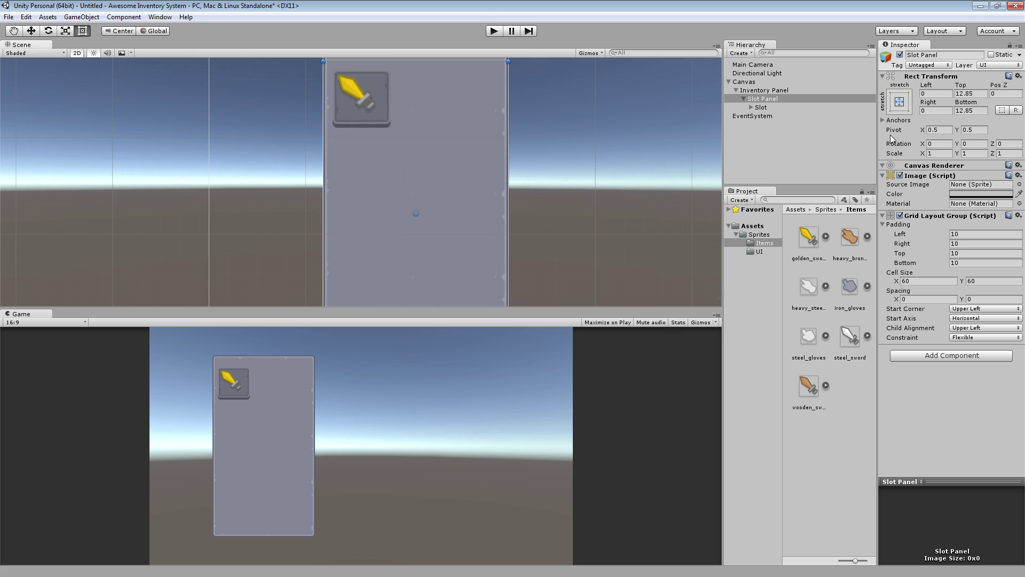
pyautogui.click(978, 110)
pyautogui.press('BackSpace')
pyautogui.press('BackSpace')
pyautogui.press('BackSpace')
pyautogui.press('BackSpace')
pyautogui.press('BackSpace')
pyautogui.write('0')
pyautogui.press('Return')
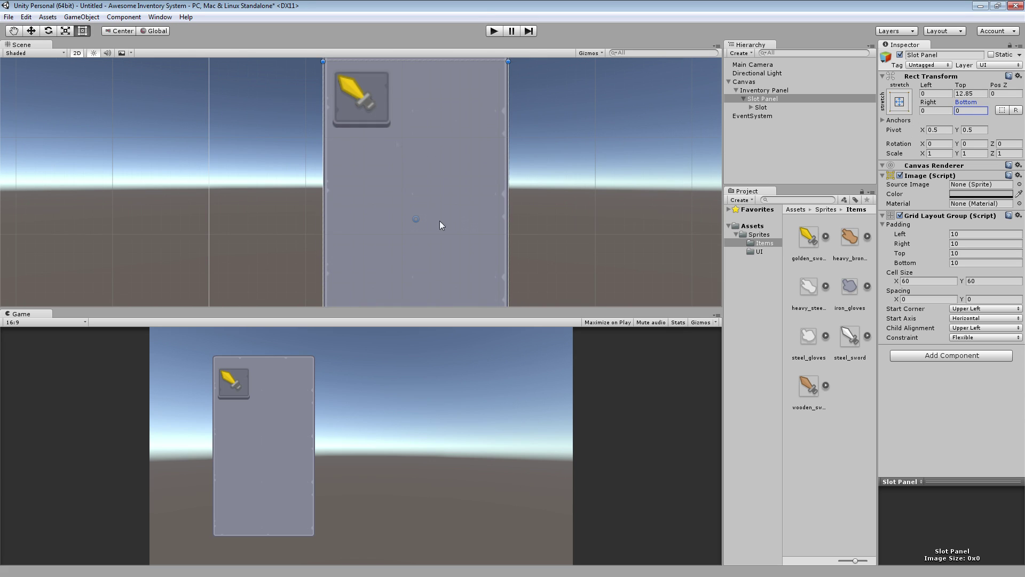
pyautogui.scroll(1, 442, 222)
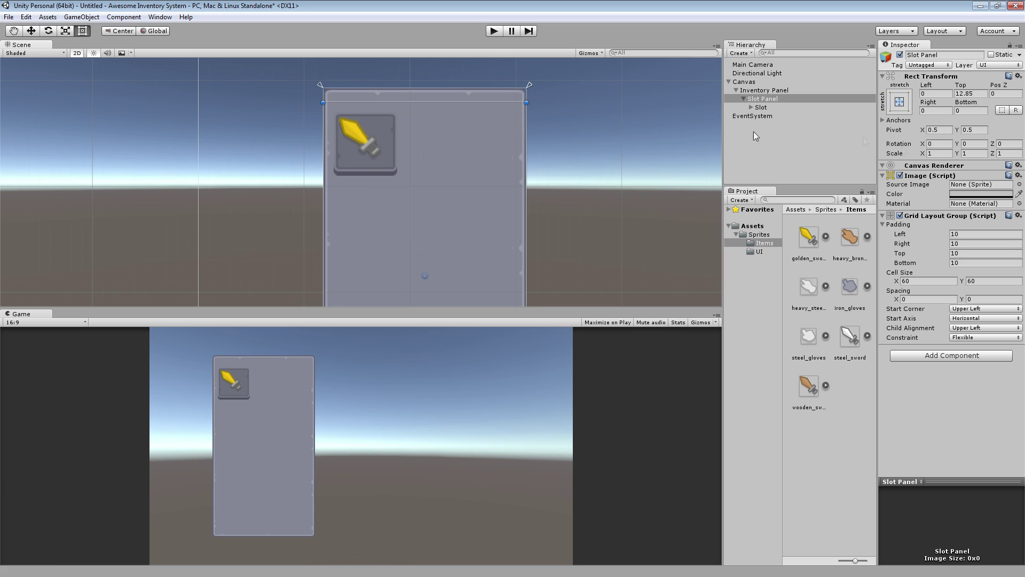
# Recentre the sword Item at position 0, 0 inside its slot.
pyautogui.click(762, 108)
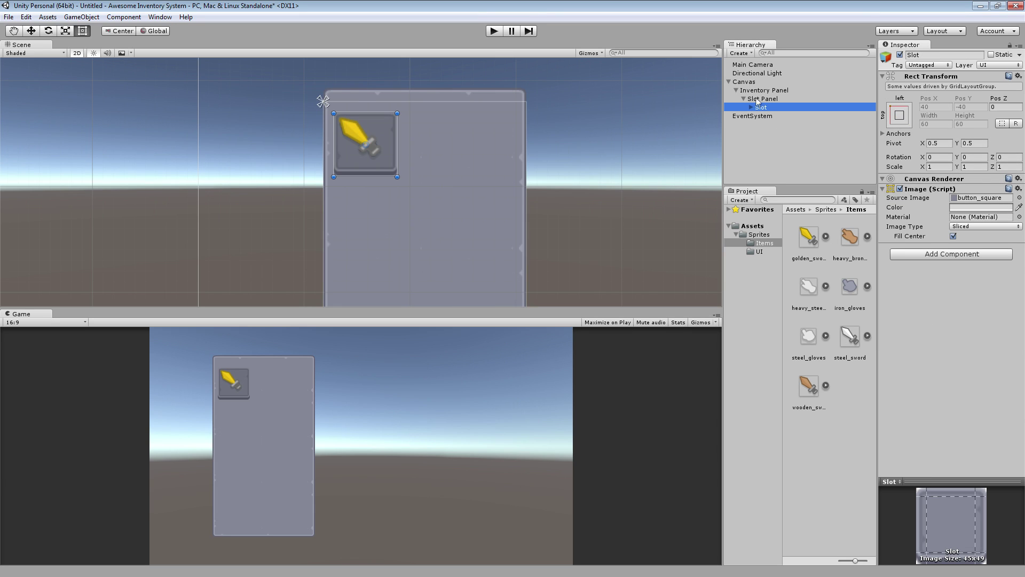
pyautogui.click(751, 107)
pyautogui.click(769, 116)
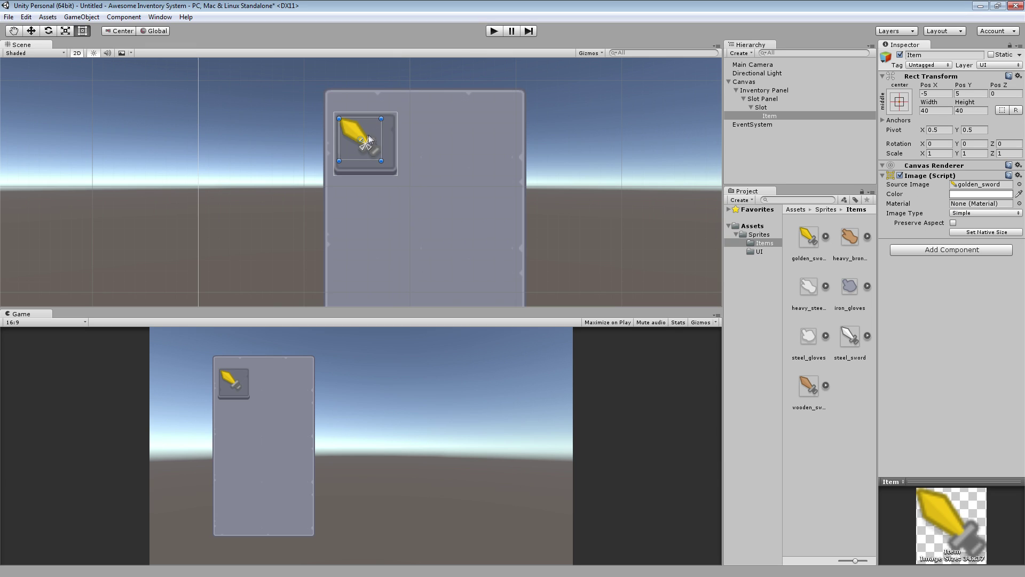
pyautogui.moveTo(368, 138); pyautogui.dragTo(374, 143)
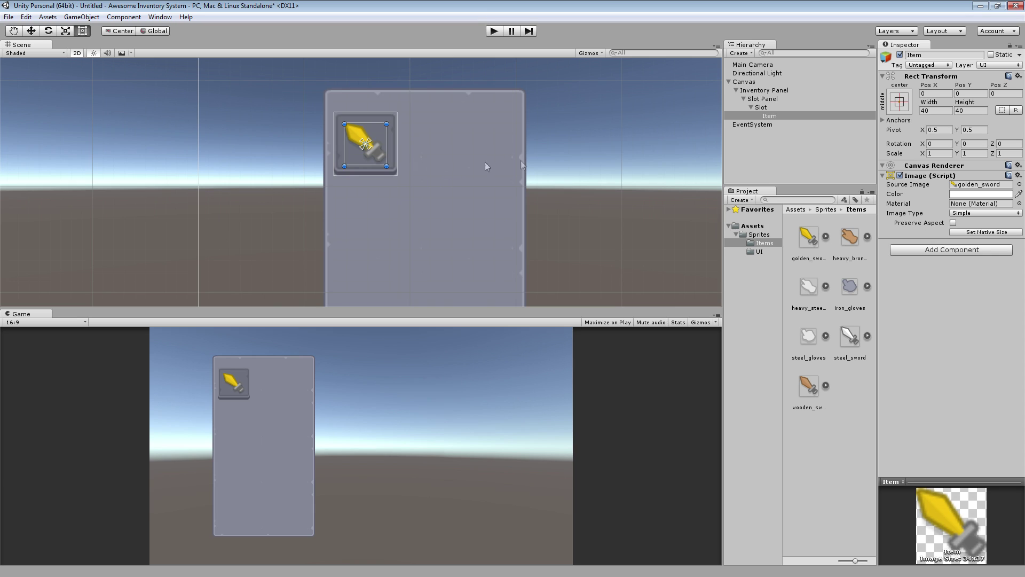
# Widen the Inventory Panel to 285.5 (Pos X 260.7).
pyautogui.scroll(-3, 278, 204)
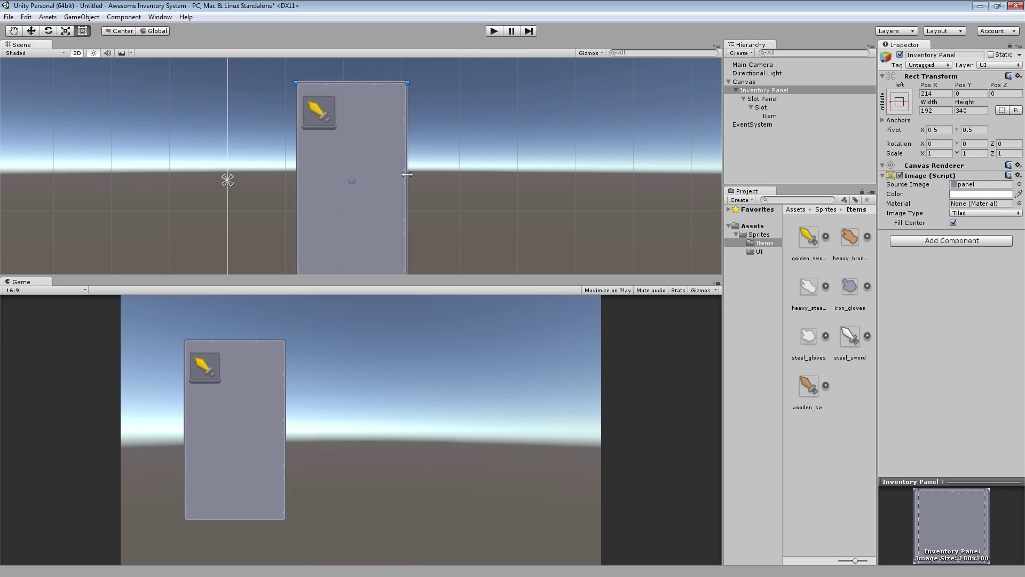
pyautogui.moveTo(405, 175); pyautogui.dragTo(463, 176)
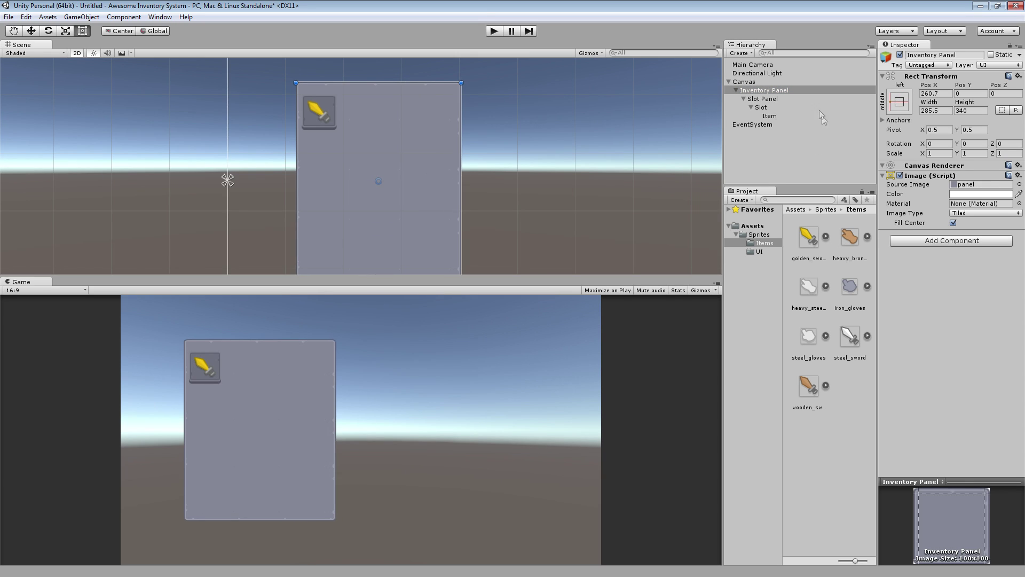
pyautogui.doubleClick(763, 100)
pyautogui.click(763, 108)
pyautogui.press('Left')
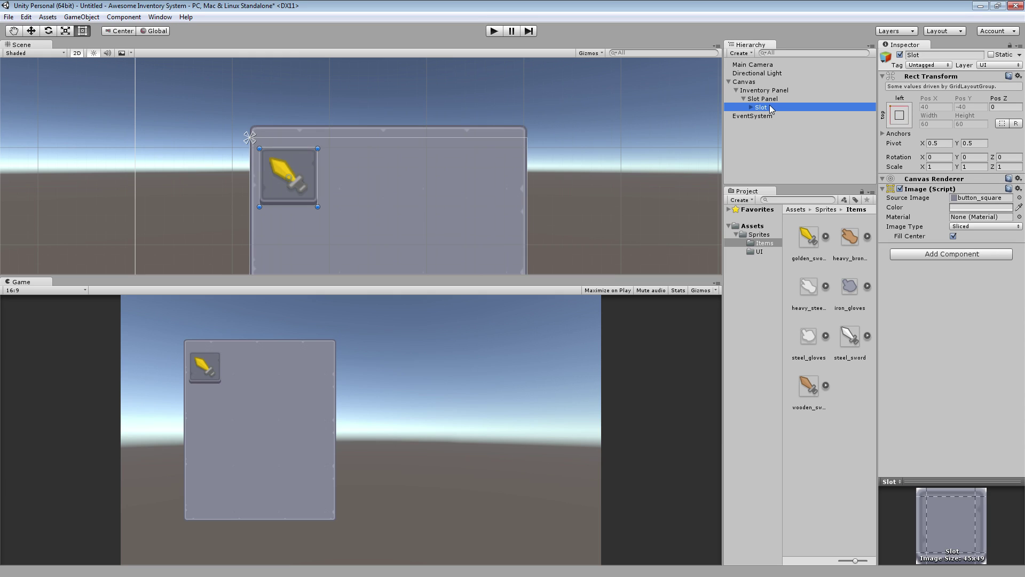
# Duplicate the sword slot until the Slot Panel holds sixteen slots in a 4×4 grid.
pyautogui.hotkey('ctrl', 'd')
pyautogui.hotkey('ctrl', 'd')
pyautogui.hotkey('ctrl', 'd')
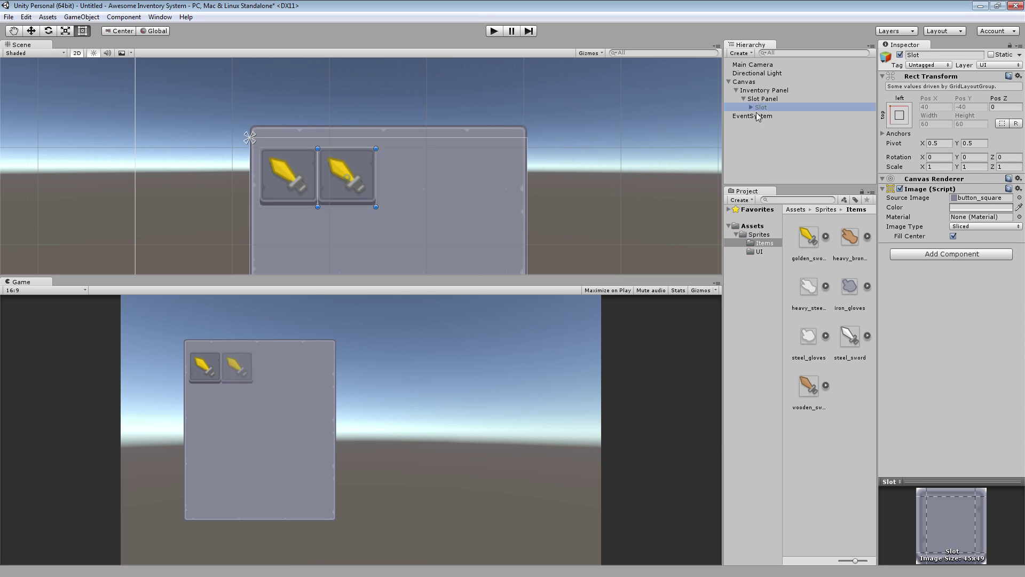
pyautogui.hotkey('ctrl', 'd')
pyautogui.hotkey('ctrl', 'd')
pyautogui.hotkey('ctrl', 'd')
pyautogui.hotkey('ctrl', 'd')
pyautogui.hotkey('ctrl', 'd')
pyautogui.hotkey('ctrl', 'd')
pyautogui.hotkey('ctrl', 'd')
pyautogui.hotkey('ctrl', 'd')
pyautogui.hotkey('ctrl', 'd')
pyautogui.hotkey('ctrl', 'd')
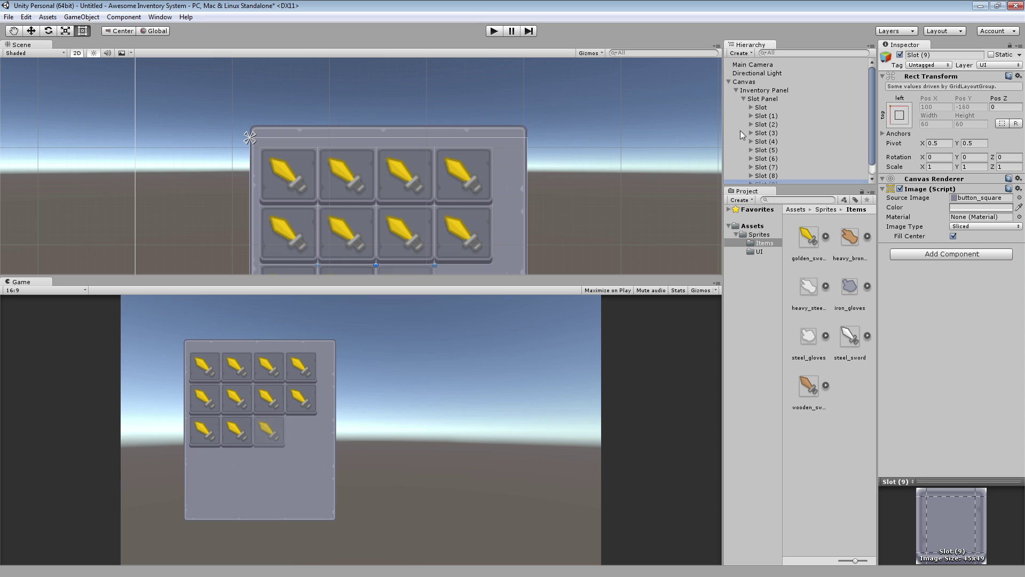
pyautogui.hotkey('ctrl', 'd')
pyautogui.hotkey('ctrl', 'd')
pyautogui.hotkey('ctrl', 'd')
pyautogui.scroll(-5, 550, 120)
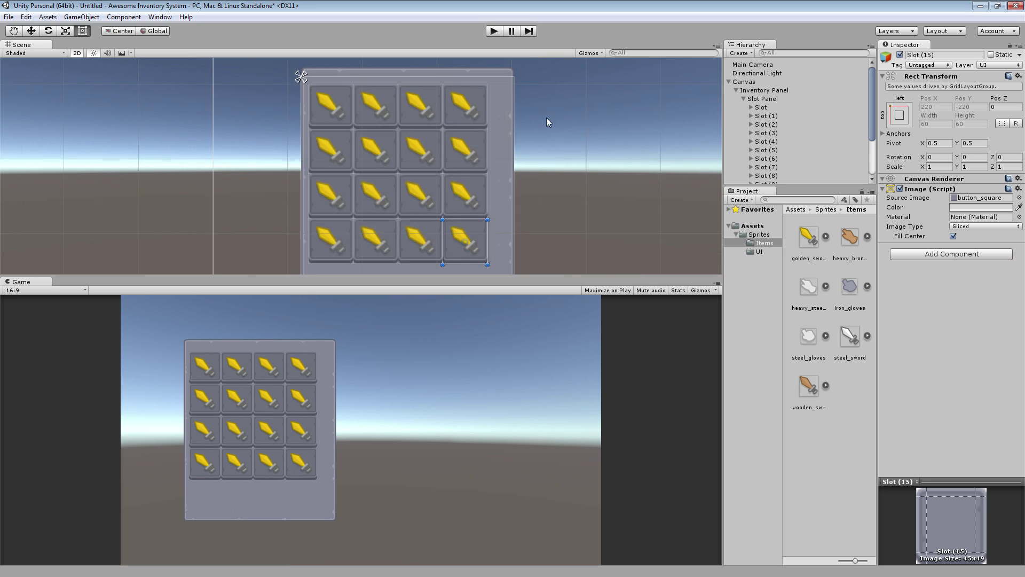
pyautogui.moveTo(526, 147); pyautogui.dragTo(586, 140, button='right')
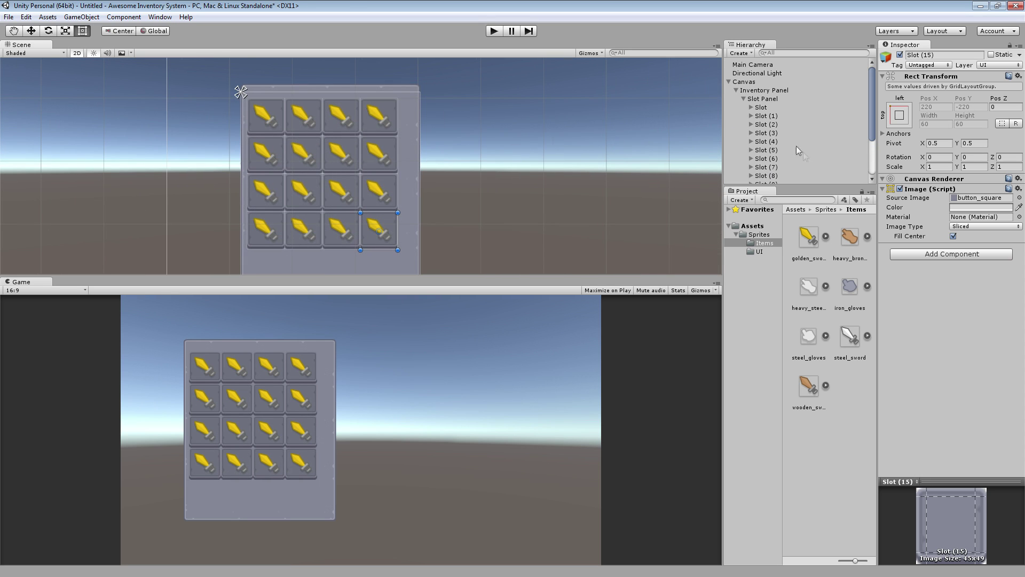
# Set the Slot Panel's Grid Layout spacing to 10 on both X and Y.
pyautogui.click(764, 91)
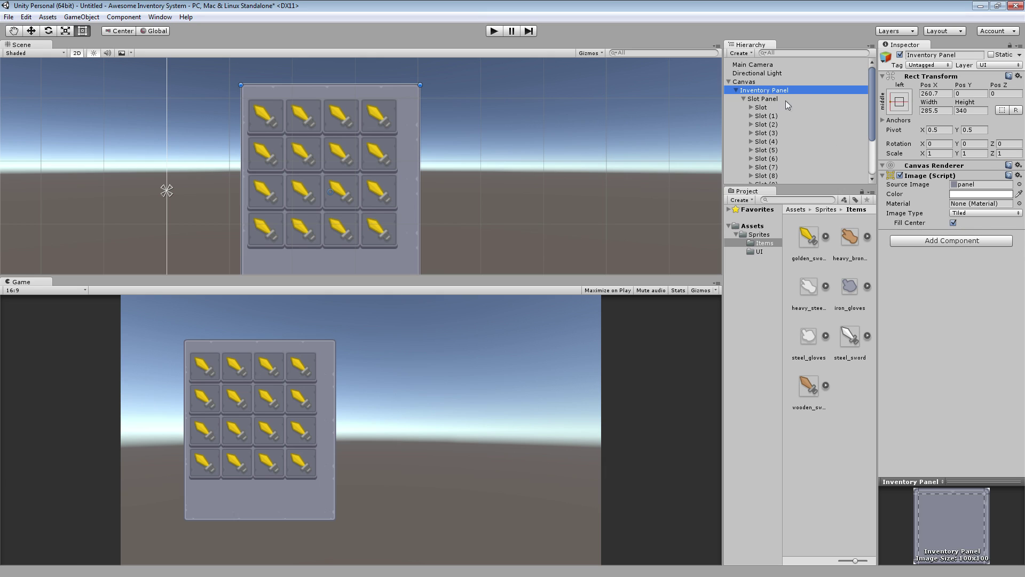
pyautogui.click(785, 99)
pyautogui.click(916, 299)
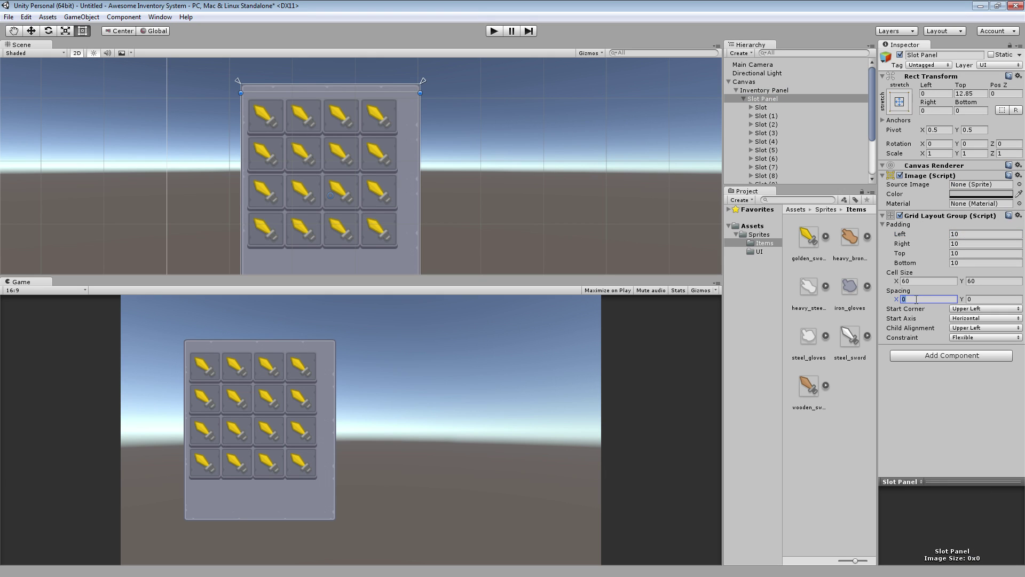
pyautogui.write('10')
pyautogui.press('Tab')
pyautogui.write('10')
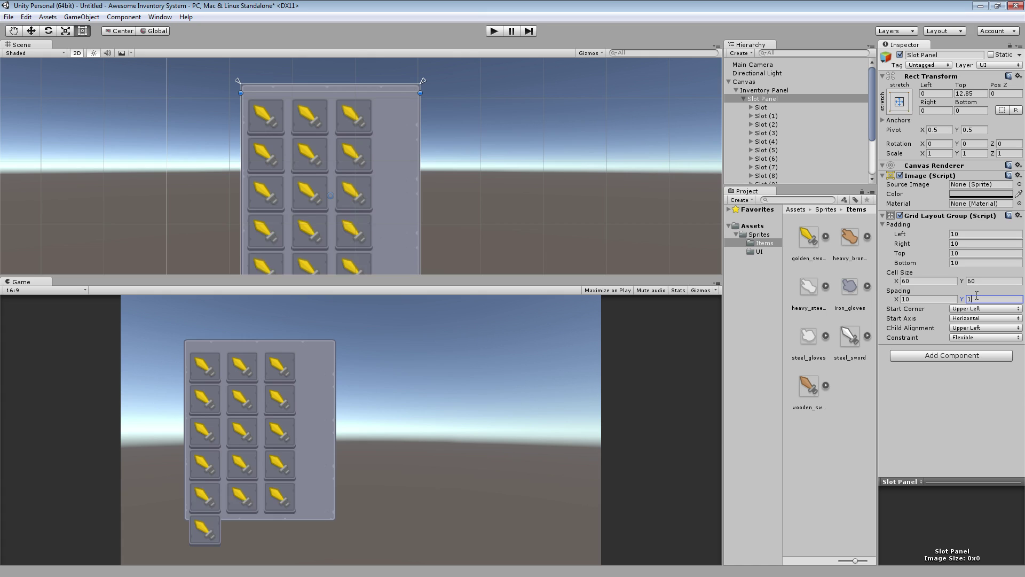
# Set all of the Slot Panel's grid padding values to 0.
pyautogui.click(967, 234)
pyautogui.write('0')
pyautogui.press('Tab')
pyautogui.write('0')
pyautogui.press('Tab')
pyautogui.write('0')
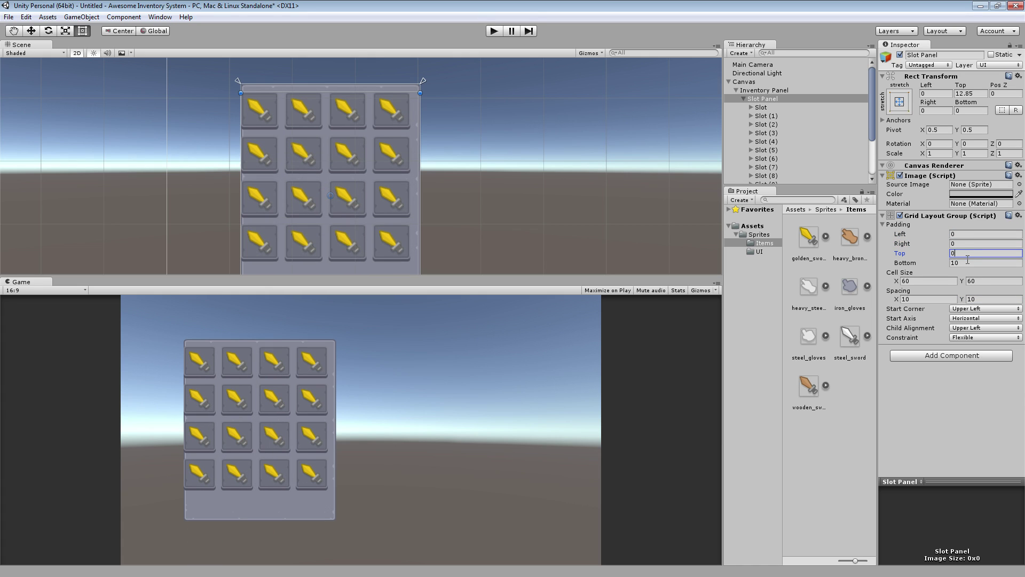
pyautogui.press('Tab')
pyautogui.write('0')
pyautogui.hotkey('ctrl', 'z')
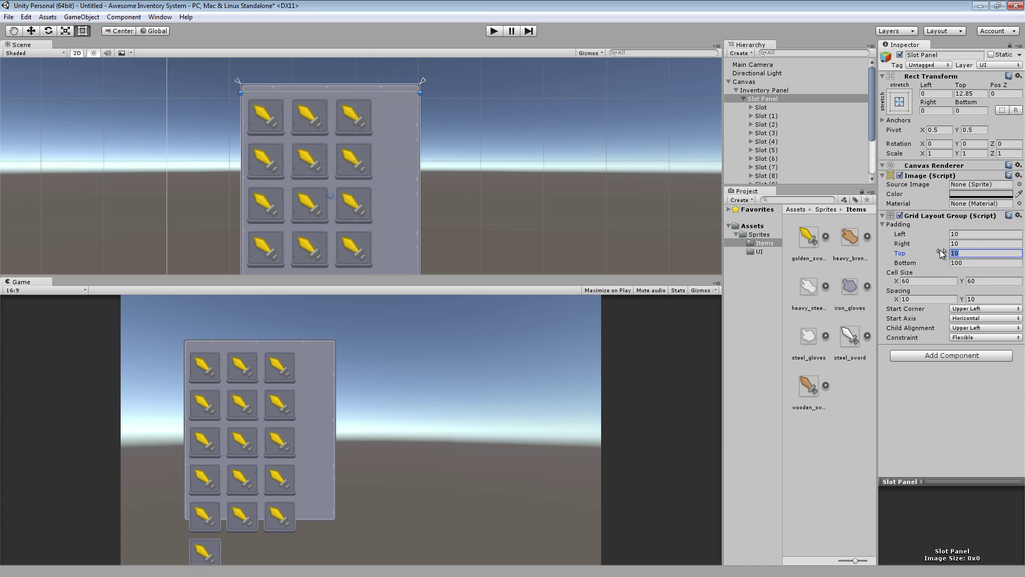
pyautogui.hotkey('ctrl', 'z')
pyautogui.hotkey('ctrl', 'y')
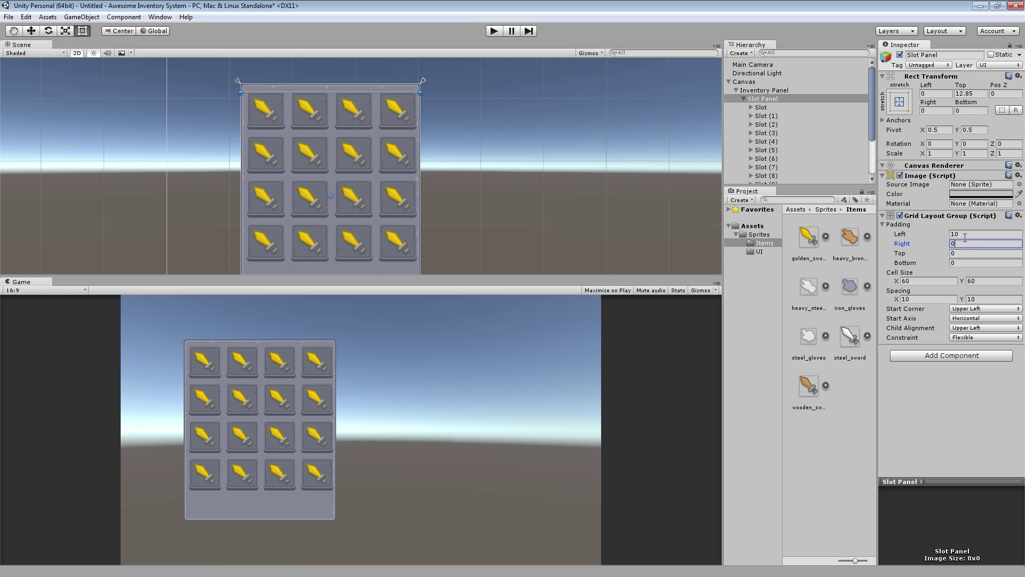
pyautogui.hotkey('ctrl', 'y')
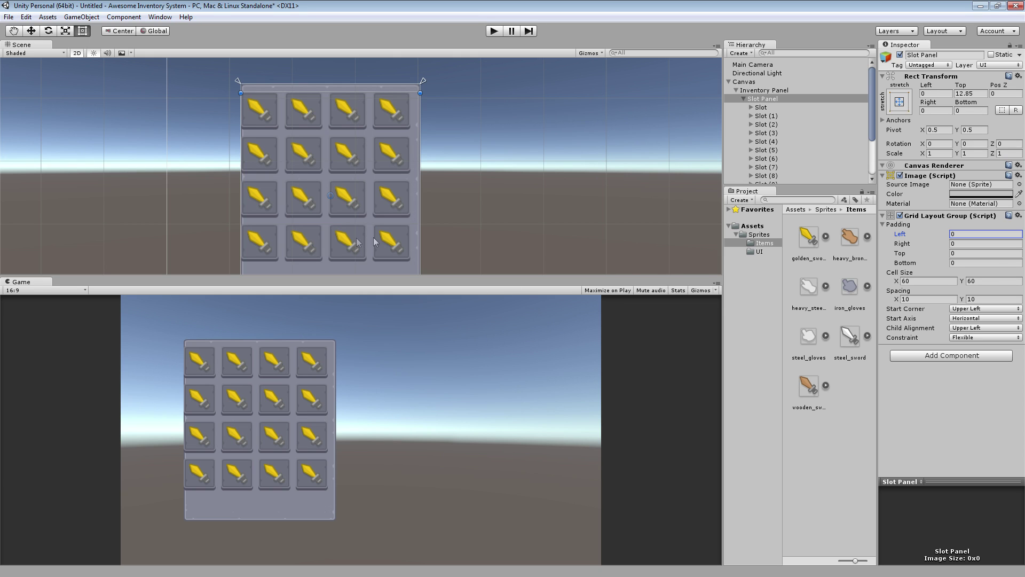
# Enlarge the Scene view and set the grid's Padding Left and Right to 10.
pyautogui.moveTo(380, 276); pyautogui.dragTo(377, 376)
pyautogui.scroll(2, 404, 265)
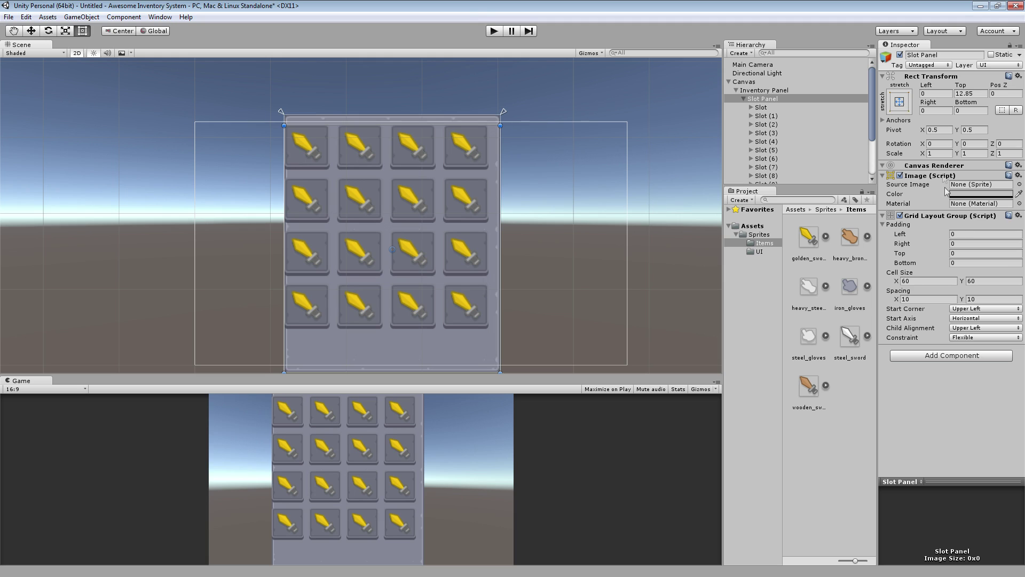
pyautogui.click(959, 233)
pyautogui.write('10')
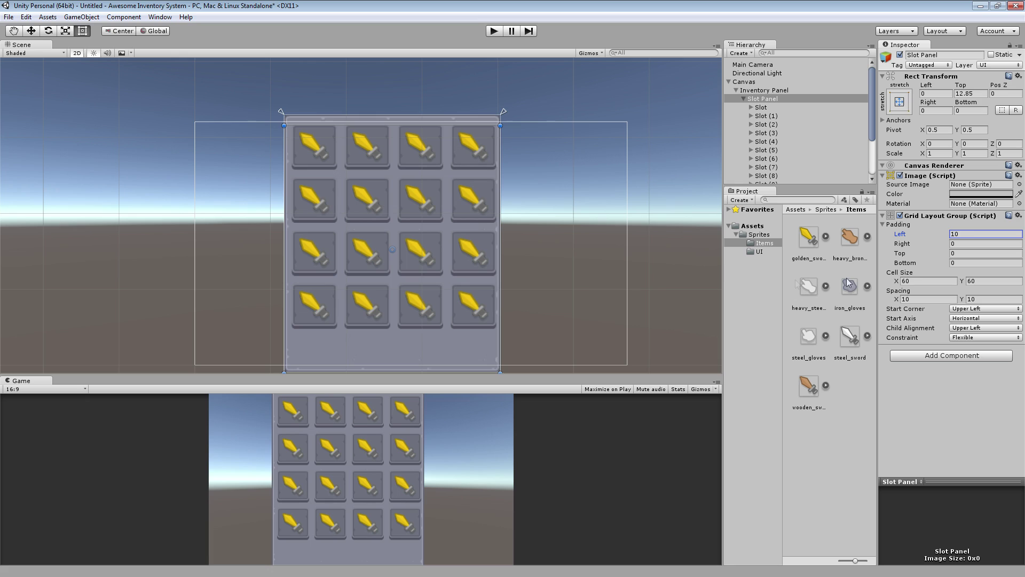
pyautogui.click(966, 244)
pyautogui.write('10')
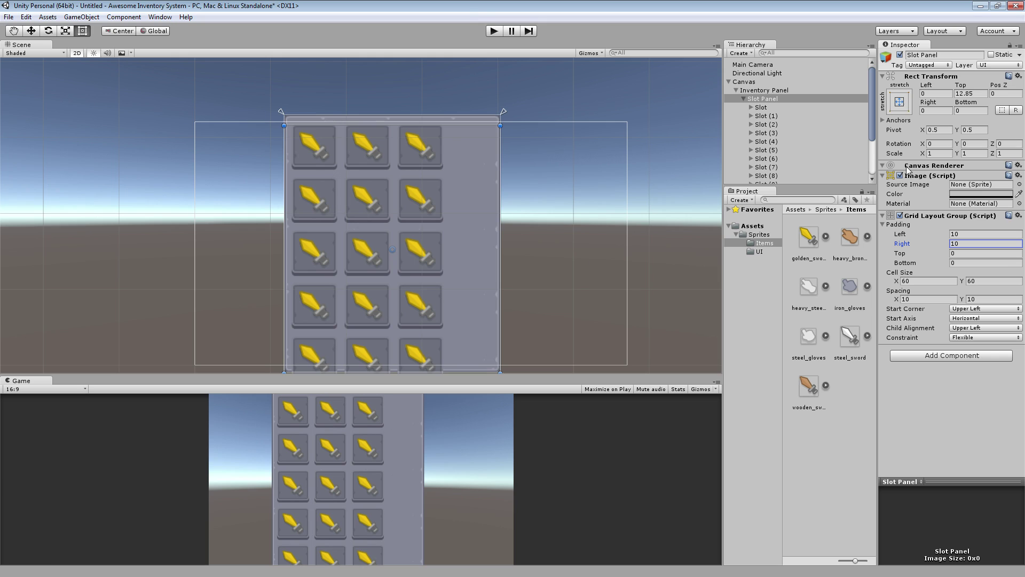
# Set the Inventory Panel's Rect Transform Width to 290 and enlarge the Game view.
pyautogui.click(775, 92)
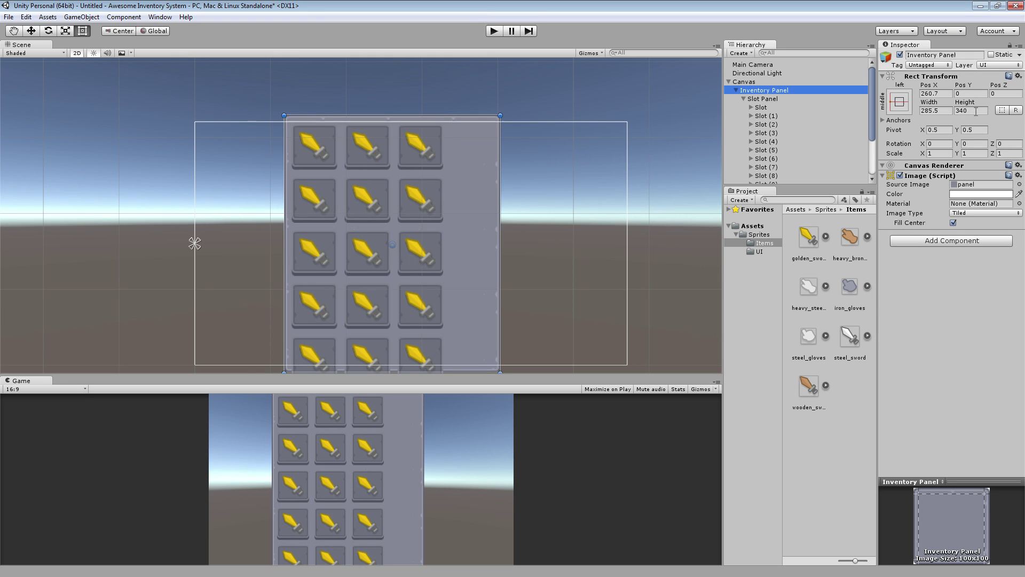
pyautogui.click(947, 111)
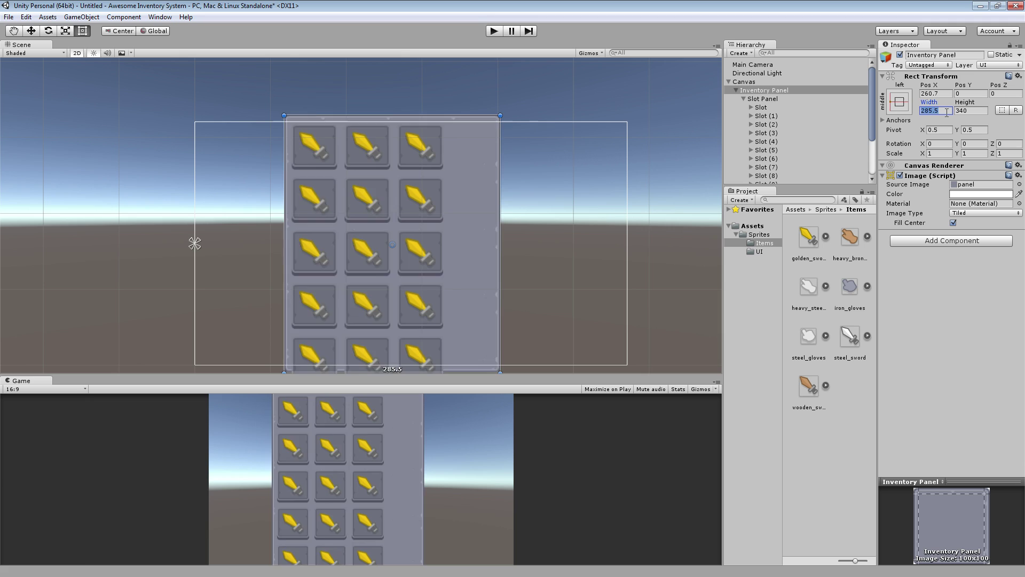
pyautogui.write('300')
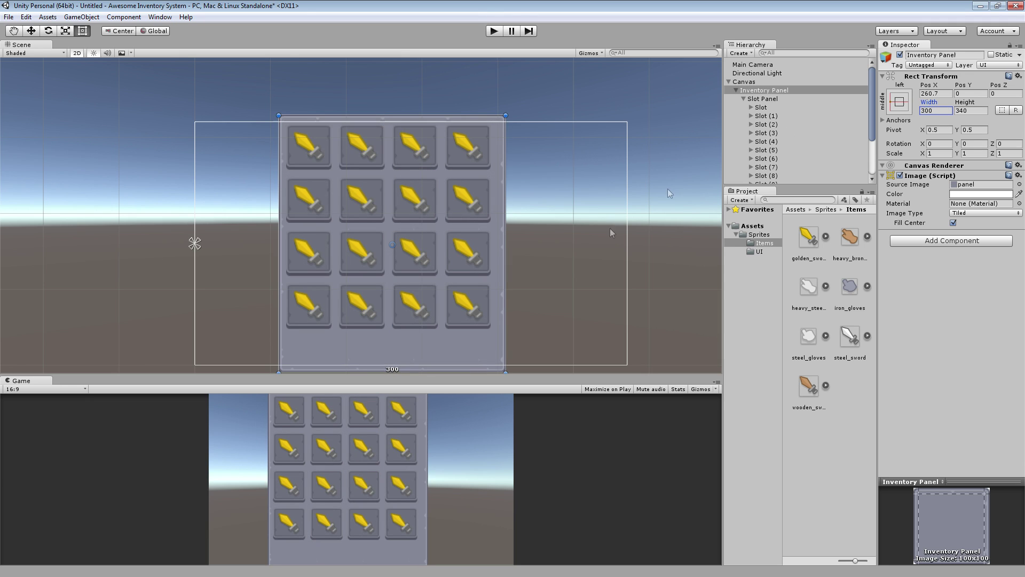
pyautogui.moveTo(949, 113); pyautogui.dragTo(889, 113)
pyautogui.write('280')
pyautogui.hotkey('ctrl', 'a')
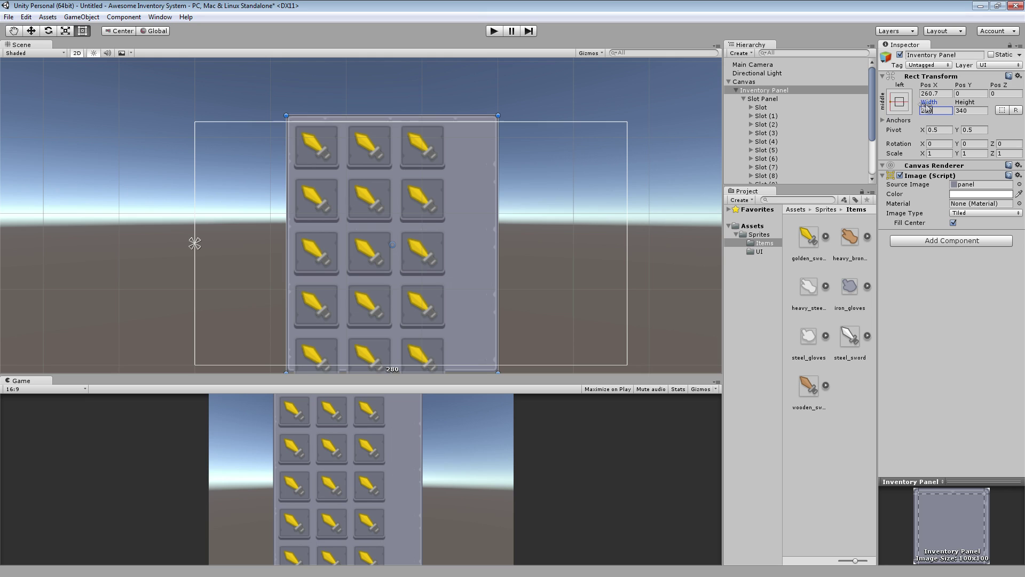
pyautogui.write('290')
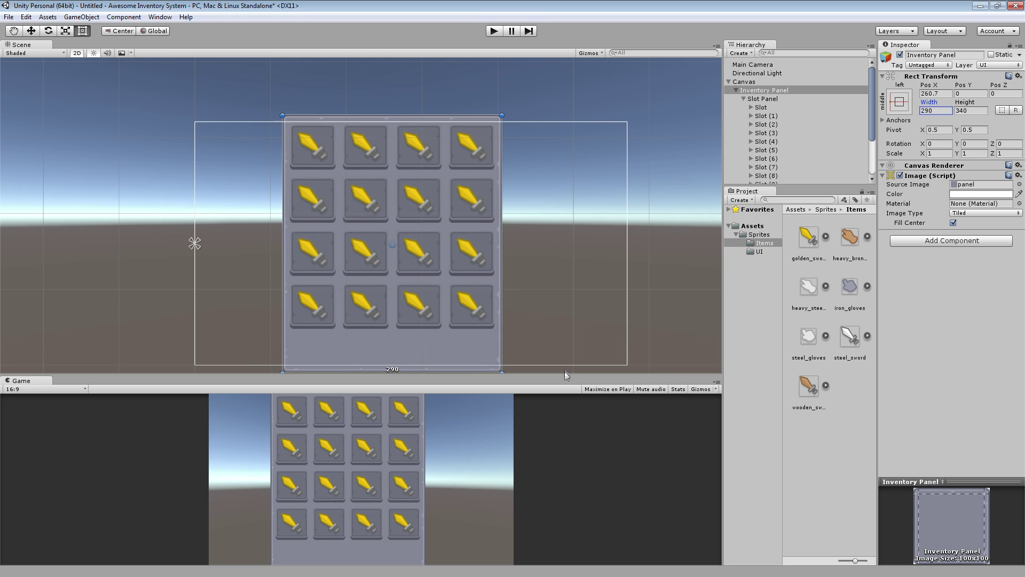
pyautogui.moveTo(568, 377); pyautogui.dragTo(481, 275)
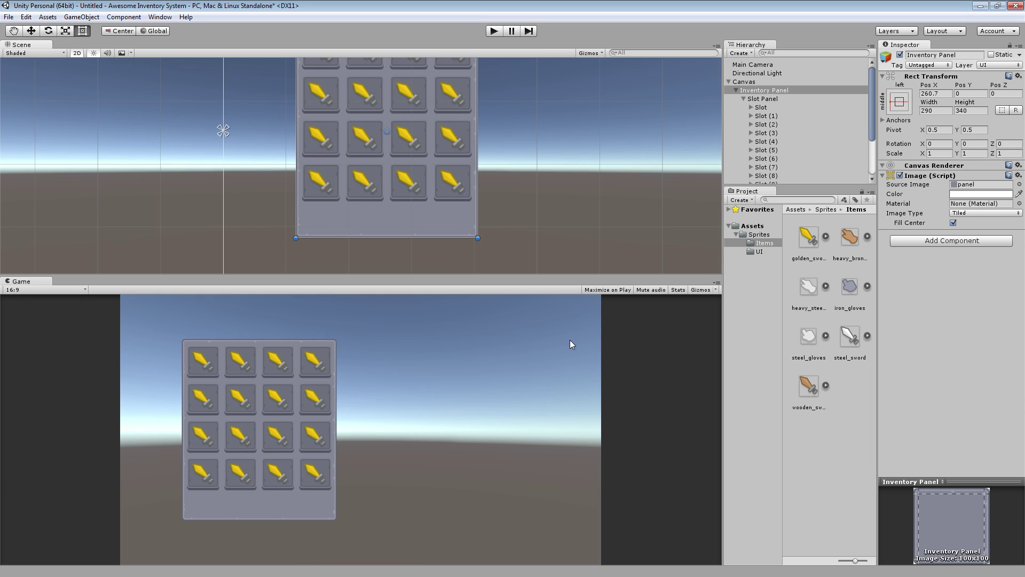
# Shorten the Inventory Panel by dragging its bottom edge up in the Scene view.
pyautogui.scroll(-3, 780, 116)
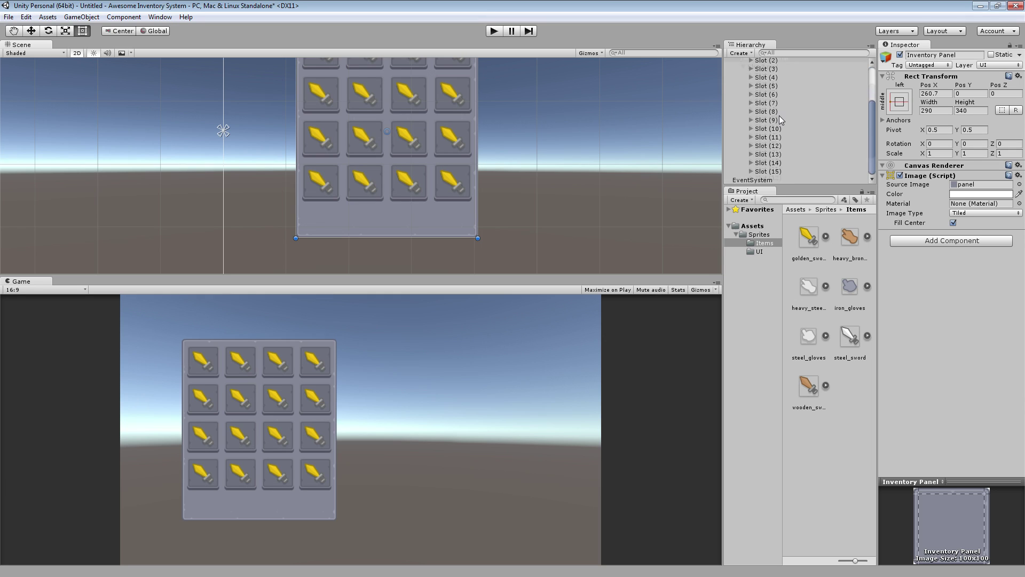
pyautogui.scroll(3, 780, 115)
pyautogui.click(744, 100)
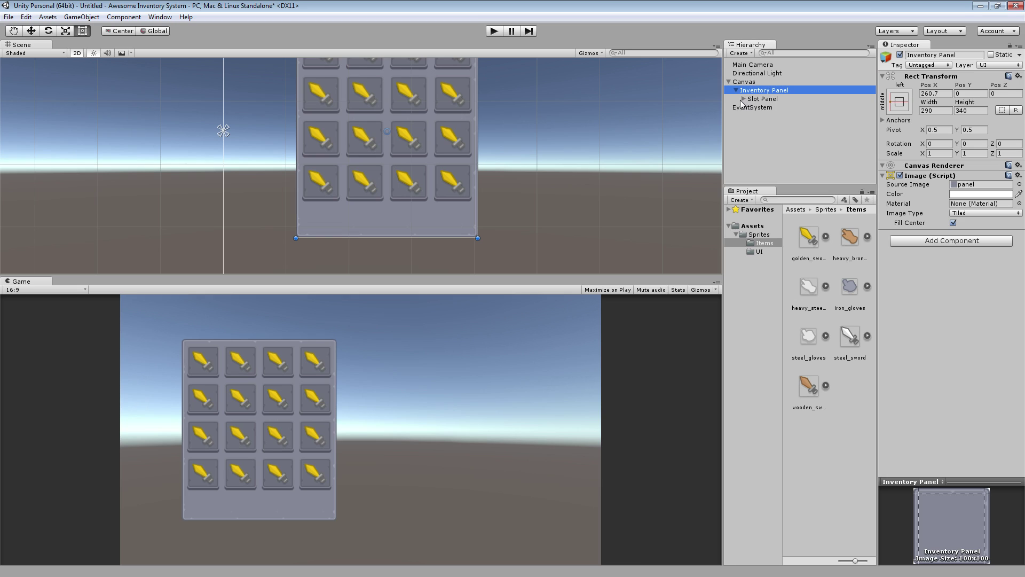
pyautogui.click(744, 99)
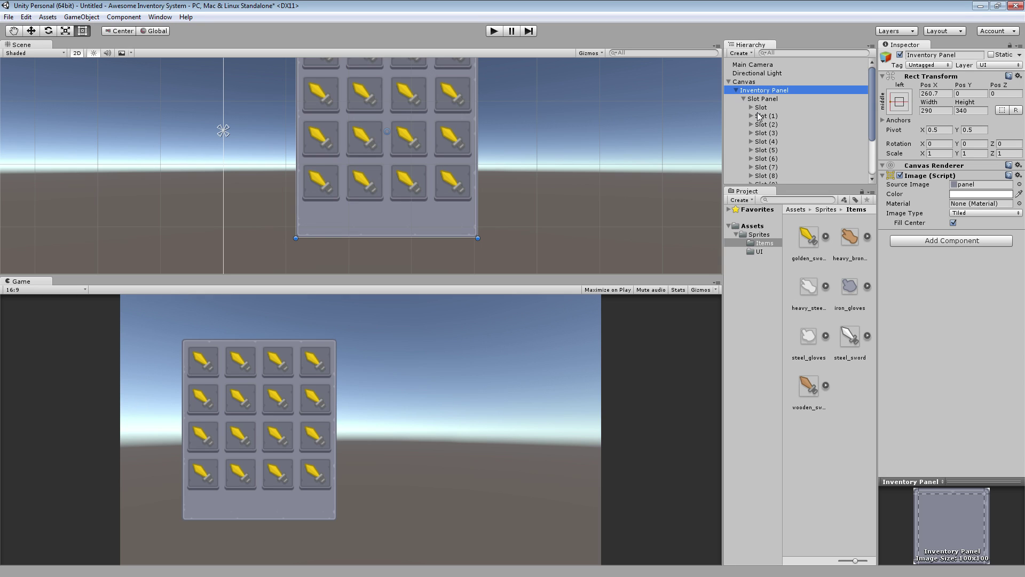
pyautogui.moveTo(372, 64); pyautogui.dragTo(386, 130, button='middle')
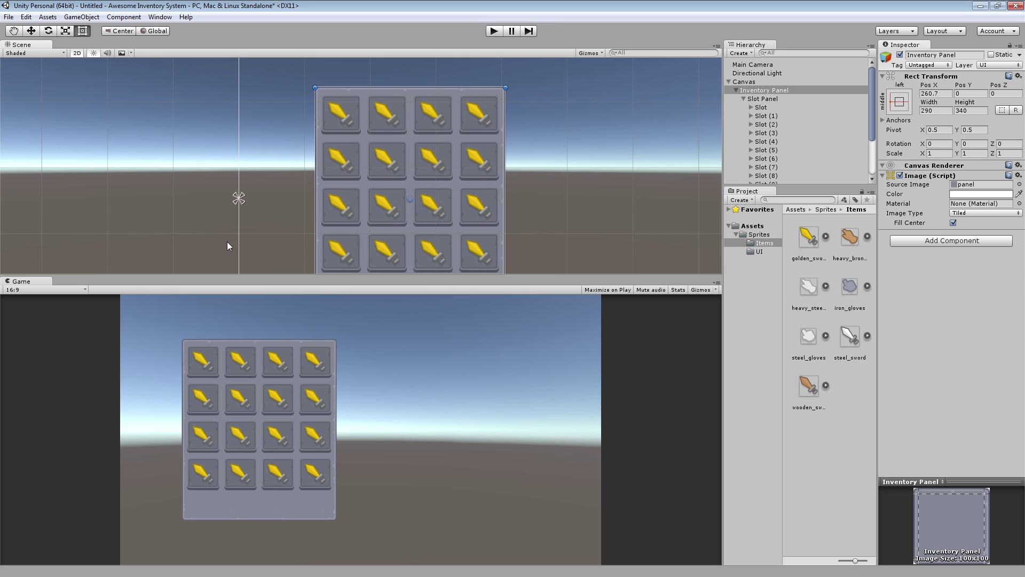
pyautogui.scroll(-2, 265, 220)
pyautogui.scroll(1, 463, 229)
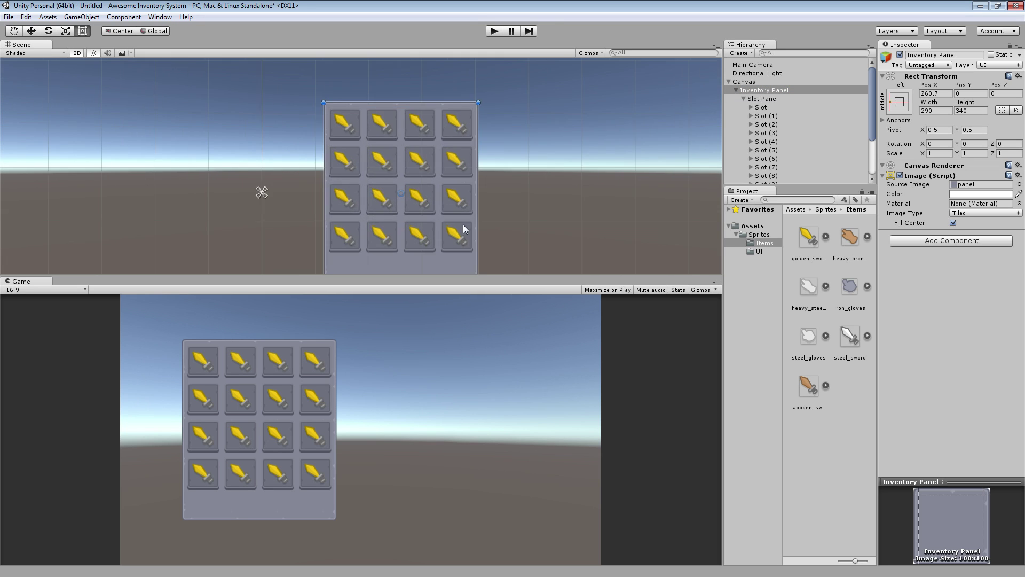
pyautogui.scroll(-2, 463, 225)
pyautogui.moveTo(454, 270); pyautogui.dragTo(469, 201, button='middle')
pyautogui.scroll(3, 466, 201)
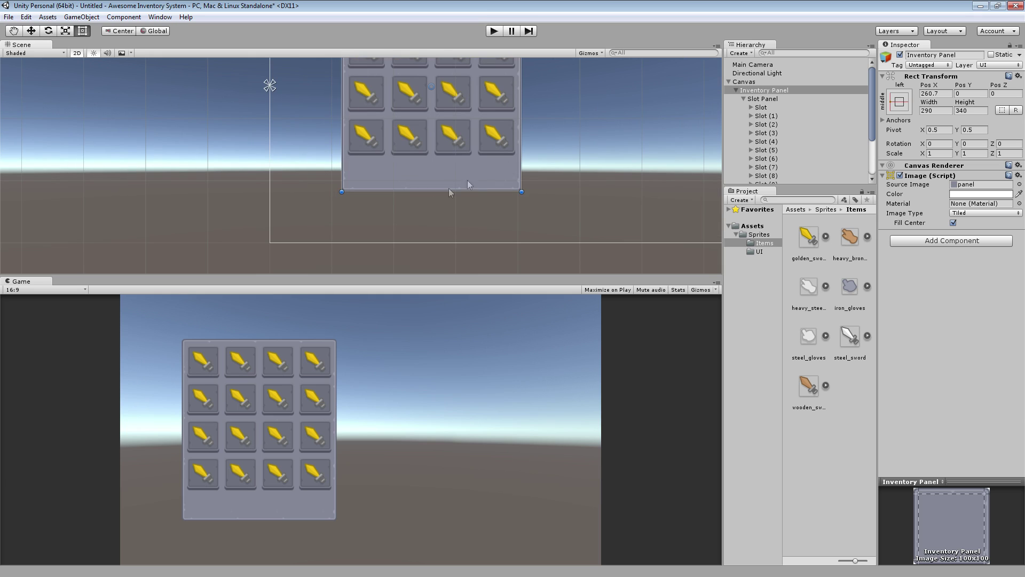
pyautogui.moveTo(450, 191); pyautogui.dragTo(446, 164)
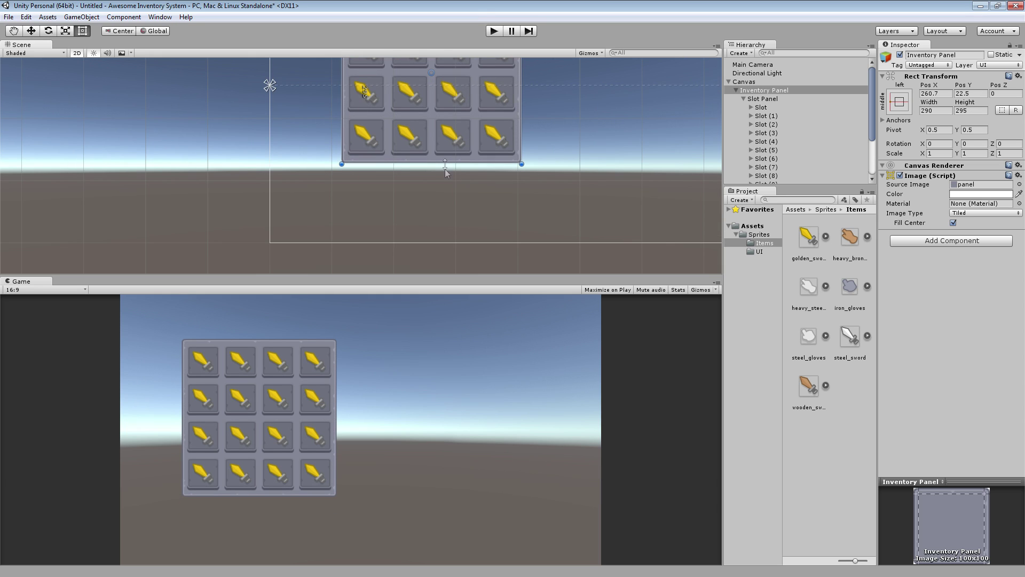
pyautogui.moveTo(446, 172); pyautogui.dragTo(403, 225, button='middle')
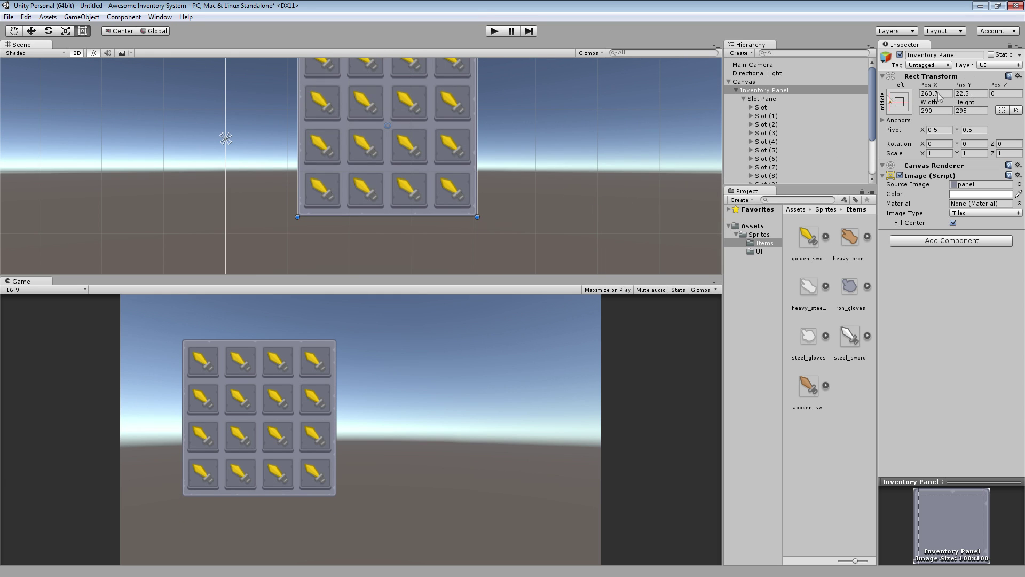
# Set the Inventory Panel's Height to 300.
pyautogui.click(973, 110)
pyautogui.write('280')
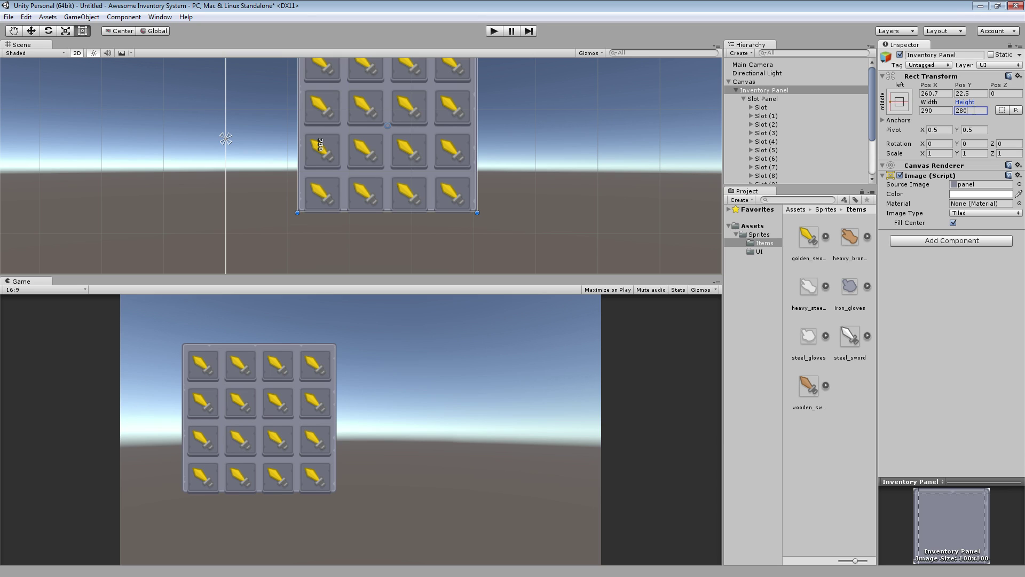
pyautogui.press('BackSpace')
pyautogui.press('BackSpace')
pyautogui.press('BackSpace')
pyautogui.write('300')
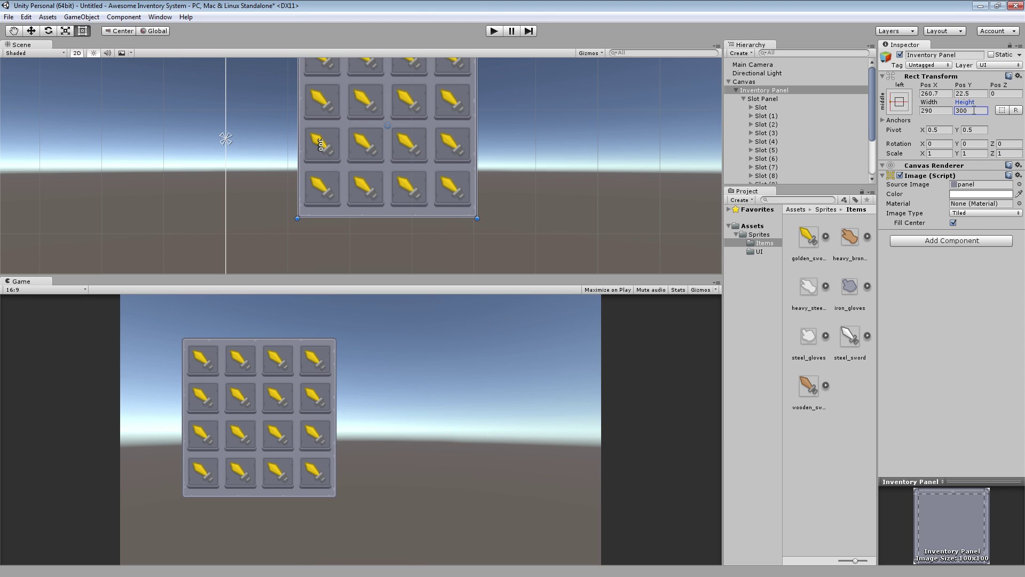
pyautogui.doubleClick(790, 99)
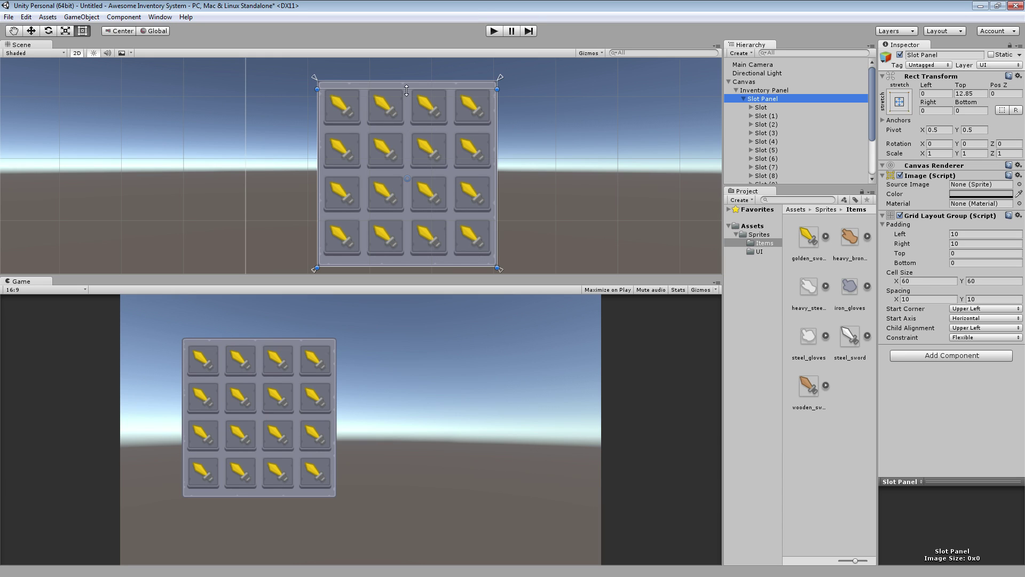
# Move the Slot Panel's top edge down, setting its Rect Transform Top to 20.
pyautogui.moveTo(407, 90); pyautogui.dragTo(406, 94)
pyautogui.click(975, 94)
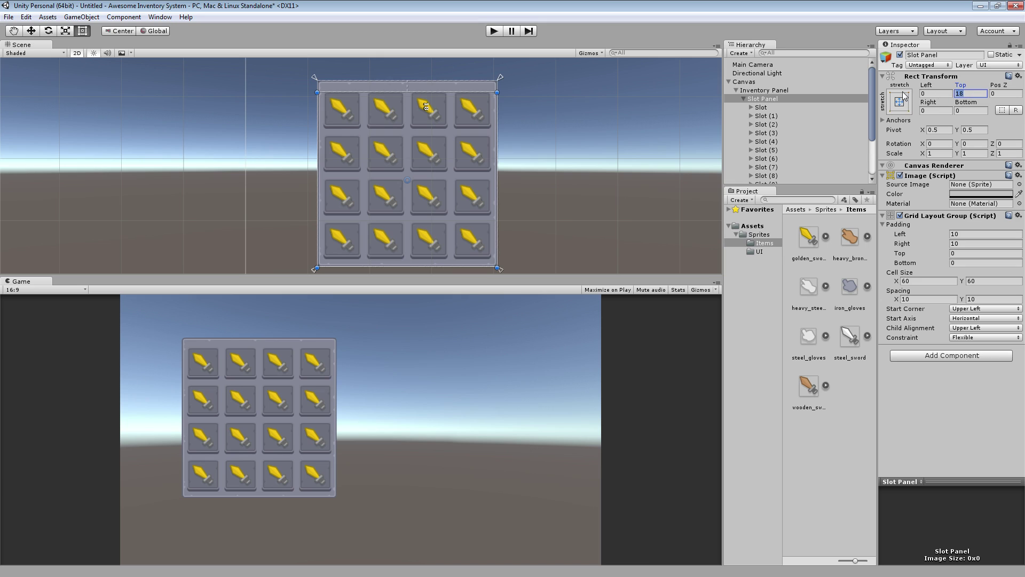
pyautogui.write('20')
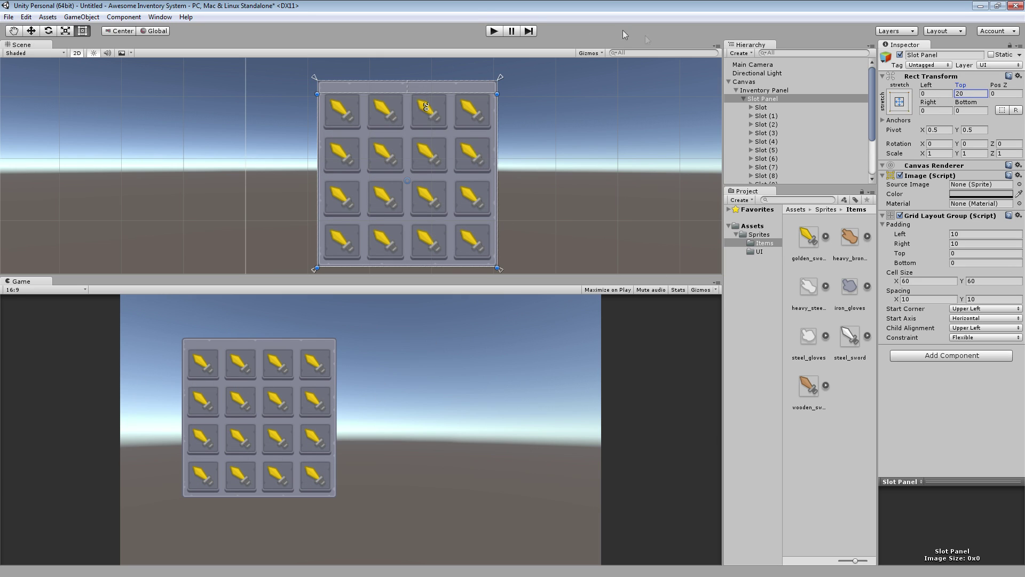
pyautogui.click(743, 99)
pyautogui.click(764, 90)
pyautogui.rightClick(759, 91)
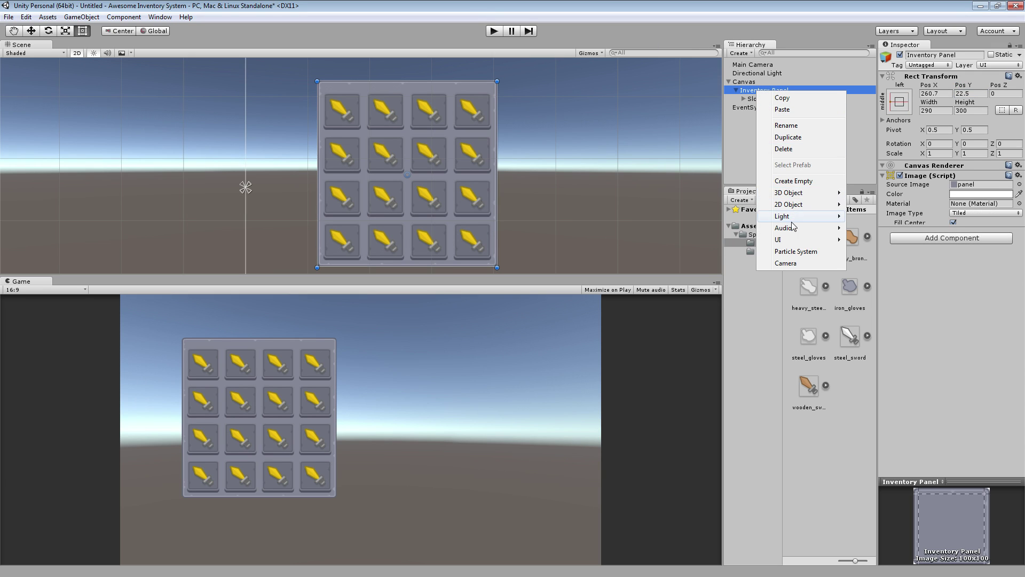
# Add a UI Panel under Inventory Panel, shrink it to a top strip, and name it 'Title Panel'.
pyautogui.moveTo(790, 239)
pyautogui.click(871, 241)
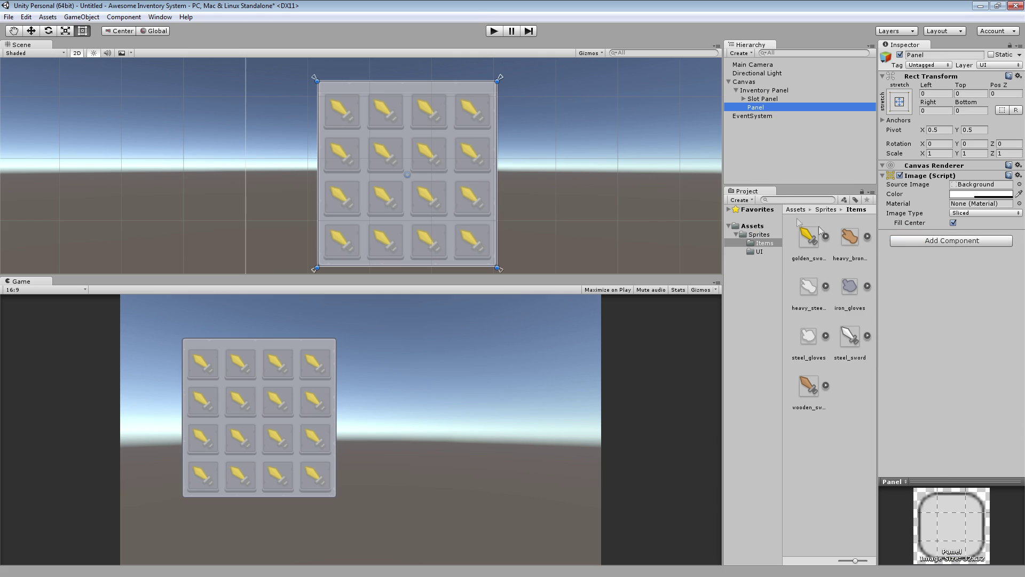
pyautogui.moveTo(452, 271); pyautogui.dragTo(424, 93)
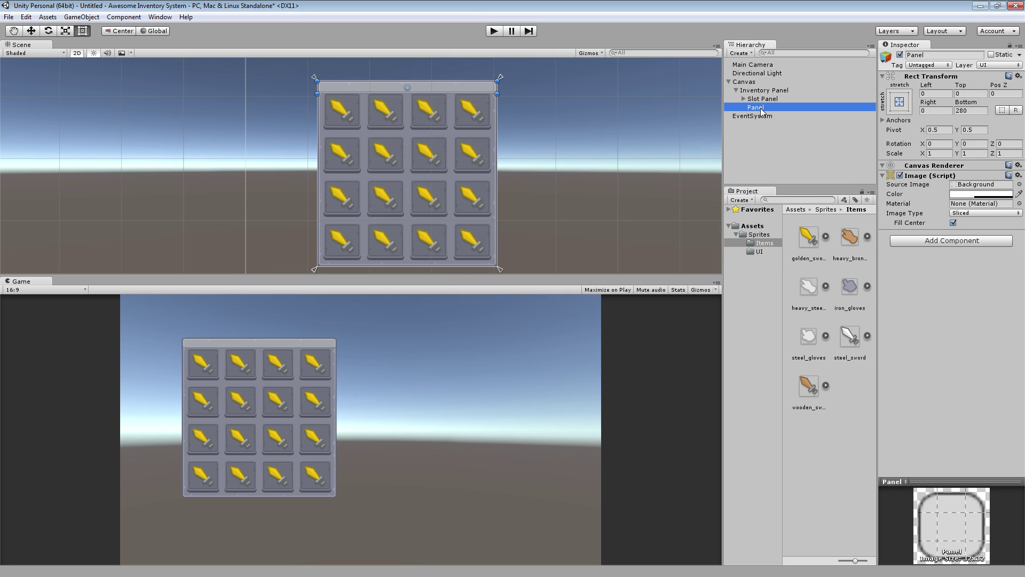
pyautogui.click(761, 109)
pyautogui.write('Title Panel')
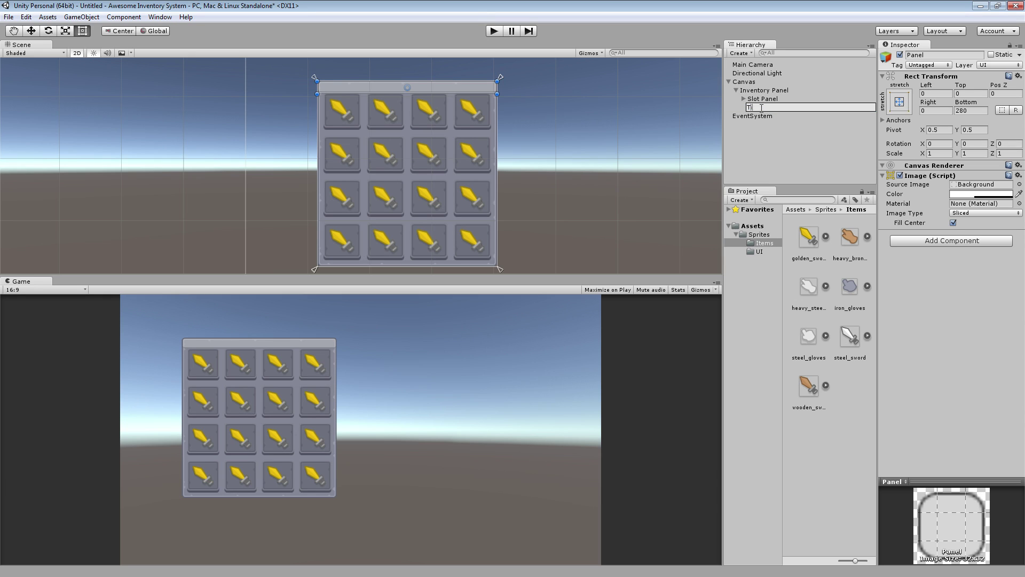
pyautogui.press('Return')
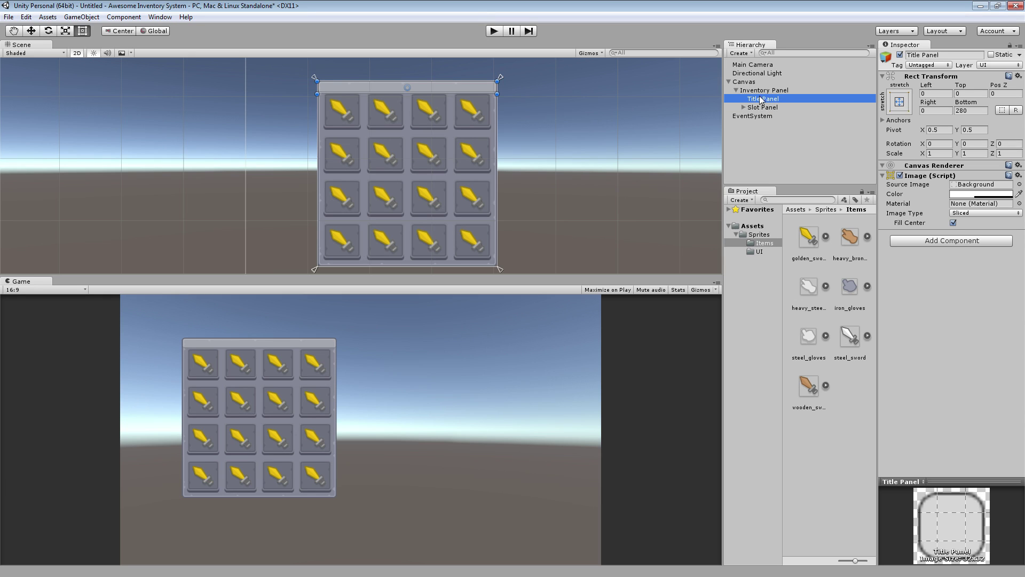
pyautogui.rightClick(762, 100)
# Add a UI Text child to the Title Panel and name it 'Title'.
pyautogui.moveTo(804, 247)
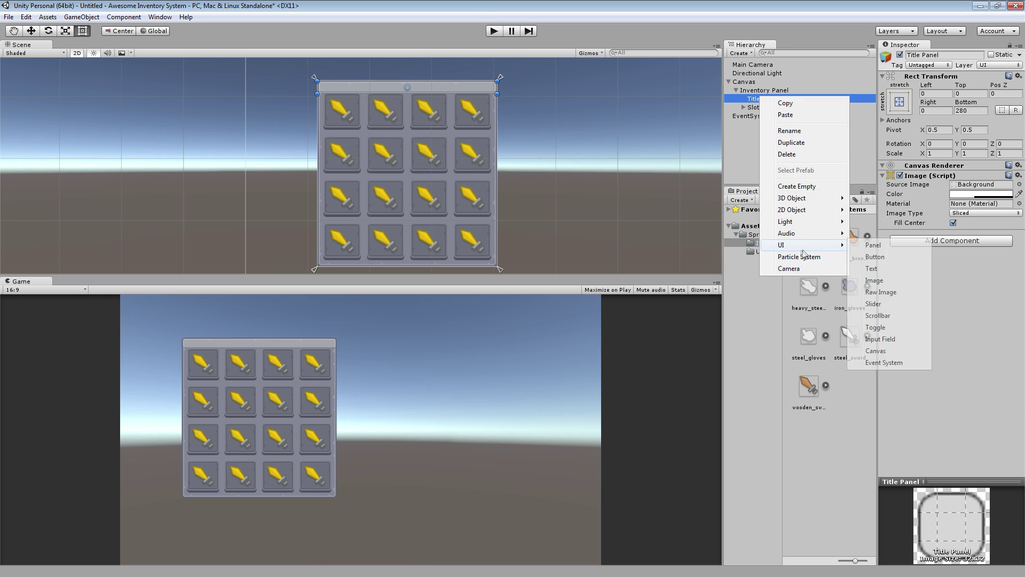
pyautogui.click(880, 273)
pyautogui.click(770, 109)
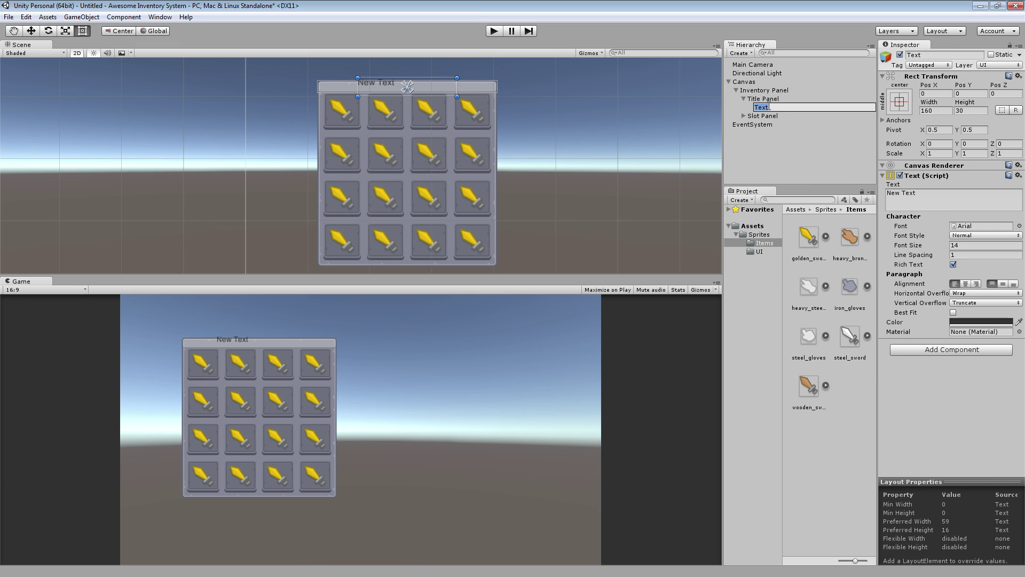
pyautogui.write('Title')
pyautogui.press('Return')
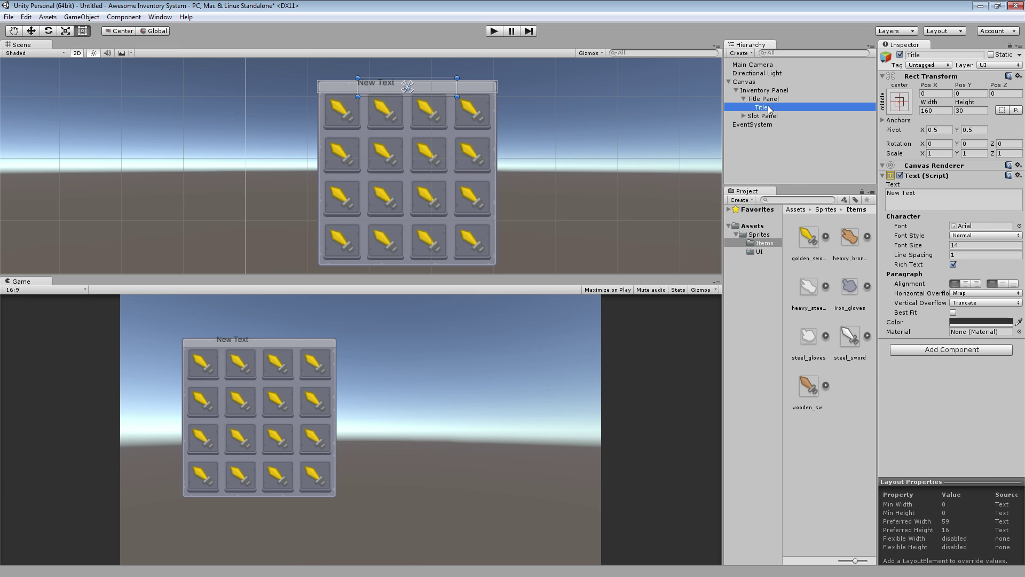
# Align the Title text to Center and Middle and resize its box to height 20.
pyautogui.click(965, 283)
pyautogui.click(1003, 284)
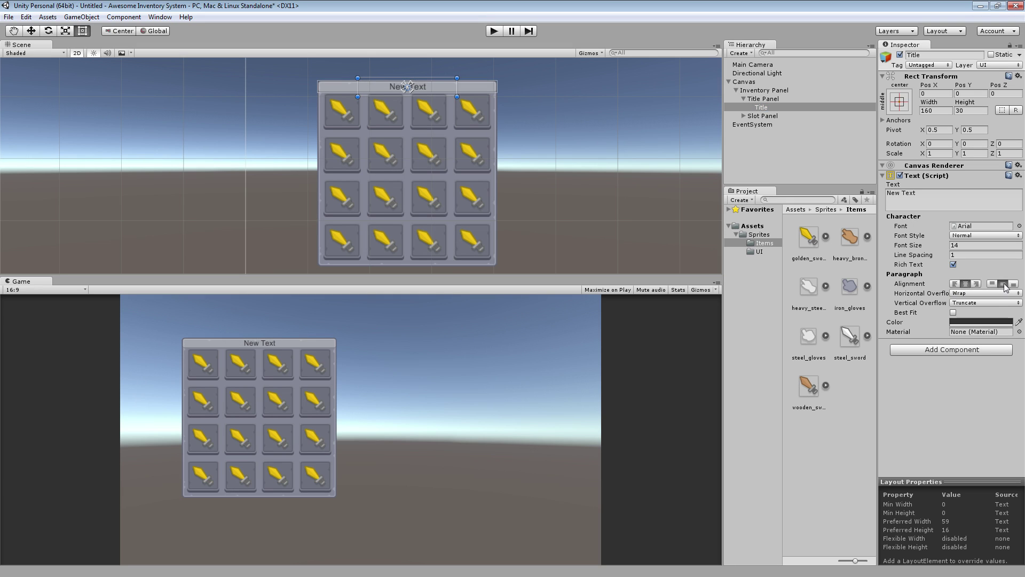
pyautogui.scroll(1, 415, 80)
pyautogui.scroll(4, 389, 191)
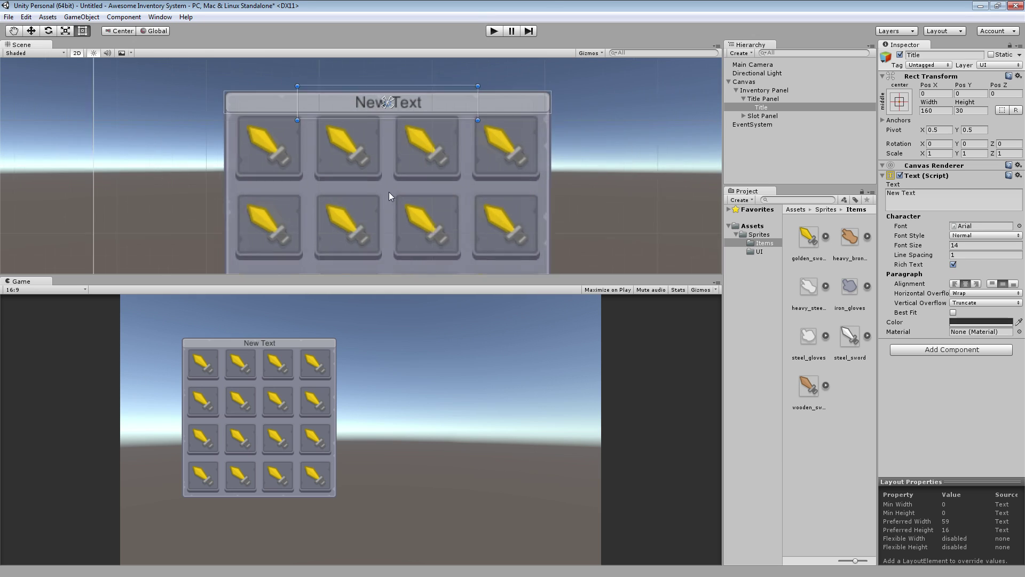
pyautogui.moveTo(378, 184); pyautogui.dragTo(374, 176)
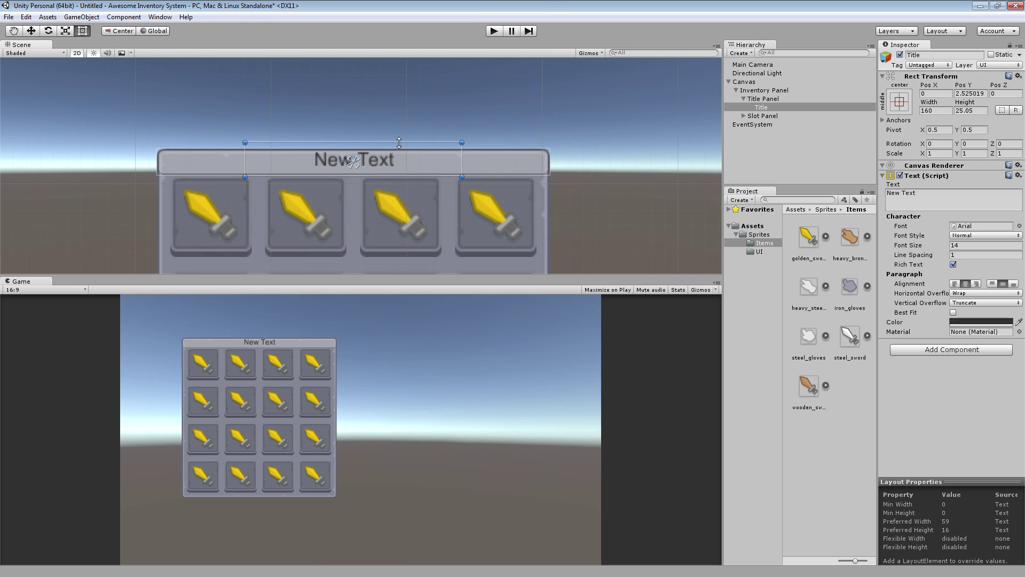
pyautogui.moveTo(399, 143); pyautogui.dragTo(399, 150)
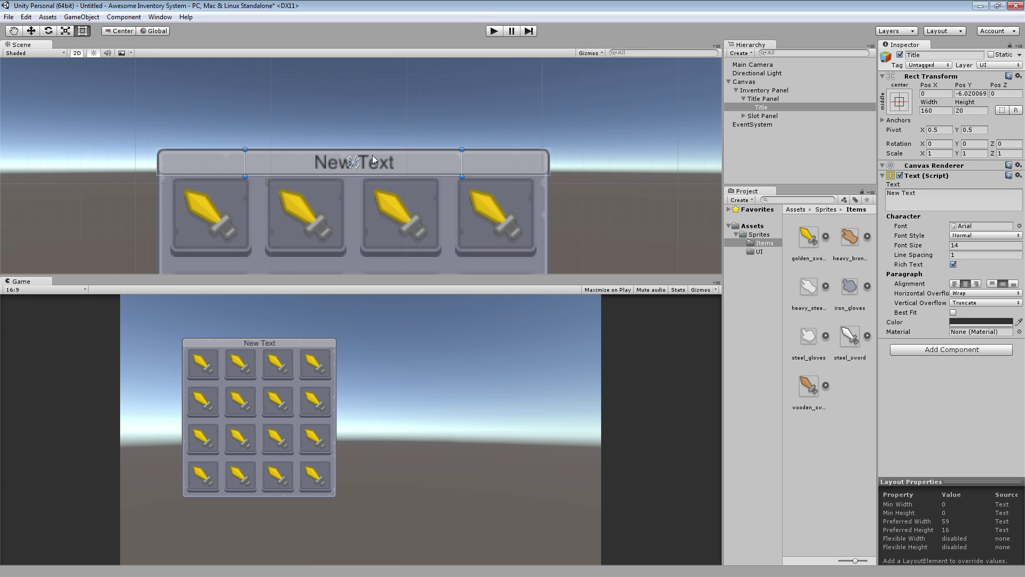
# Give the Title Panel the button_long sprite with Tiled image type.
pyautogui.click(764, 99)
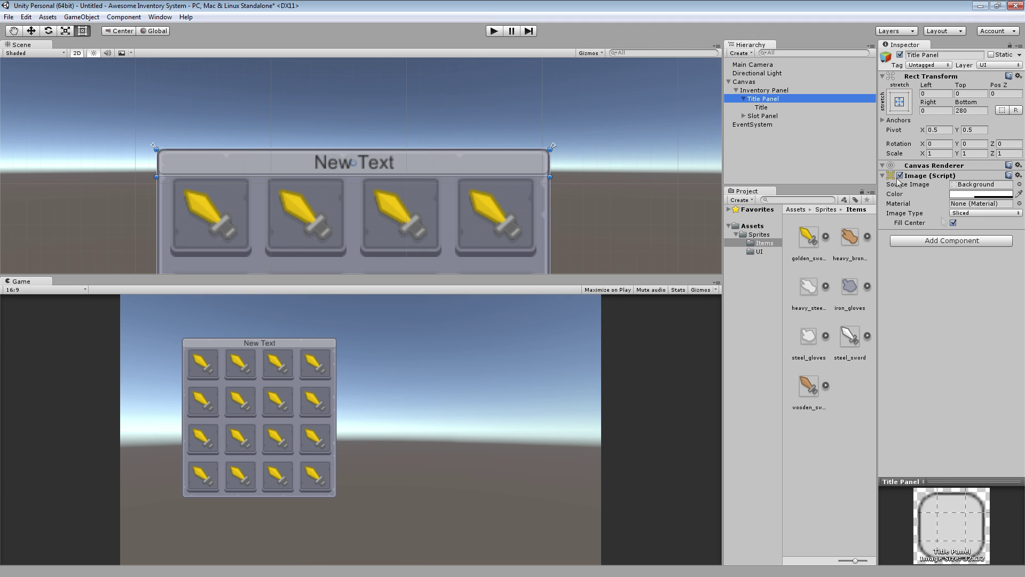
pyautogui.click(1019, 184)
pyautogui.scroll(3, 565, 368)
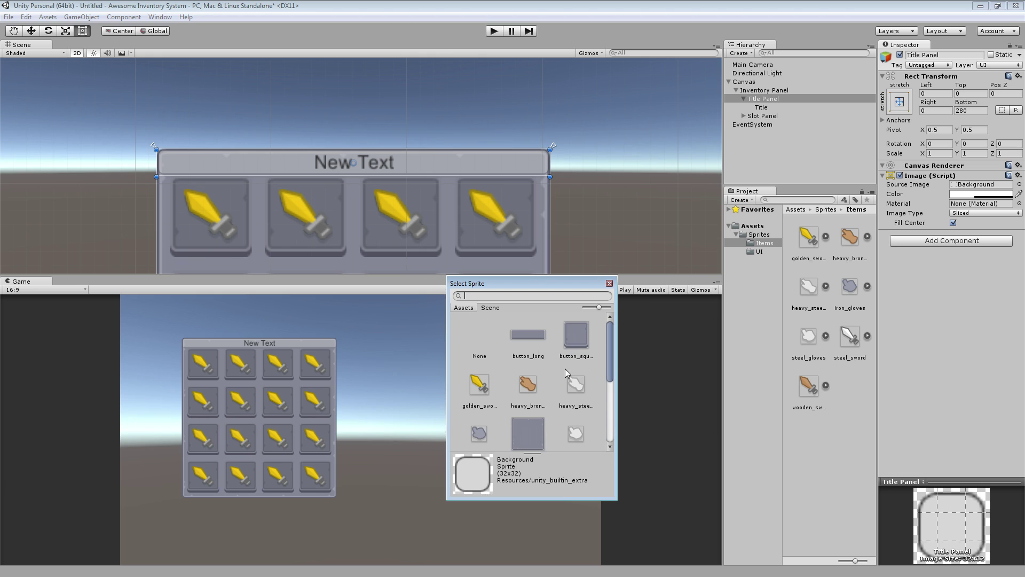
pyautogui.doubleClick(529, 335)
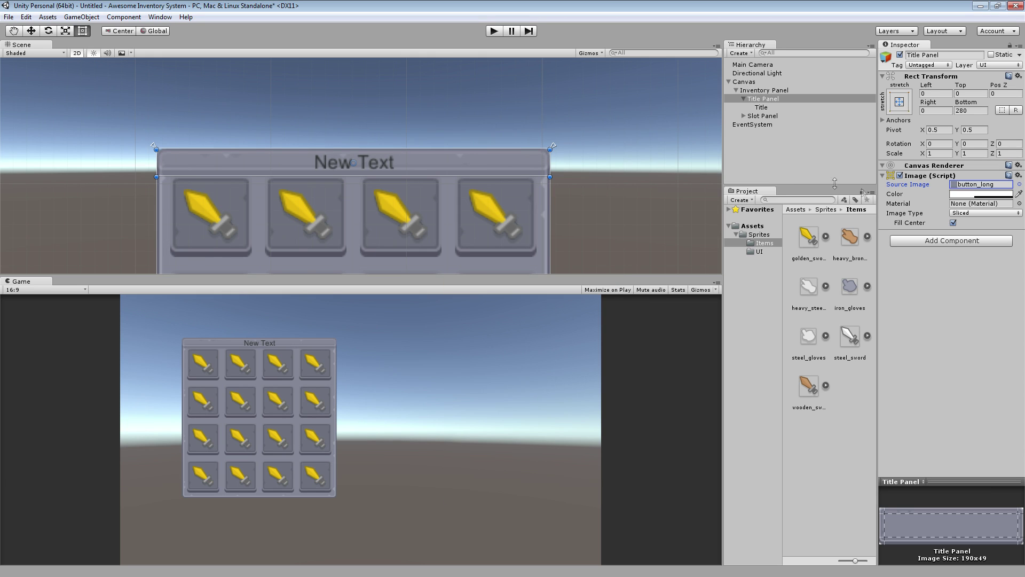
pyautogui.click(985, 213)
pyautogui.click(983, 248)
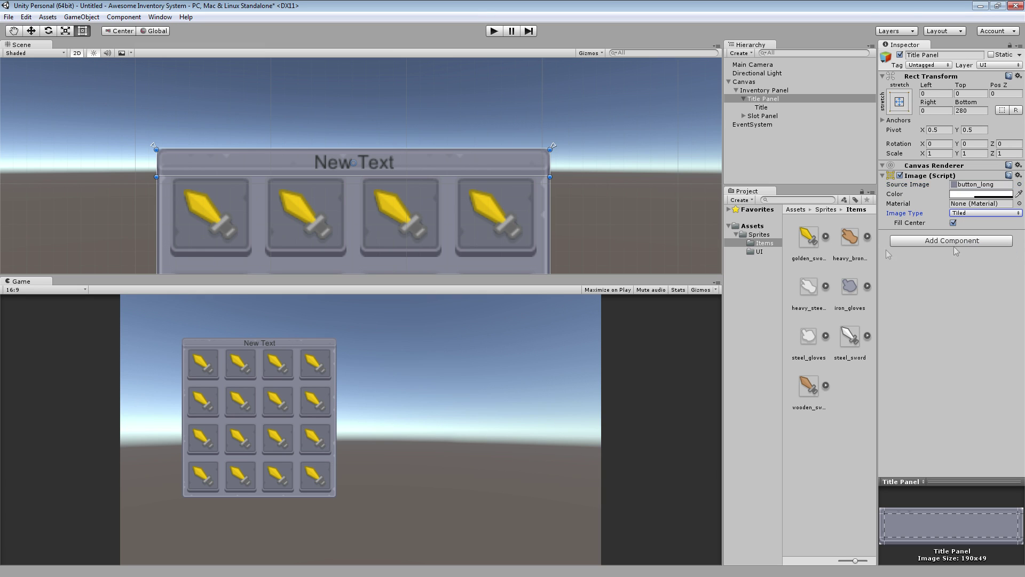
# Narrow the Title Panel, lower its colour alpha to 100, and raise it above the inventory.
pyautogui.scroll(2, 440, 224)
pyautogui.scroll(-2, 441, 223)
pyautogui.moveTo(647, 163); pyautogui.dragTo(482, 162)
pyautogui.click(973, 195)
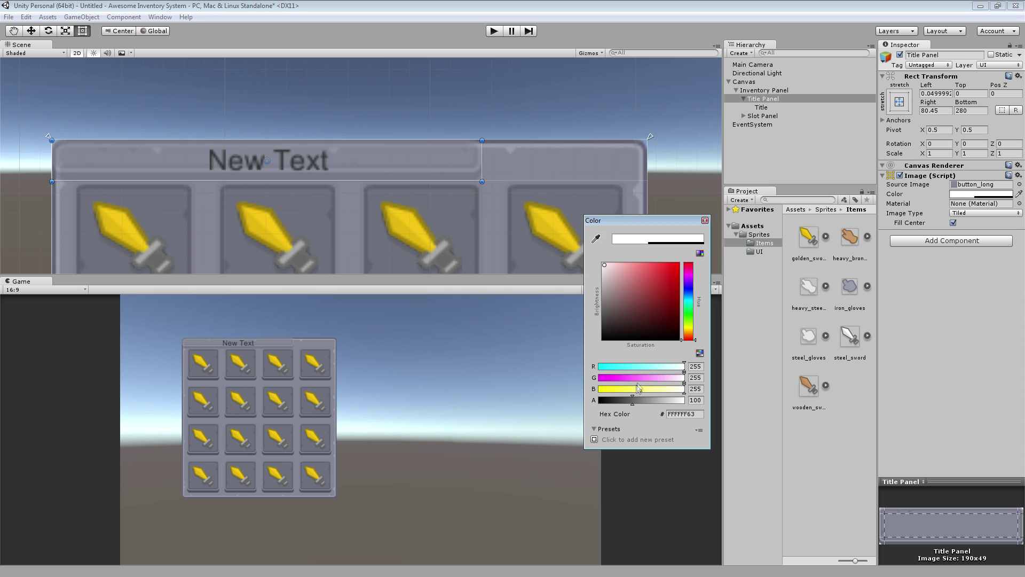
pyautogui.moveTo(635, 400); pyautogui.dragTo(667, 405)
pyautogui.click(705, 220)
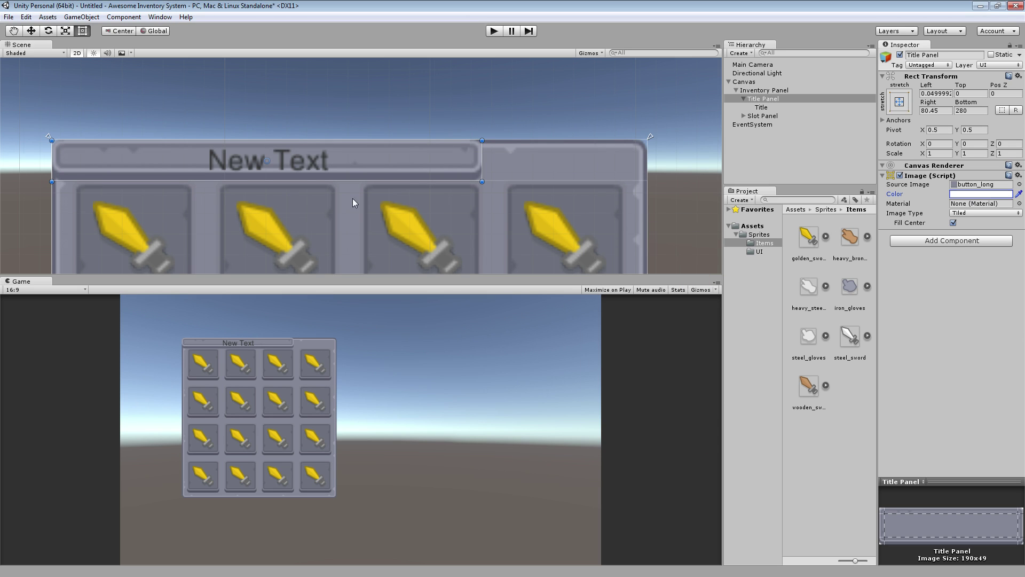
pyautogui.moveTo(340, 158); pyautogui.dragTo(386, 177, button='middle')
pyautogui.moveTo(389, 178); pyautogui.dragTo(498, 137)
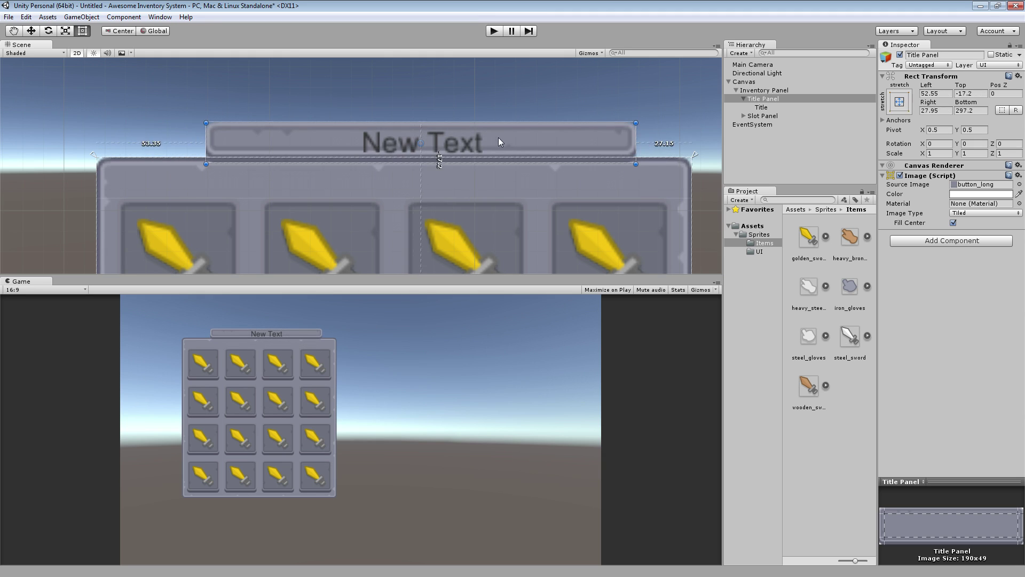
# Anchor the Title Panel to centre, centre it over the inventory, and narrow it to about 105 wide.
pyautogui.click(744, 99)
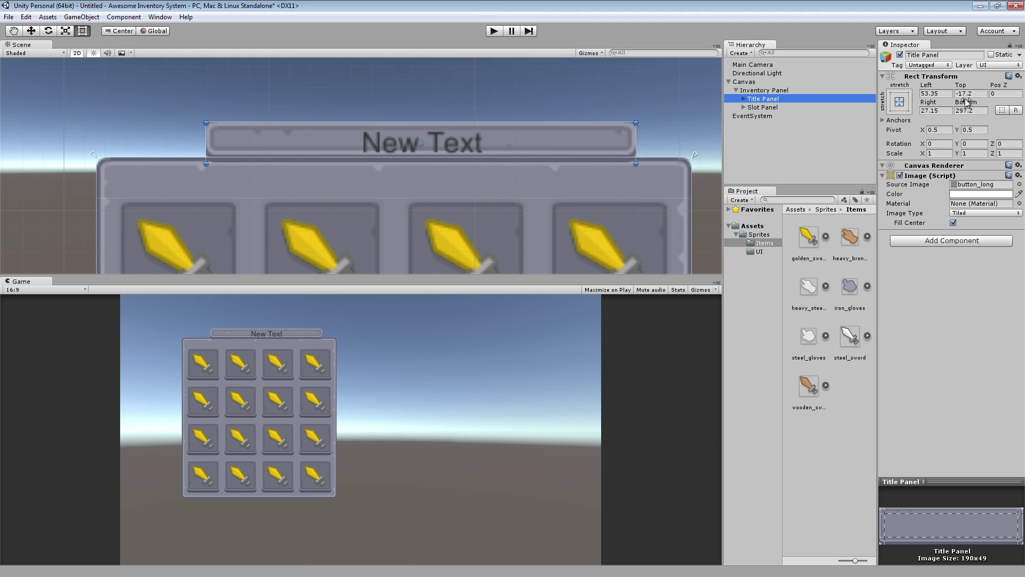
pyautogui.click(900, 103)
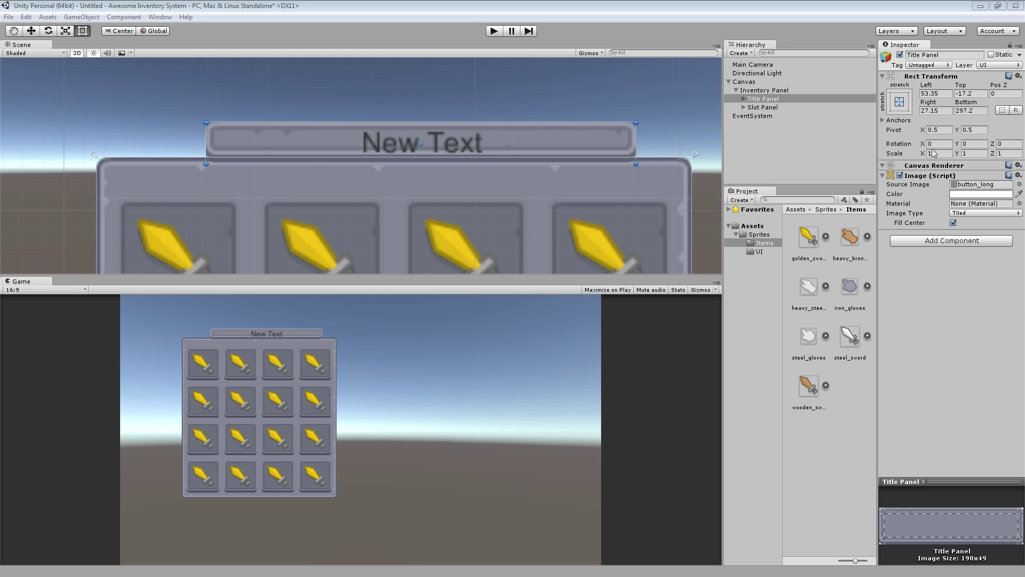
pyautogui.click(956, 195)
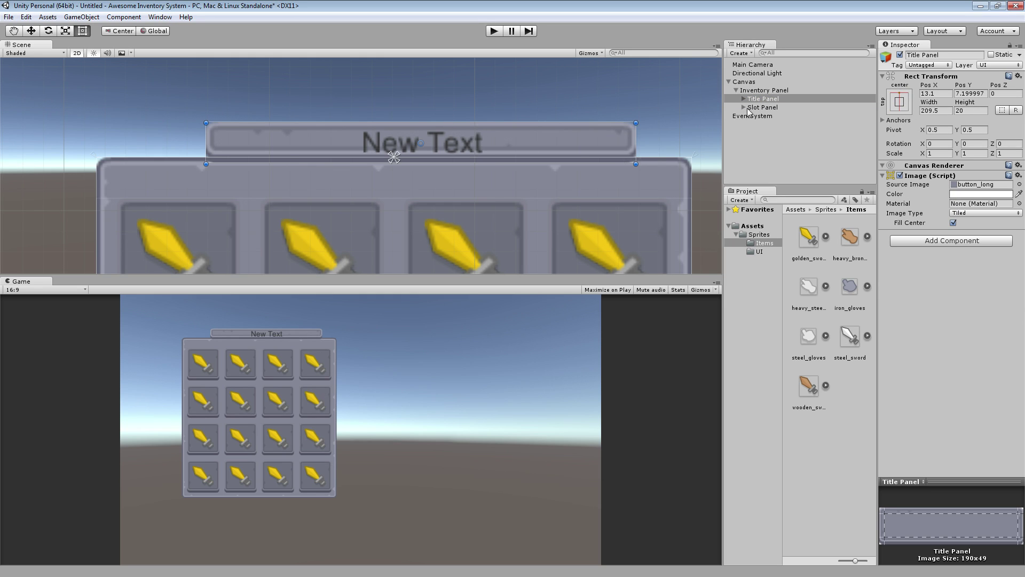
pyautogui.moveTo(566, 138); pyautogui.dragTo(531, 144)
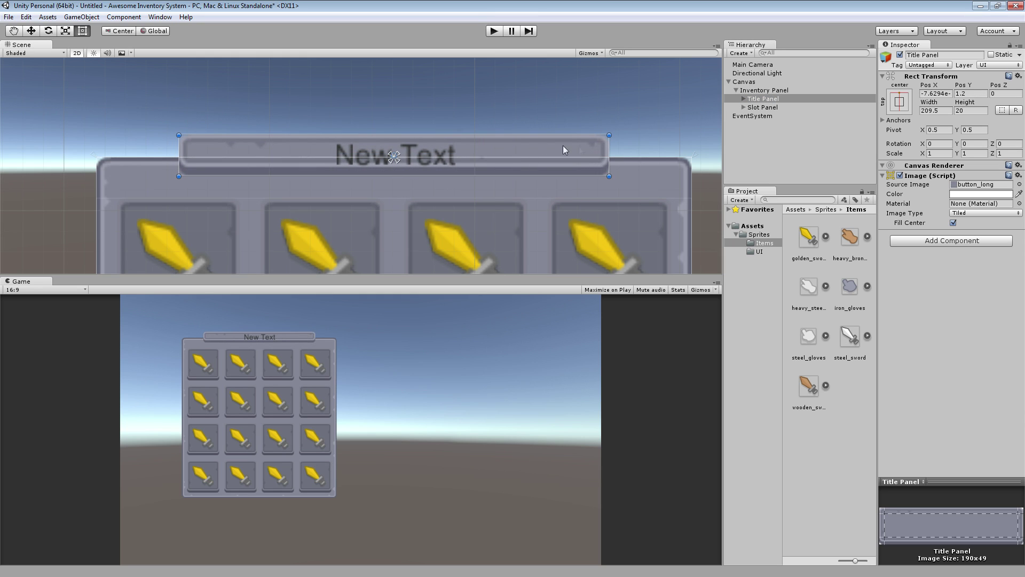
pyautogui.moveTo(608, 156); pyautogui.dragTo(485, 145)
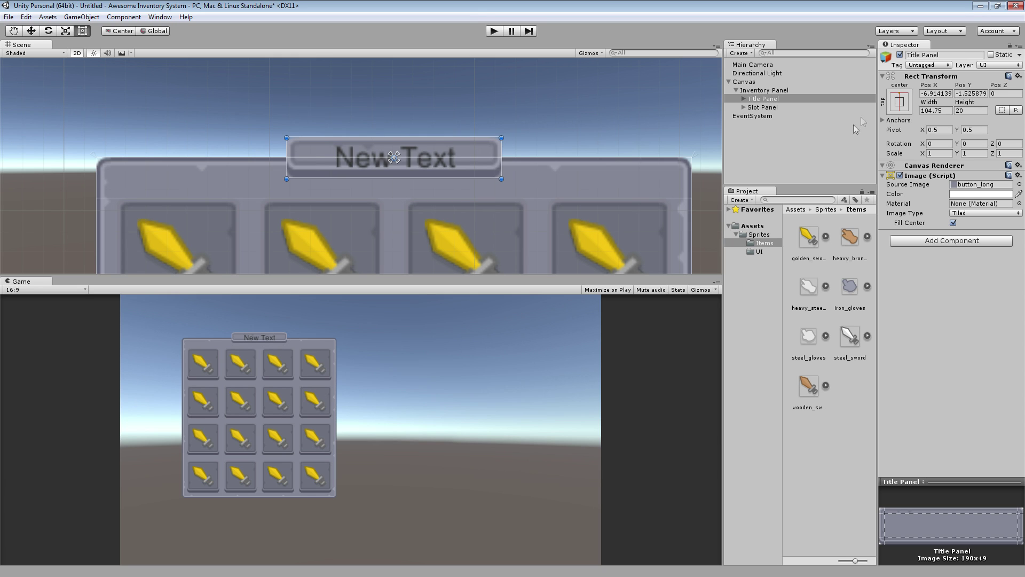
pyautogui.click(744, 99)
pyautogui.click(762, 107)
pyautogui.scroll(5, 319, 180)
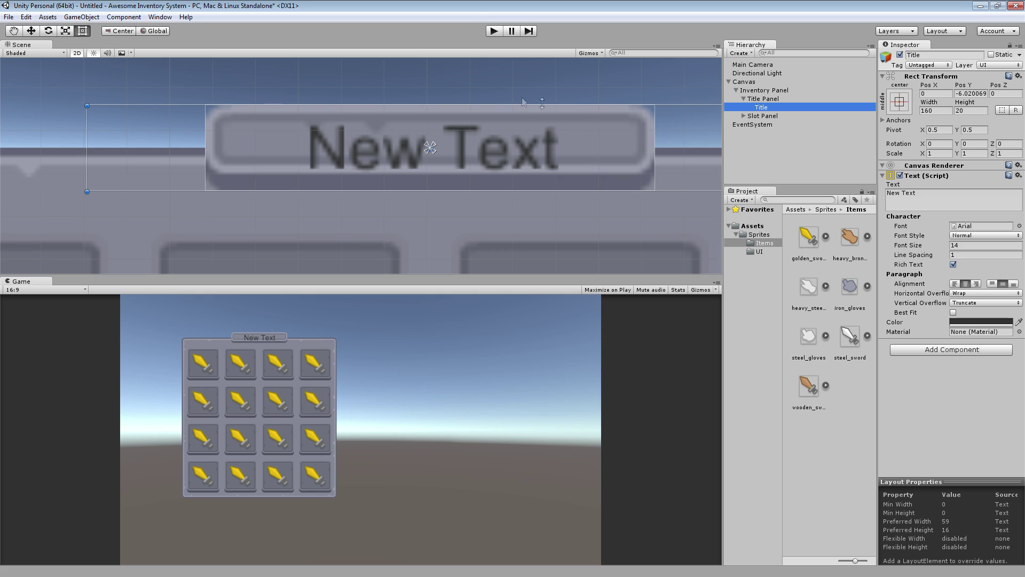
# Shrink the Title text box to height 16, placing it at Pos Y 2.
pyautogui.click(512, 104)
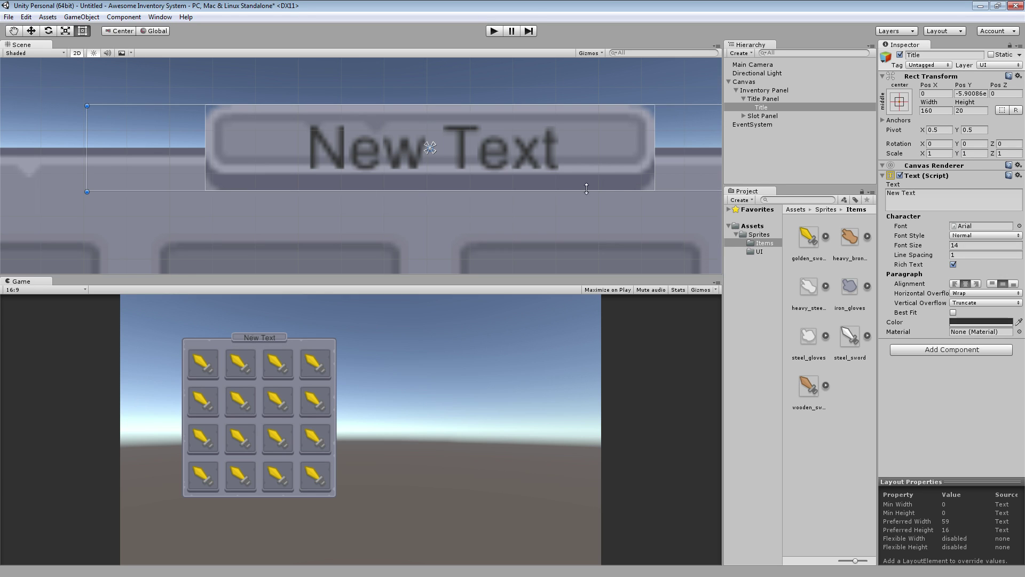
pyautogui.moveTo(586, 188); pyautogui.dragTo(588, 172)
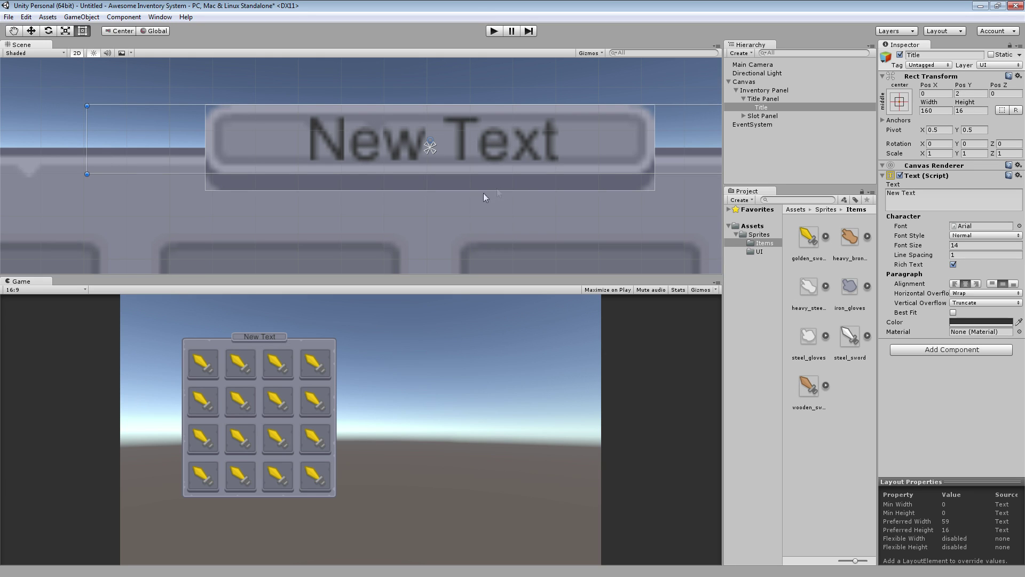
pyautogui.click(927, 199)
# Set the title text to 'Inventory' with a darkened slate-blue colour sampled from the title panel.
pyautogui.write('Inventory')
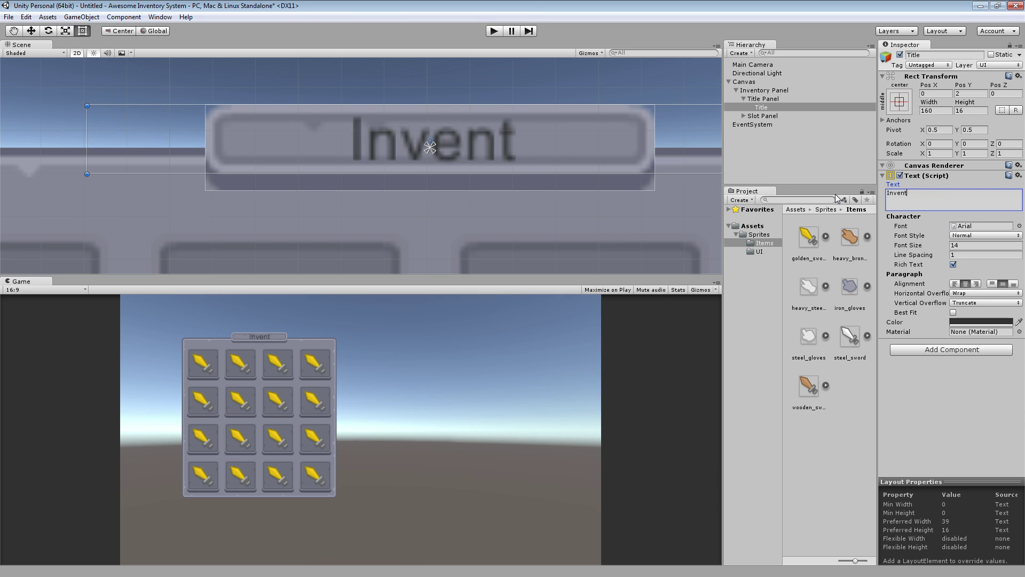
pyautogui.press('Return')
pyautogui.click(986, 321)
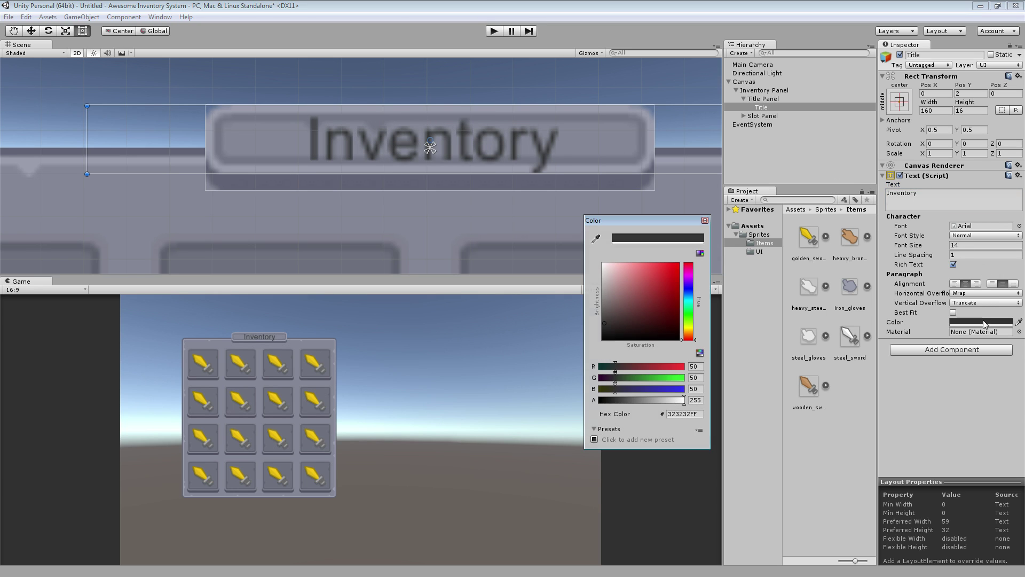
pyautogui.click(596, 238)
pyautogui.click(594, 138)
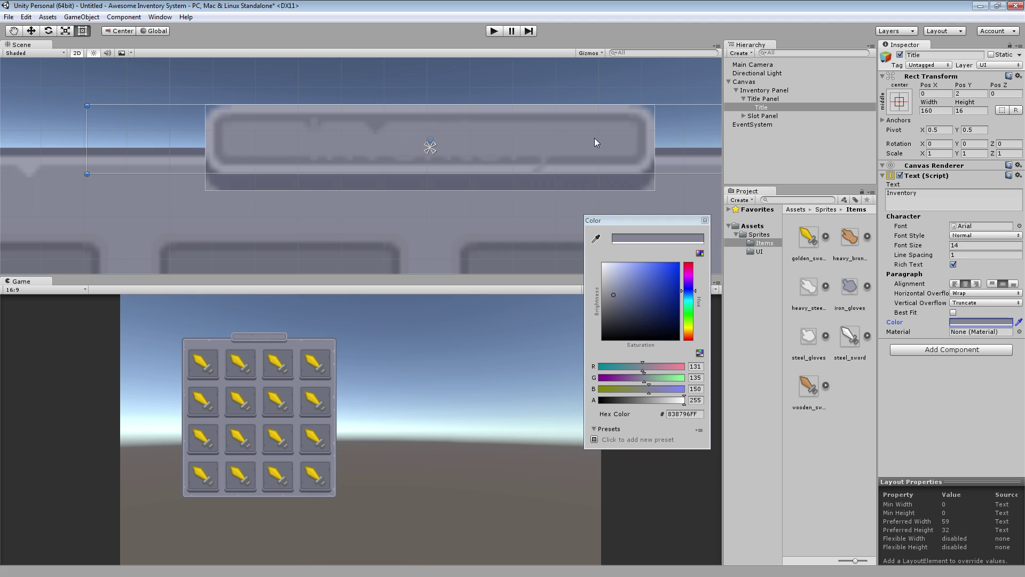
pyautogui.click(615, 304)
pyautogui.moveTo(615, 303); pyautogui.dragTo(621, 314)
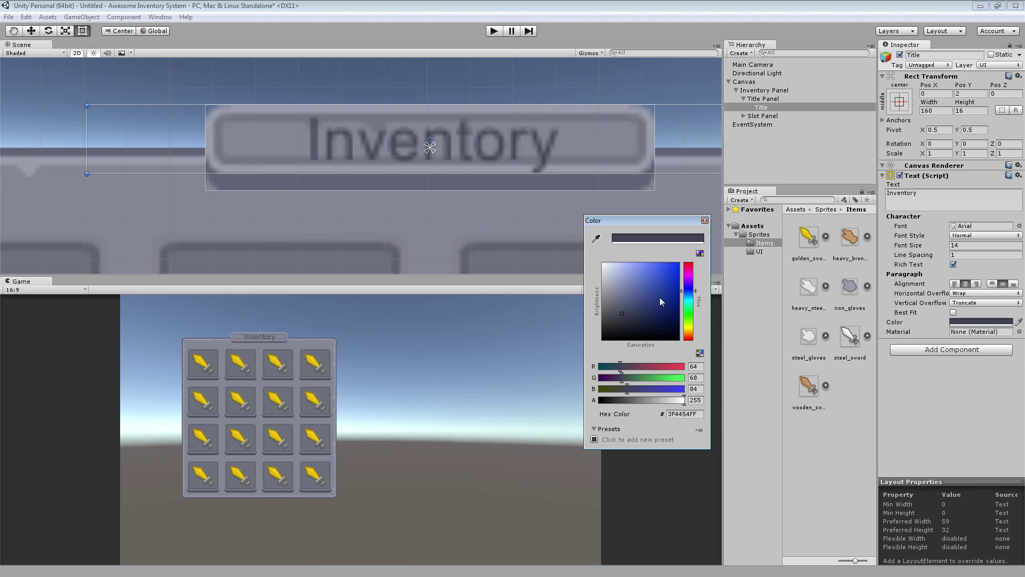
pyautogui.click(704, 220)
# Enlarge the Title Panel to 28.1 tall, re-centred at Pos Y 0.
pyautogui.click(763, 98)
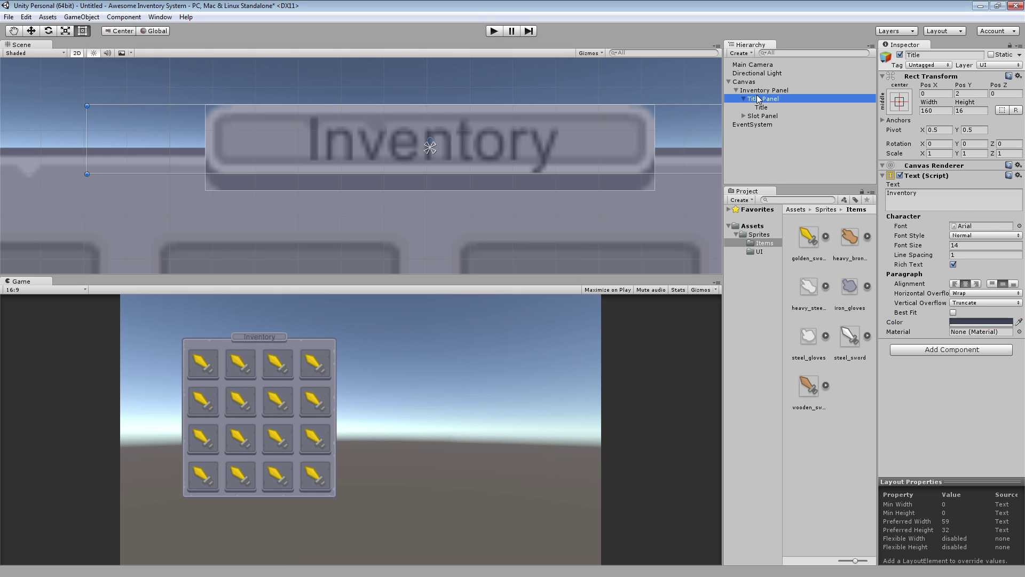
pyautogui.click(612, 114)
pyautogui.click(456, 191)
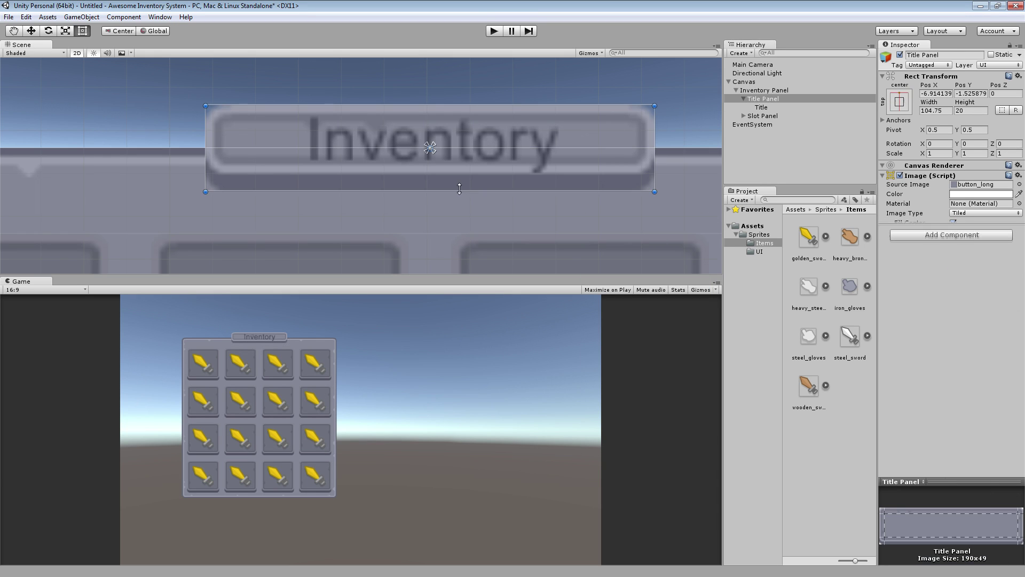
pyautogui.moveTo(456, 191); pyautogui.dragTo(454, 223)
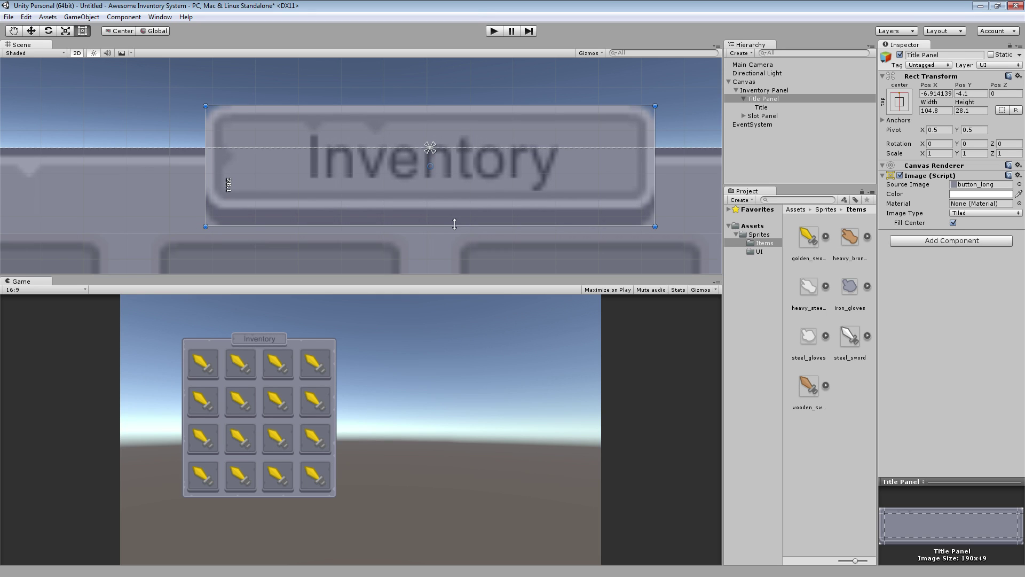
pyautogui.moveTo(463, 181); pyautogui.dragTo(454, 111)
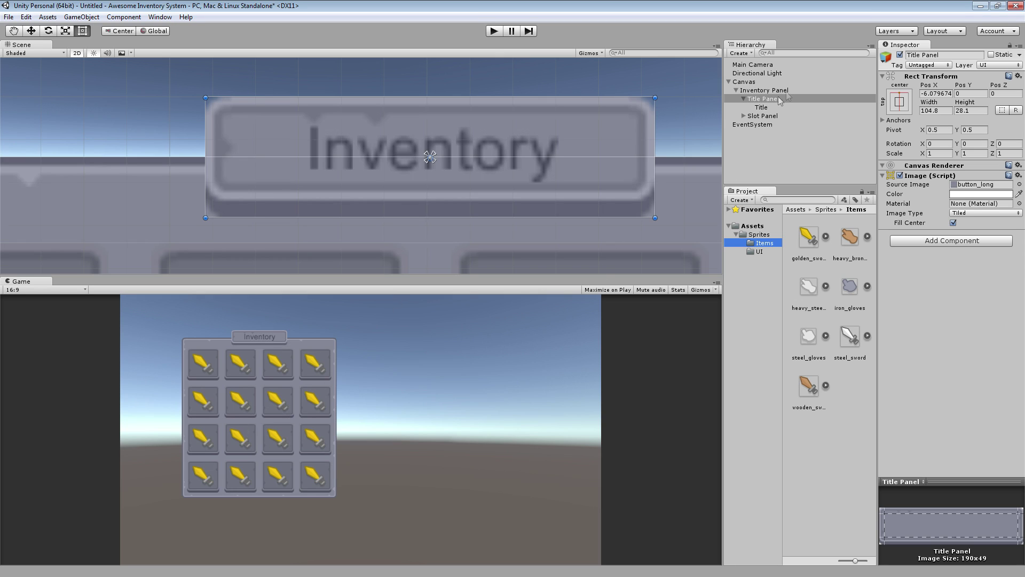
# Expand Slot Panel and Slot (1) in the Hierarchy and inspect its golden_sword Item.
pyautogui.click(762, 116)
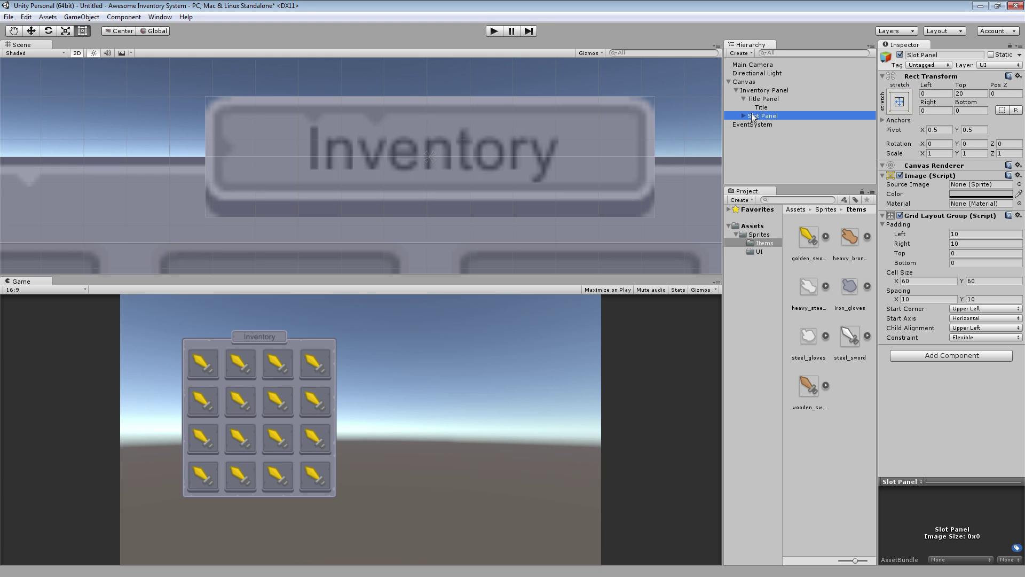
pyautogui.click(744, 116)
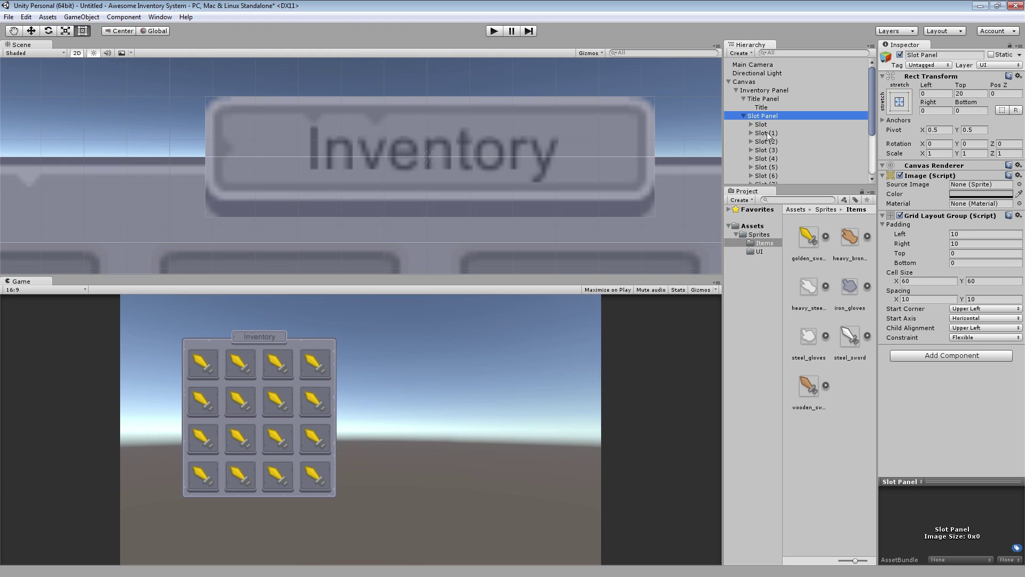
pyautogui.click(758, 133)
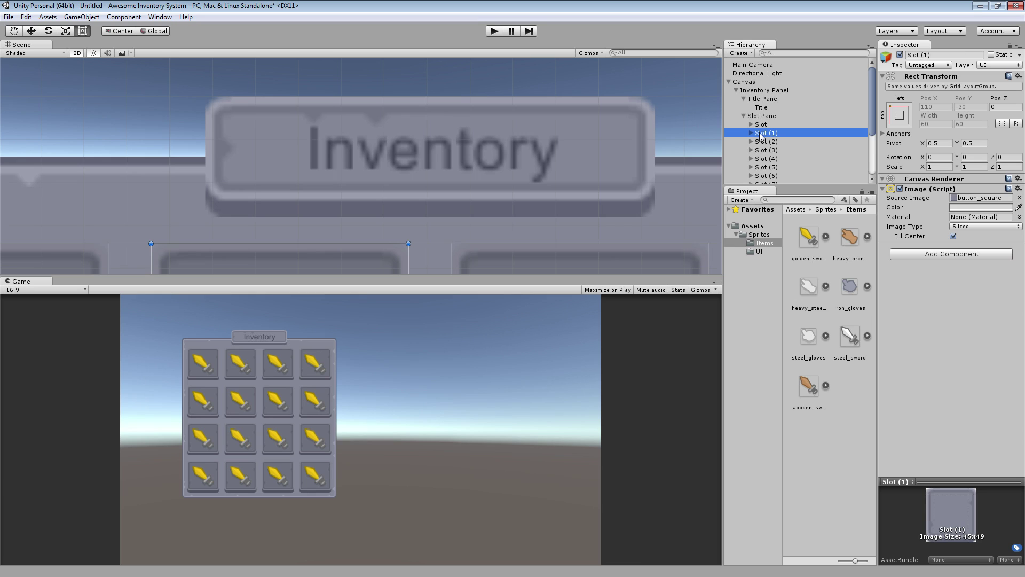
pyautogui.click(751, 133)
pyautogui.click(771, 142)
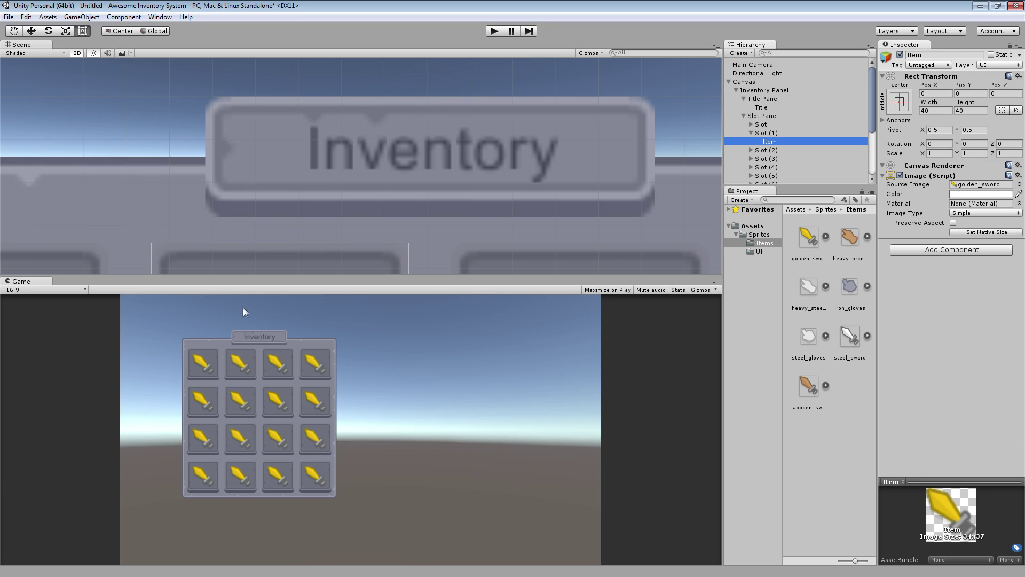
pyautogui.click(777, 134)
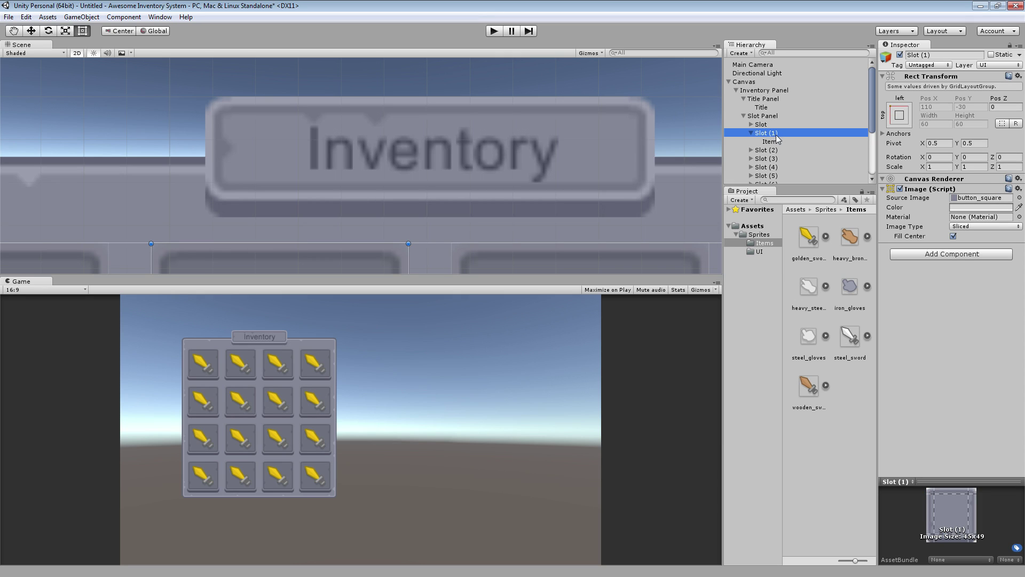
pyautogui.click(772, 142)
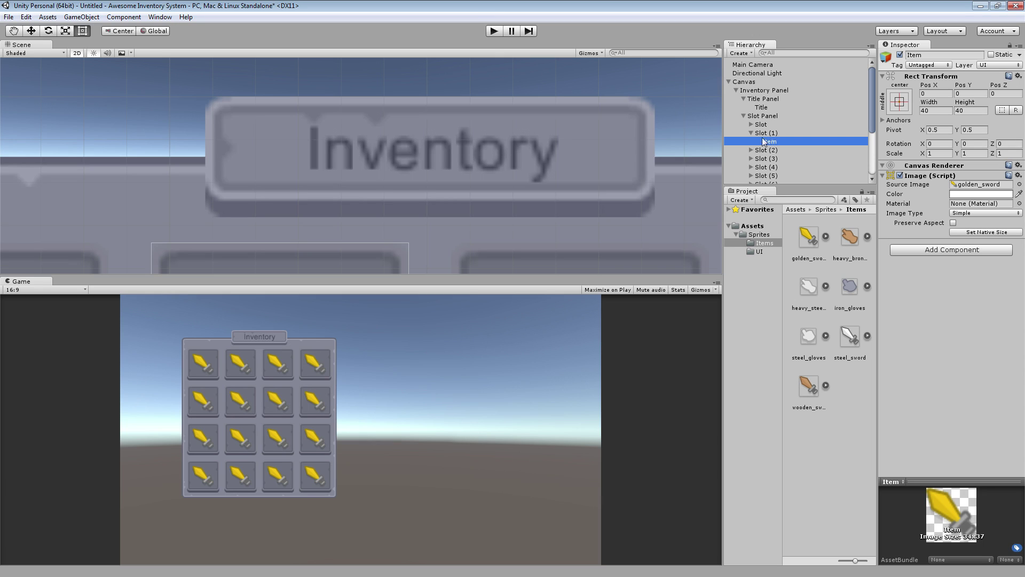
# Move the sword Item out of Slot (1) into the Slot Panel between Slot (4) and Slot (5).
pyautogui.click(752, 134)
pyautogui.click(751, 133)
pyautogui.moveTo(763, 145); pyautogui.dragTo(767, 173)
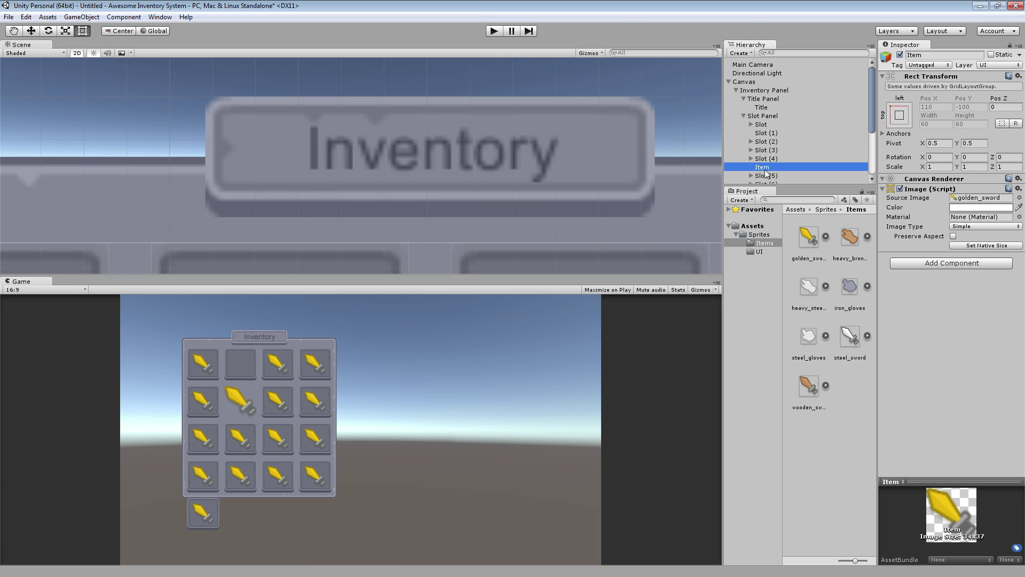
pyautogui.click(750, 306)
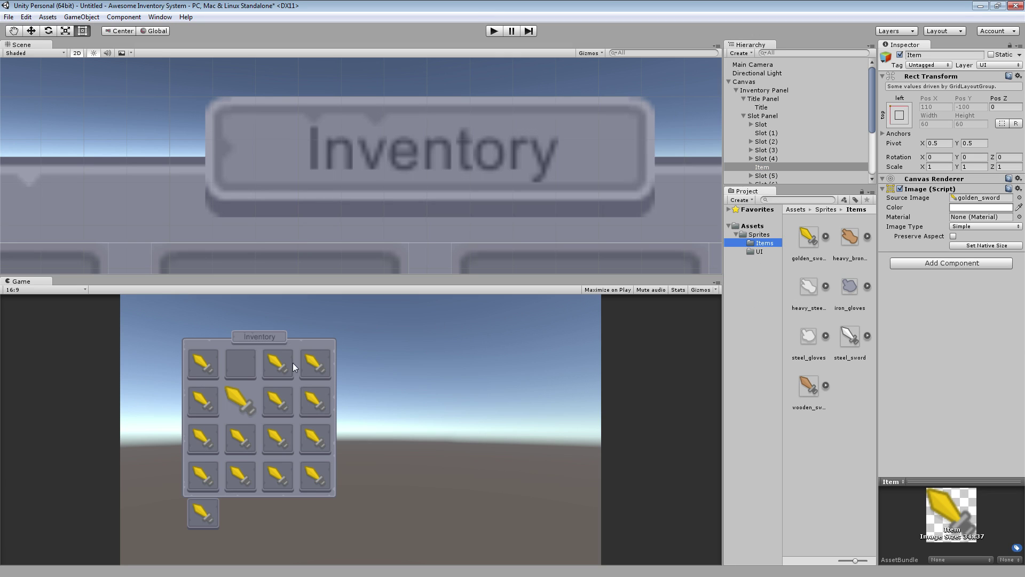